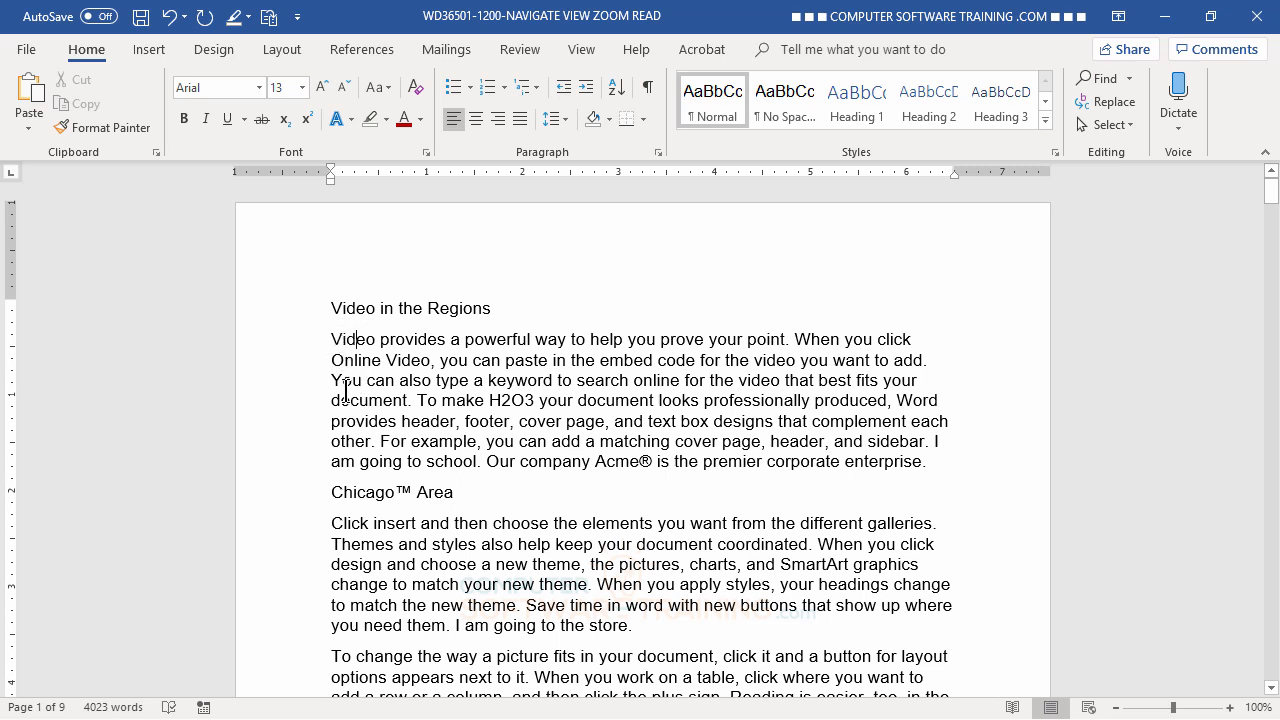
Start a custom drop cap for the first body paragraph under "Video in the Regions", using the Dropped position.
click(428, 339)
click(148, 50)
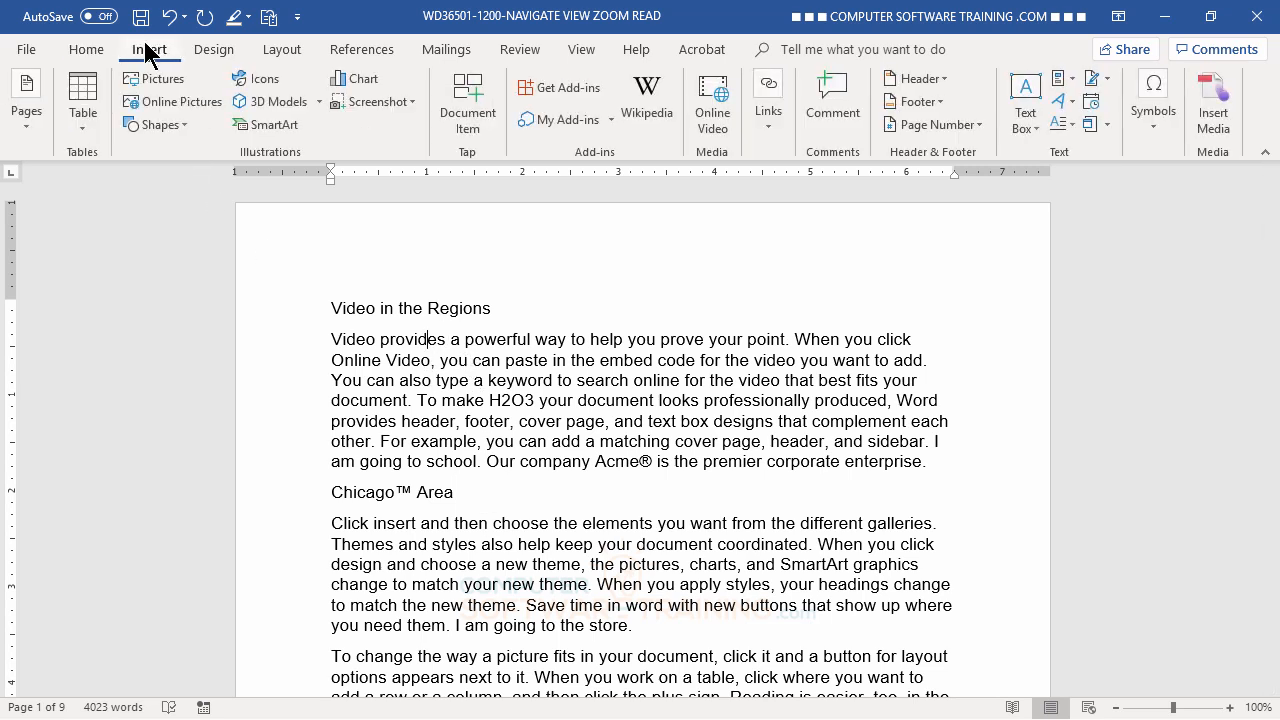
click(1069, 122)
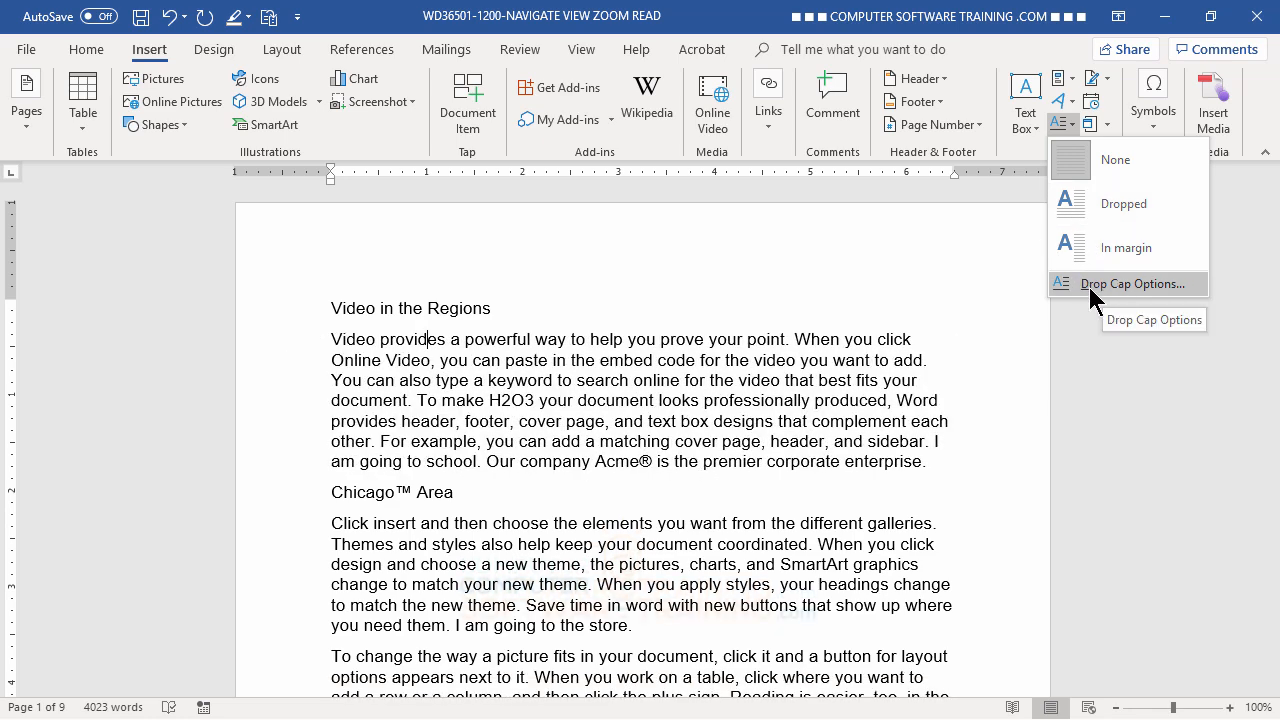
click(1104, 286)
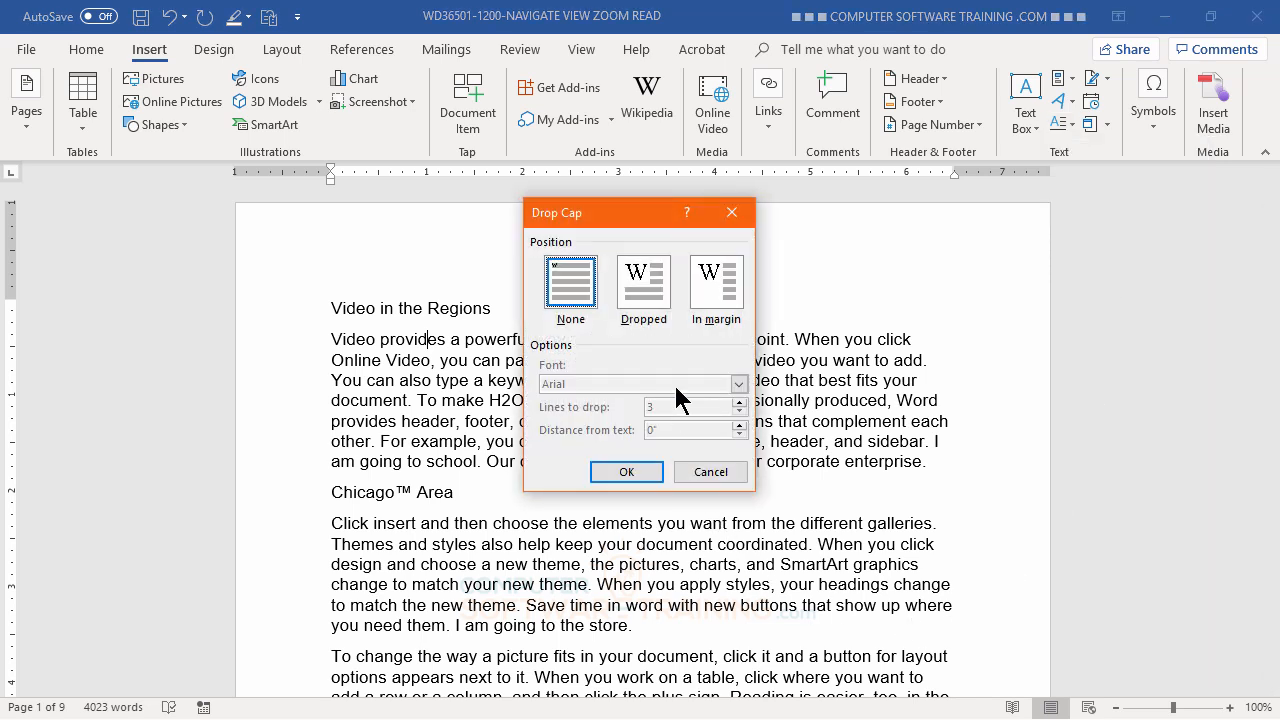
click(638, 274)
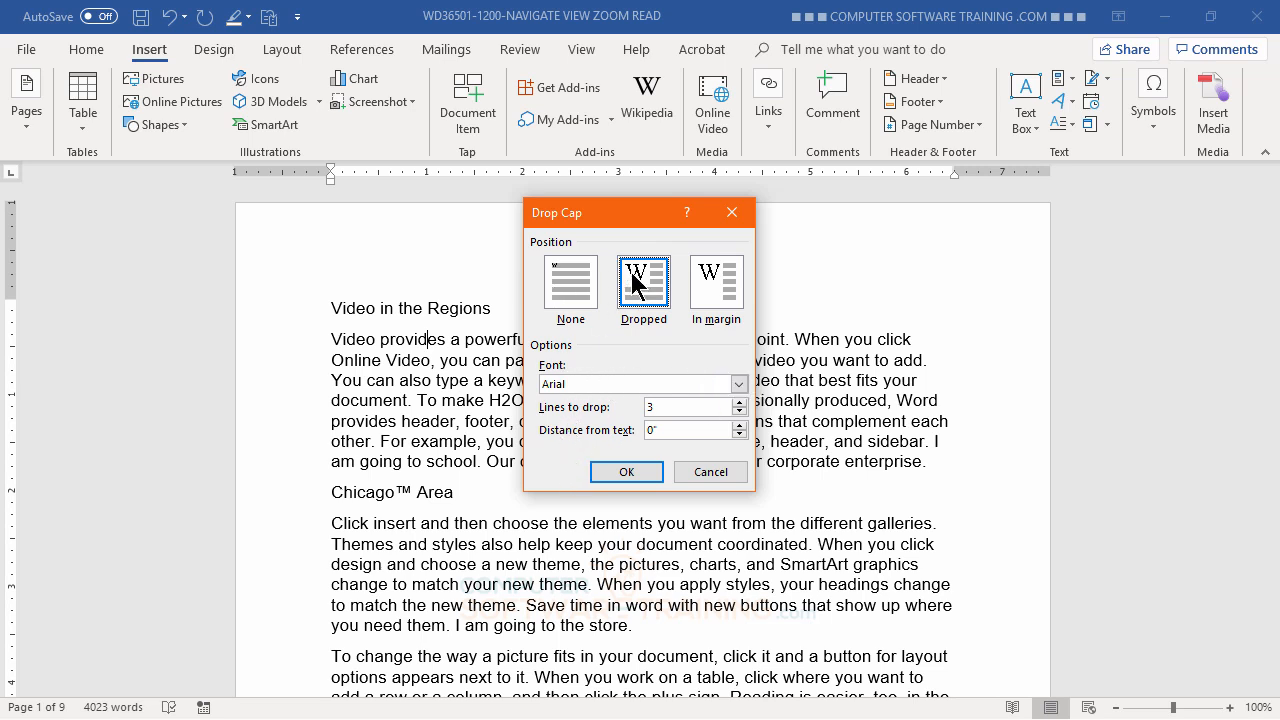
Set the drop cap's font to Brush Script MT with a 0.1" distance from text, and apply it.
click(738, 384)
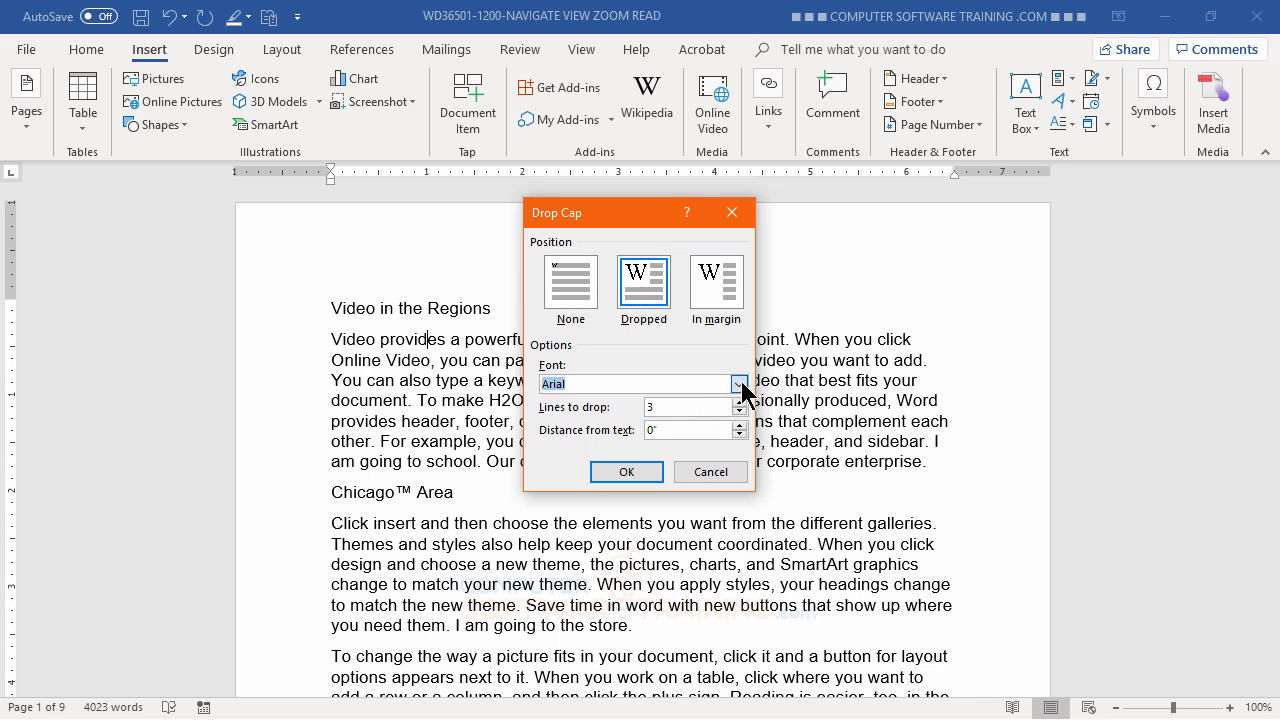
scroll(662, 441, down, 10)
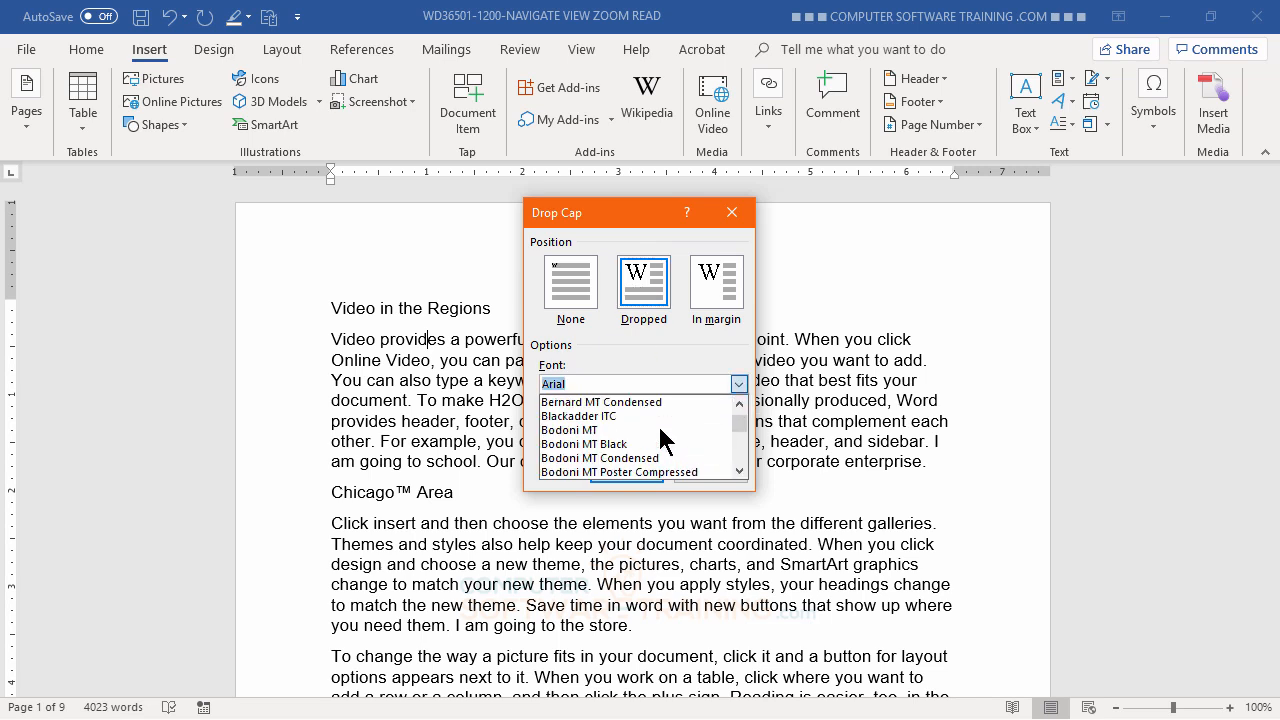
scroll(662, 441, down, 1)
scroll(663, 437, up, 1)
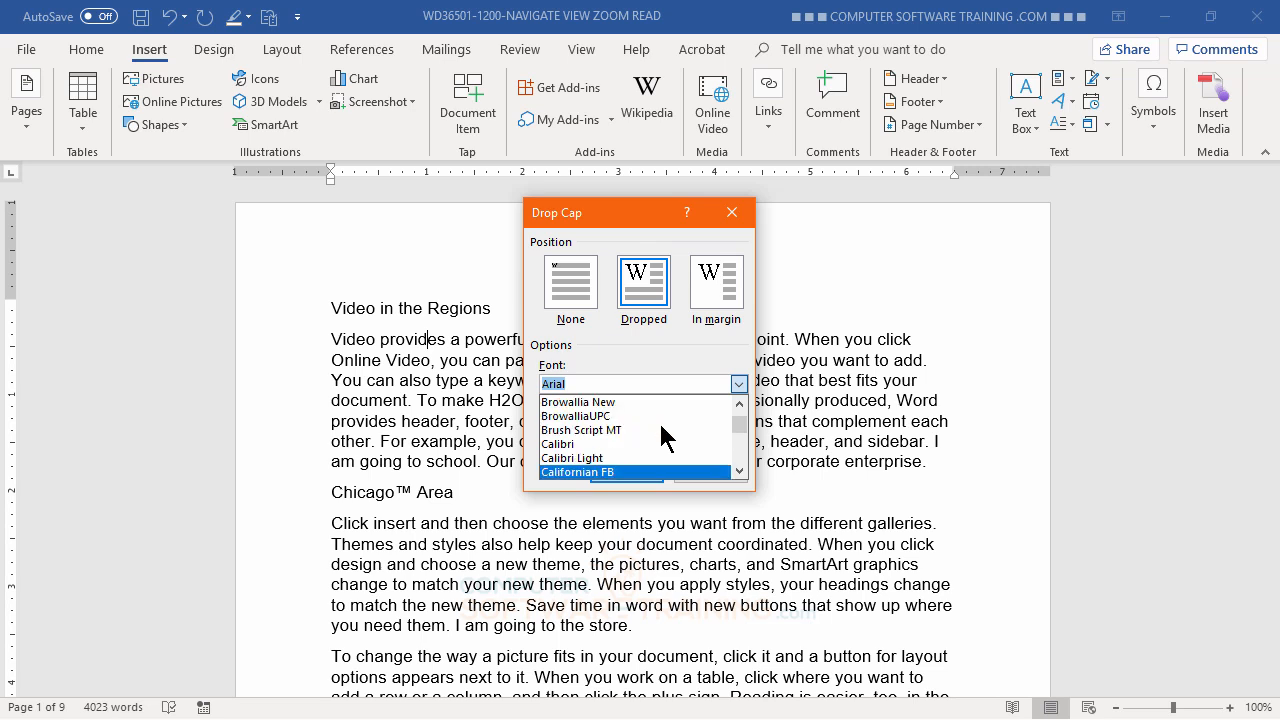
click(586, 433)
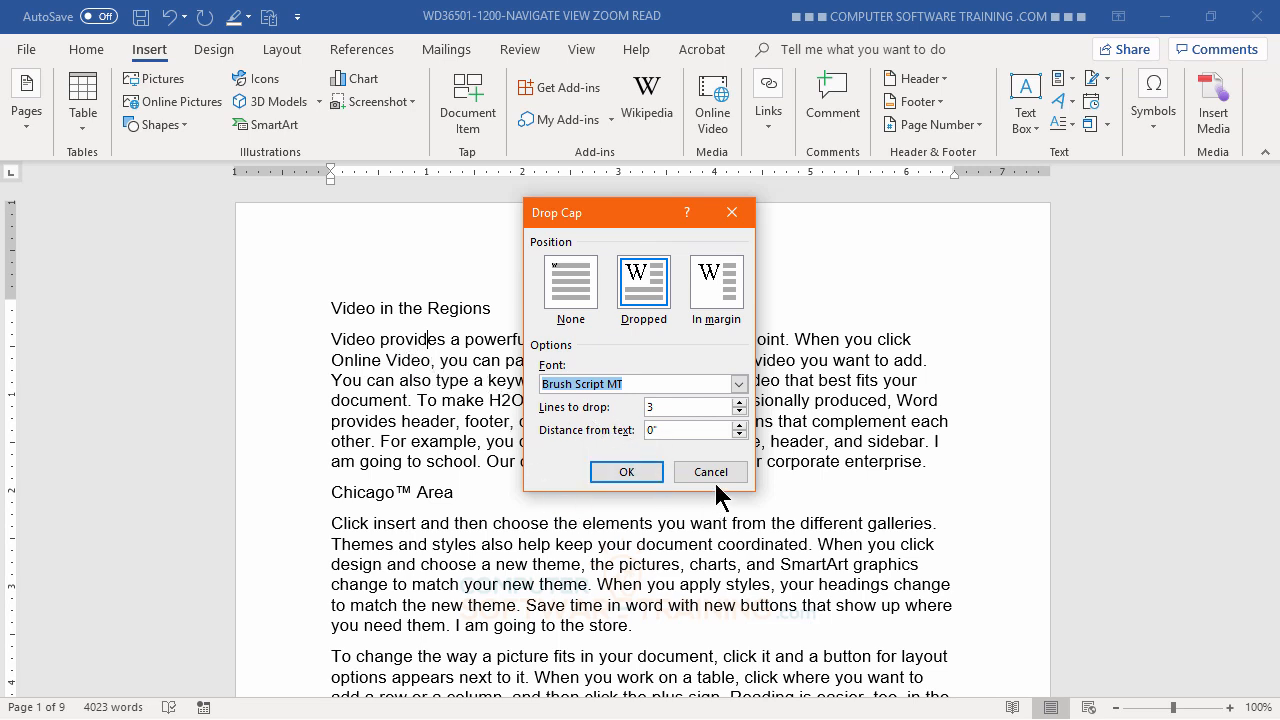
click(740, 426)
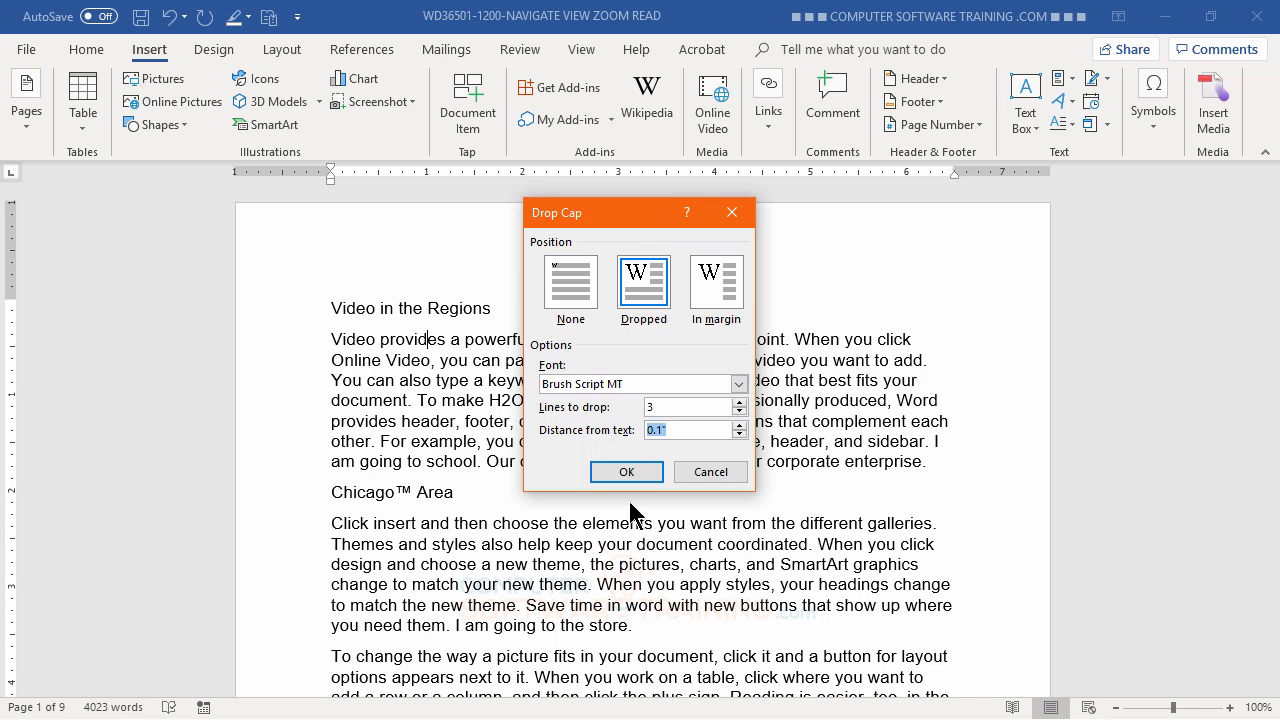
click(617, 473)
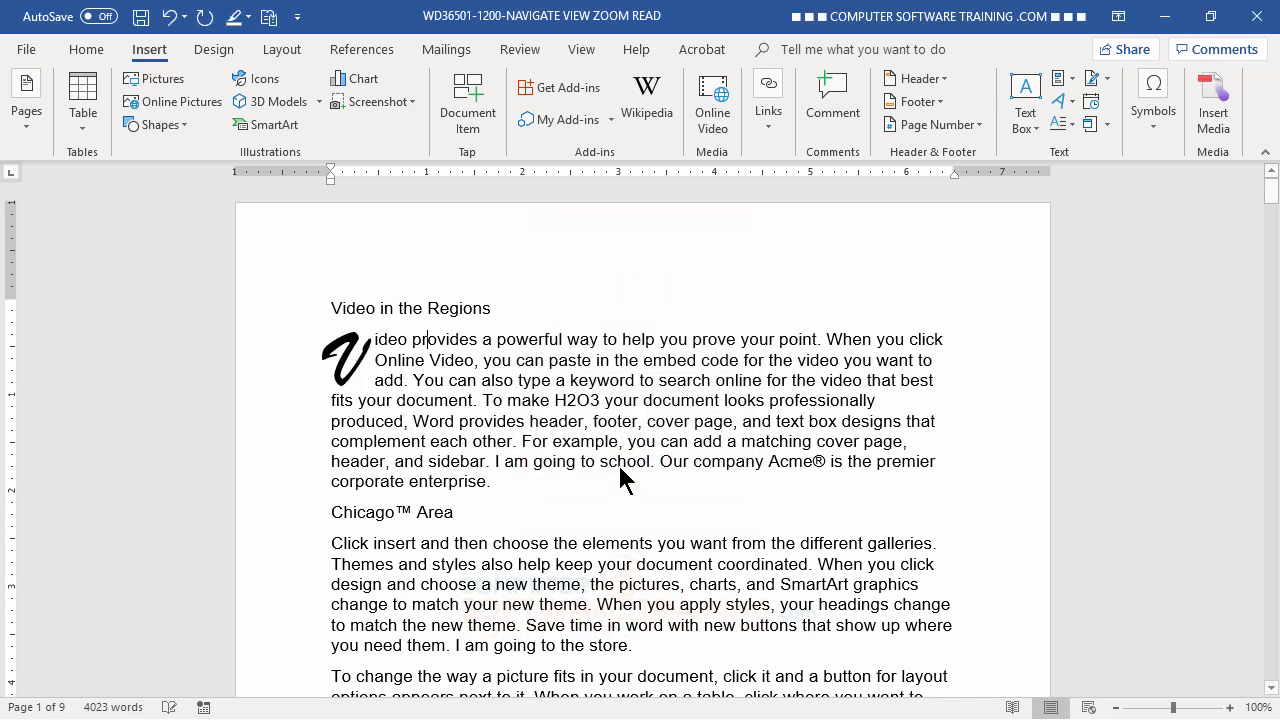
click(685, 545)
Try the Papyrus font on the first paragraph's drop cap and undo that font change.
click(458, 382)
click(1066, 123)
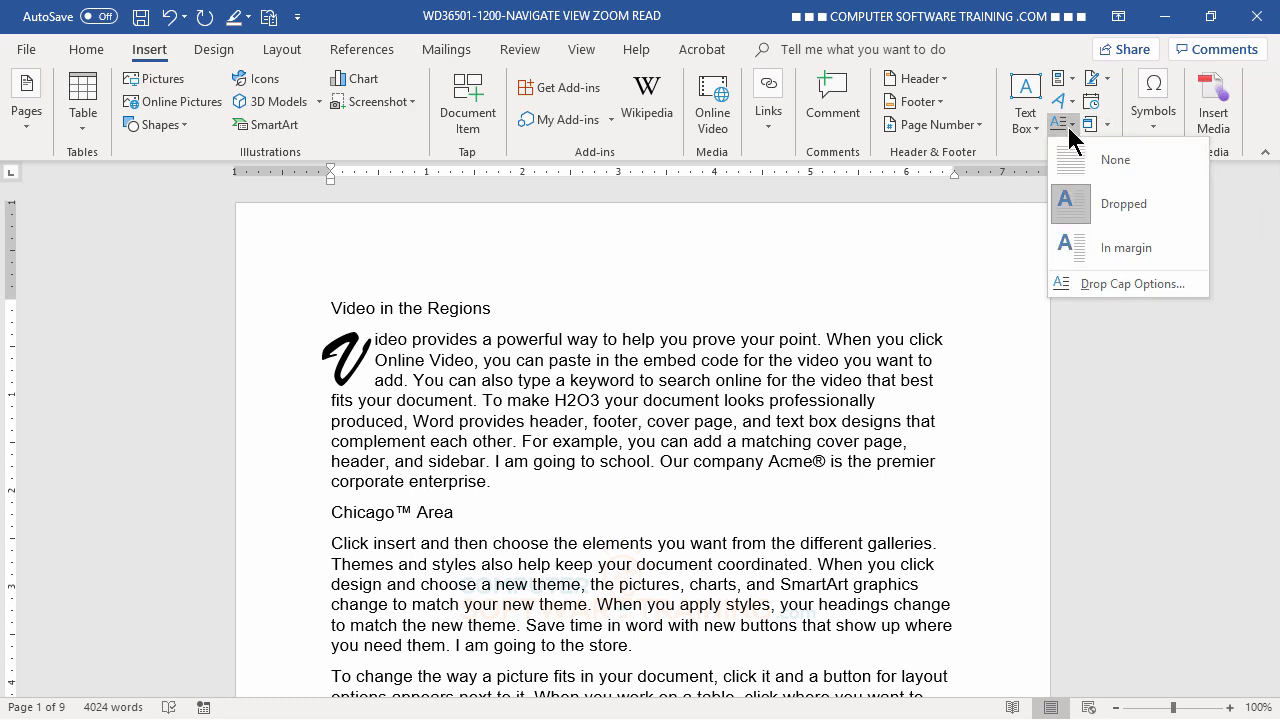
click(1104, 284)
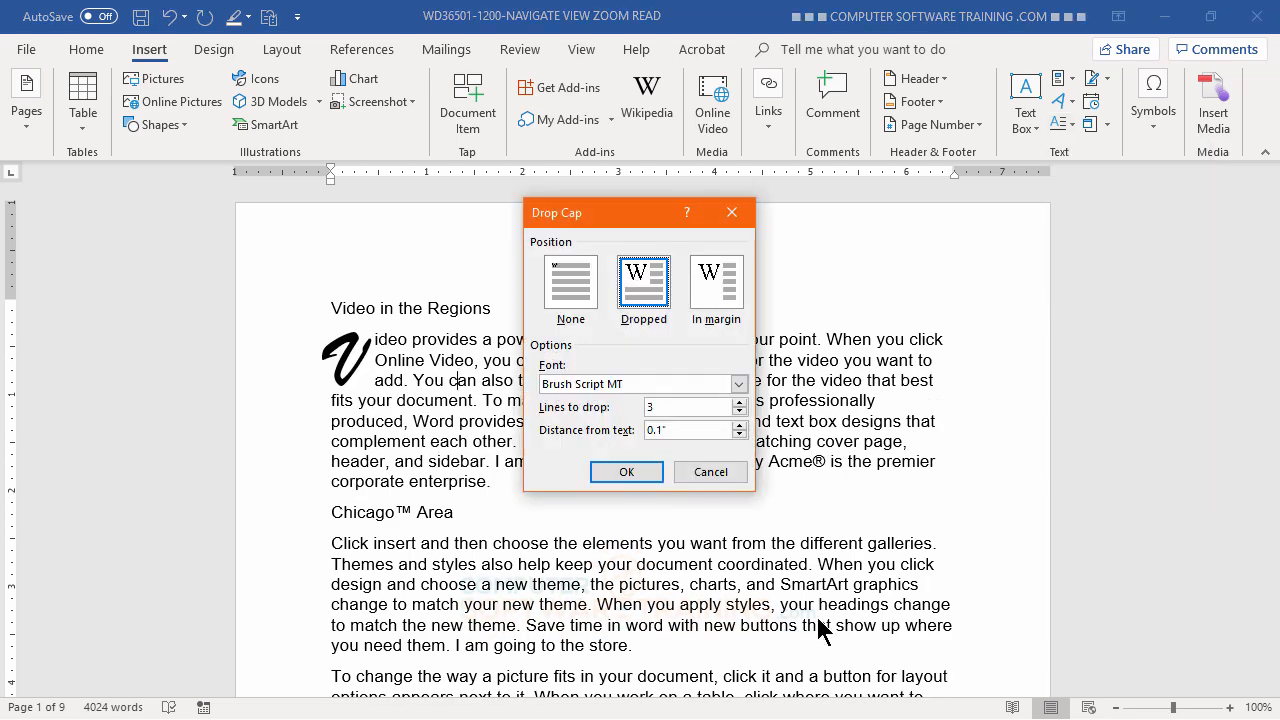
click(738, 384)
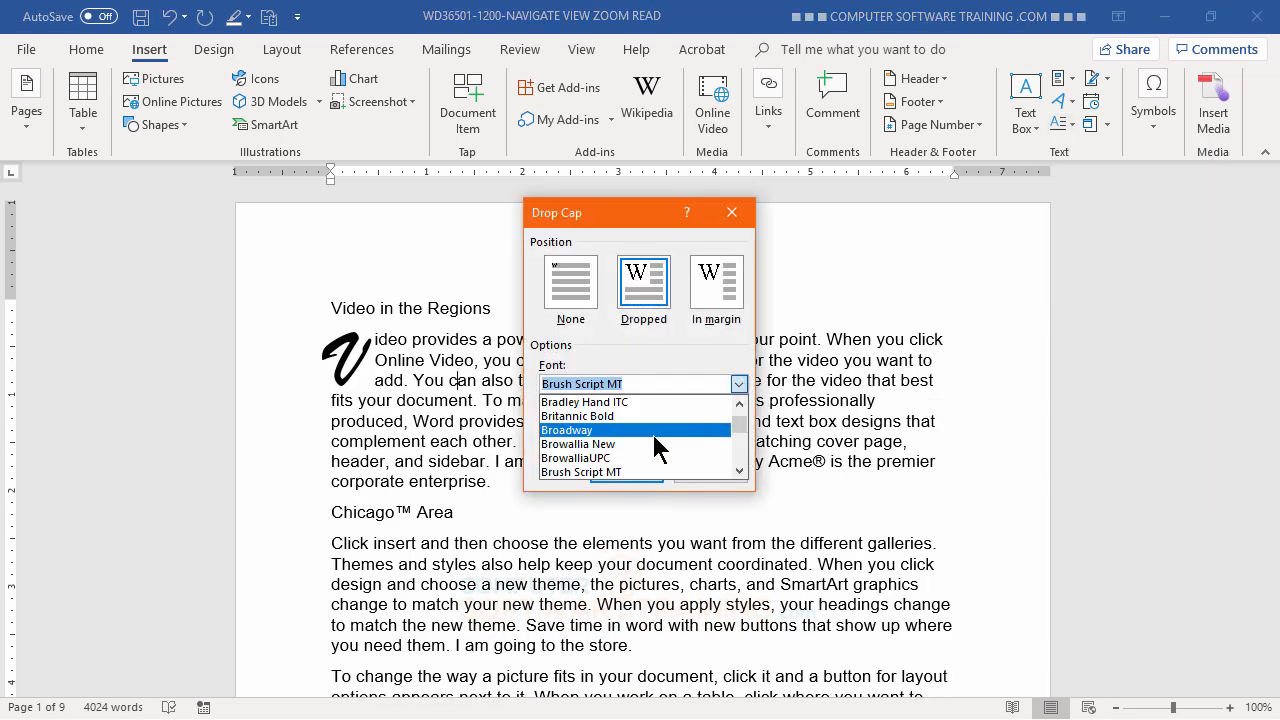
scroll(730, 440, down, 2)
scroll(731, 469, down, 5)
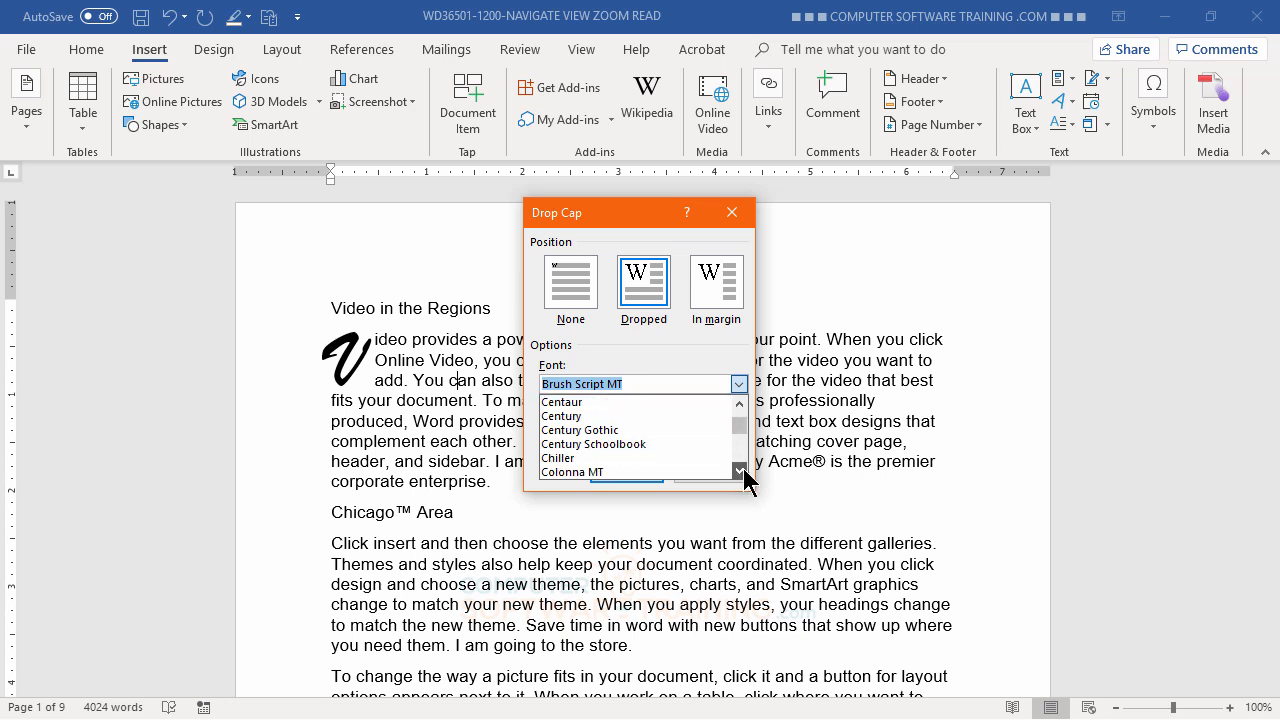
scroll(686, 457, down, 12)
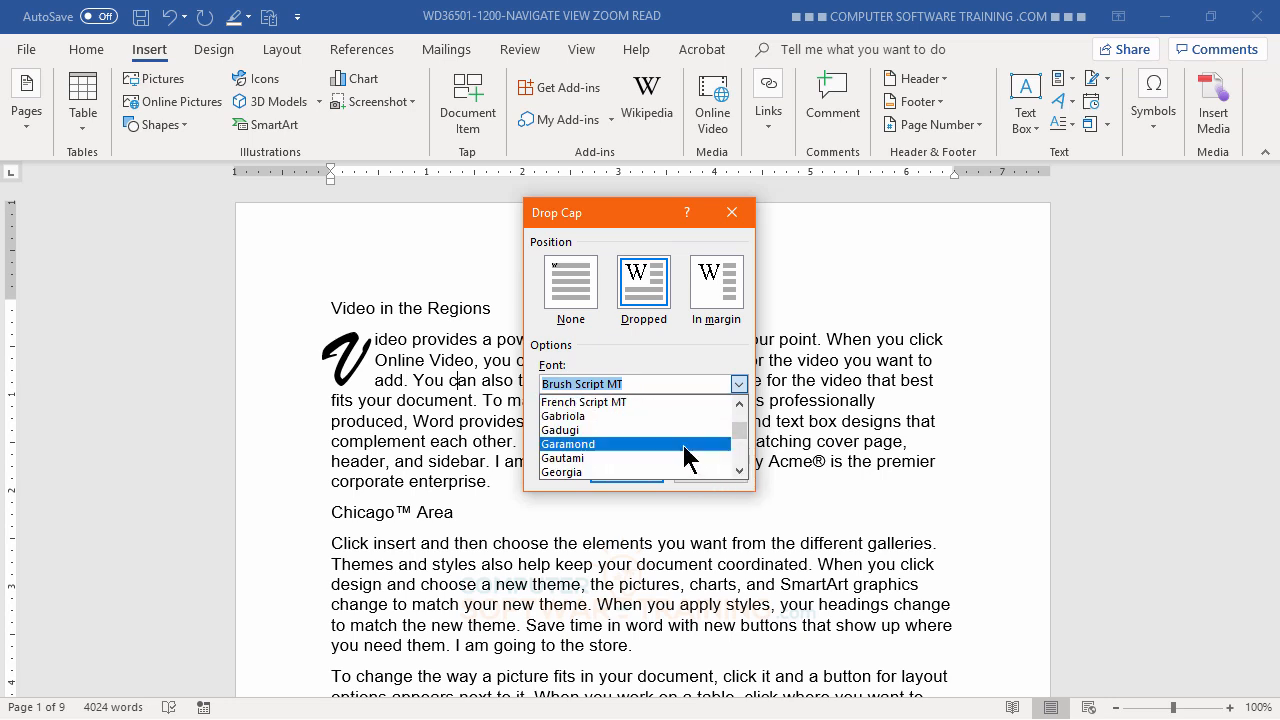
scroll(686, 457, down, 12)
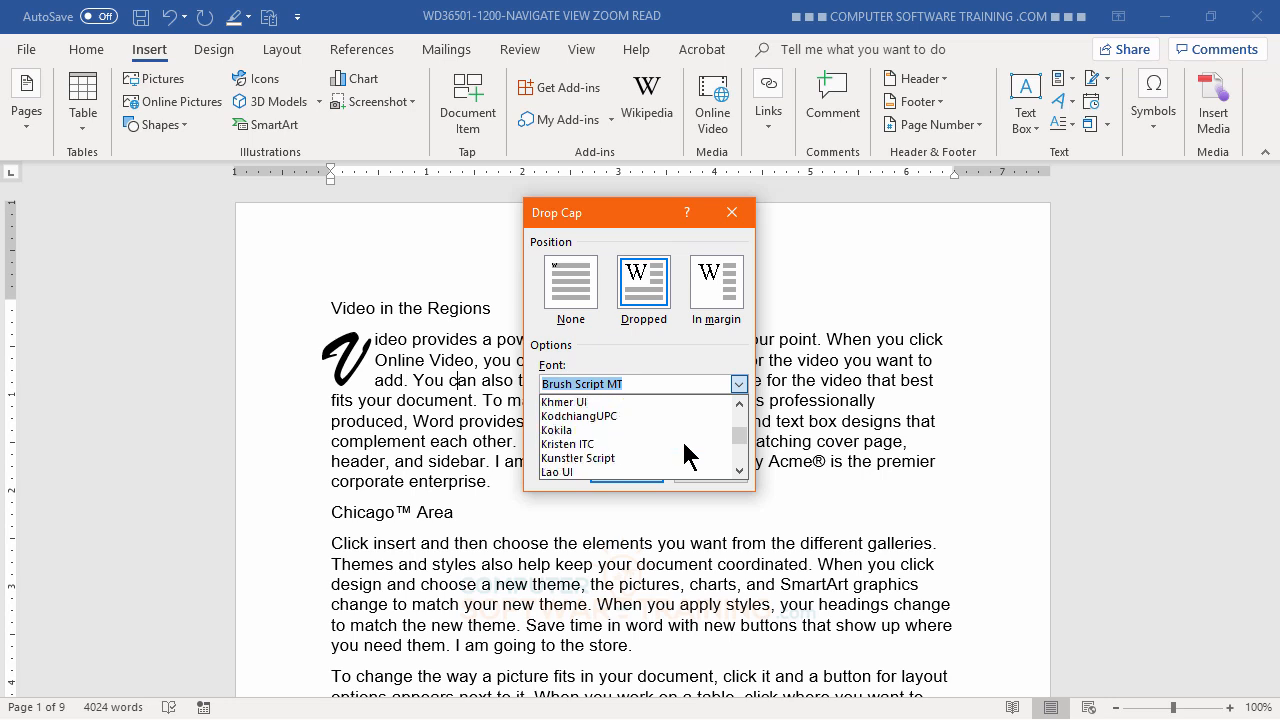
scroll(686, 450, down, 12)
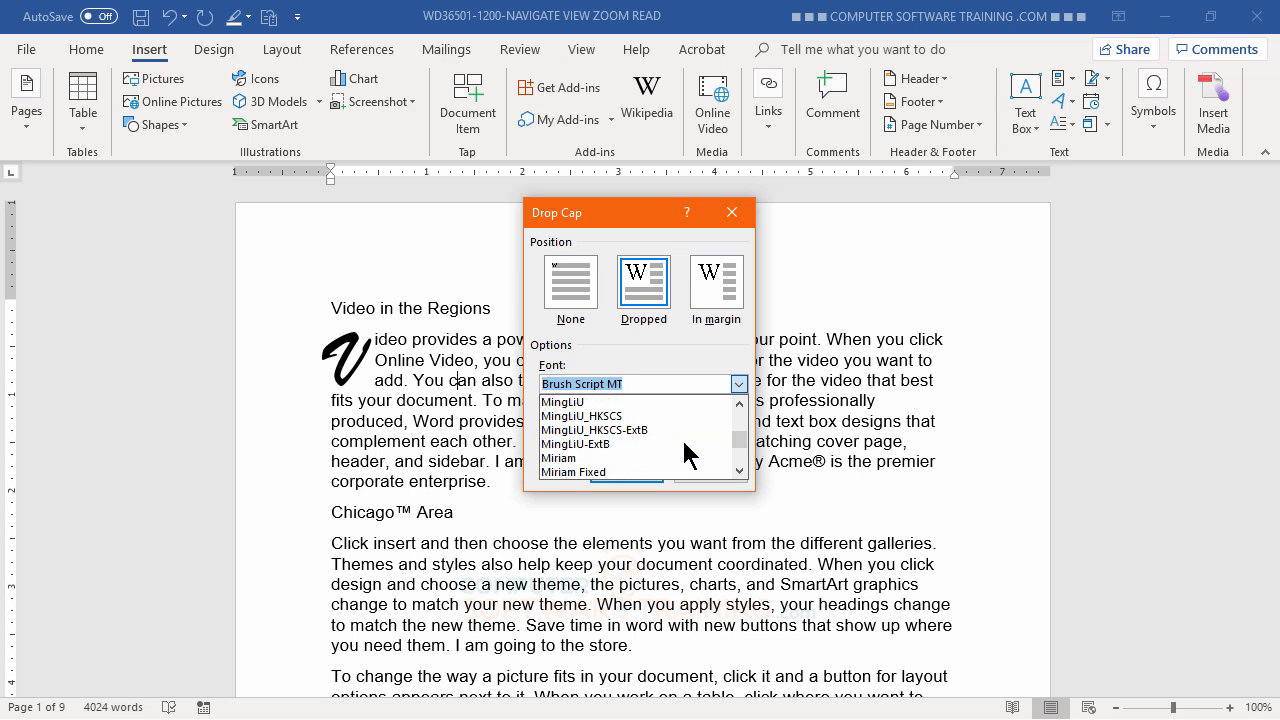
scroll(686, 457, down, 12)
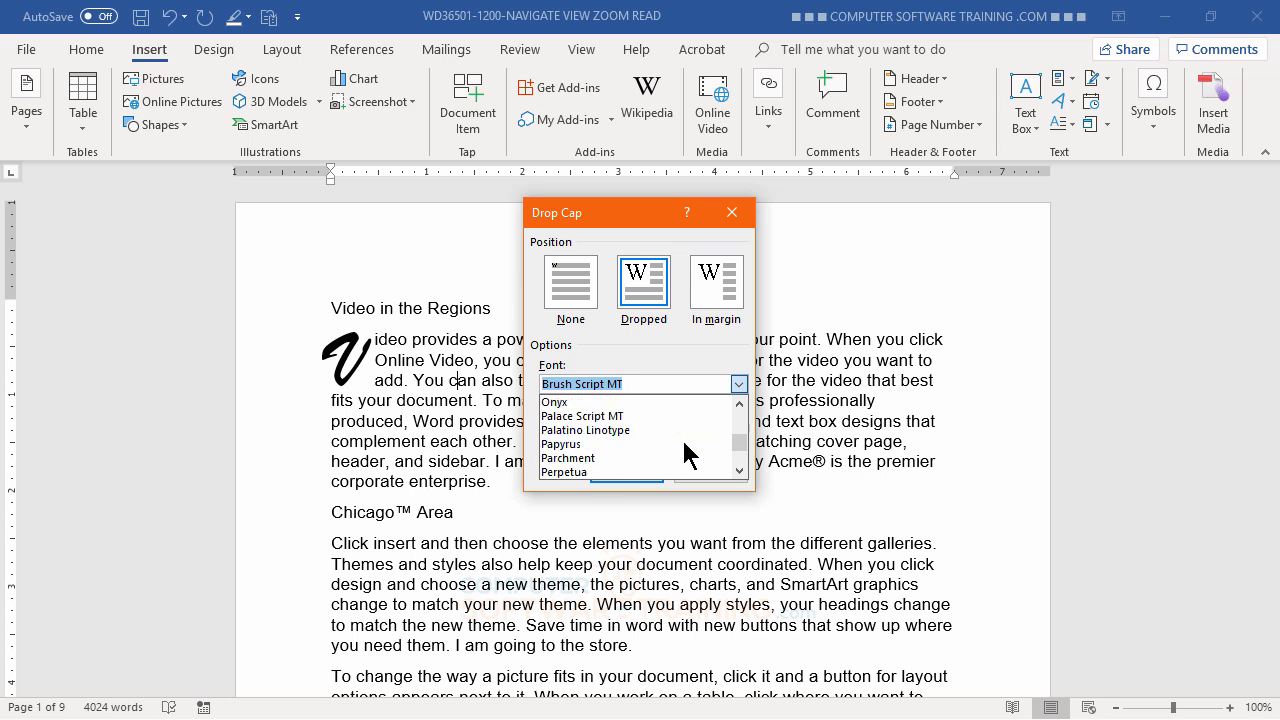
scroll(686, 452, up, 1)
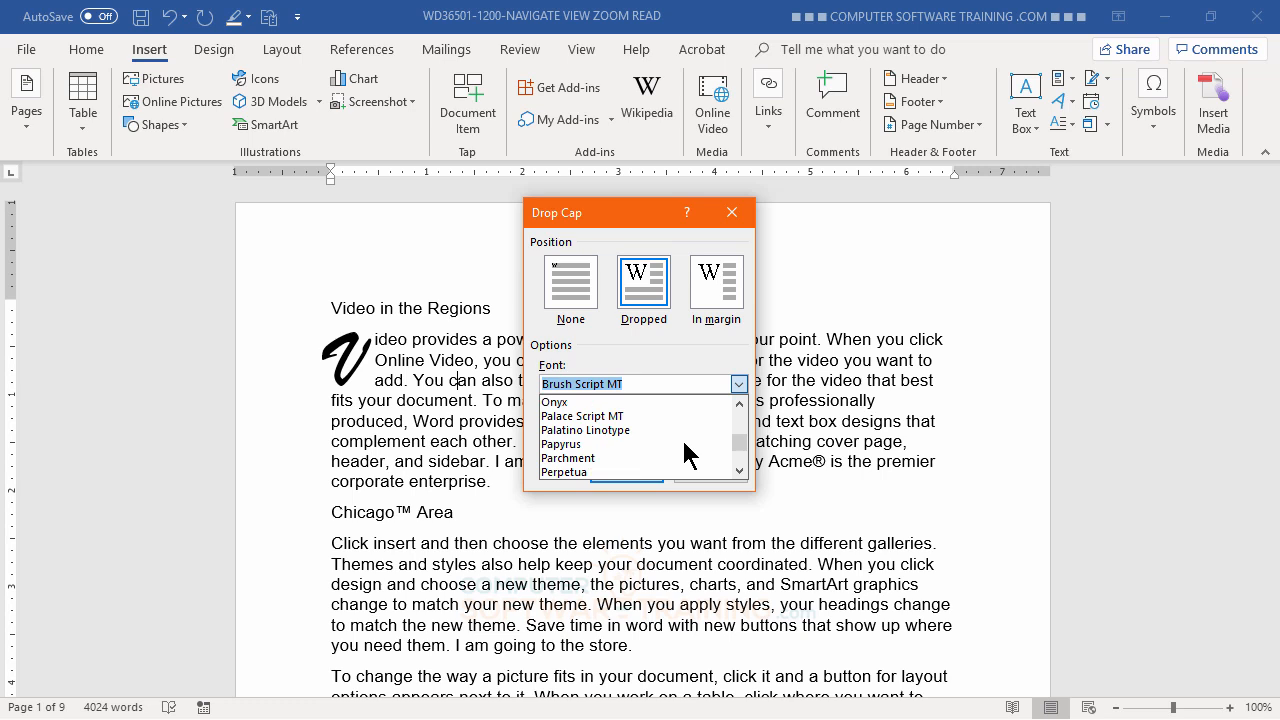
click(605, 451)
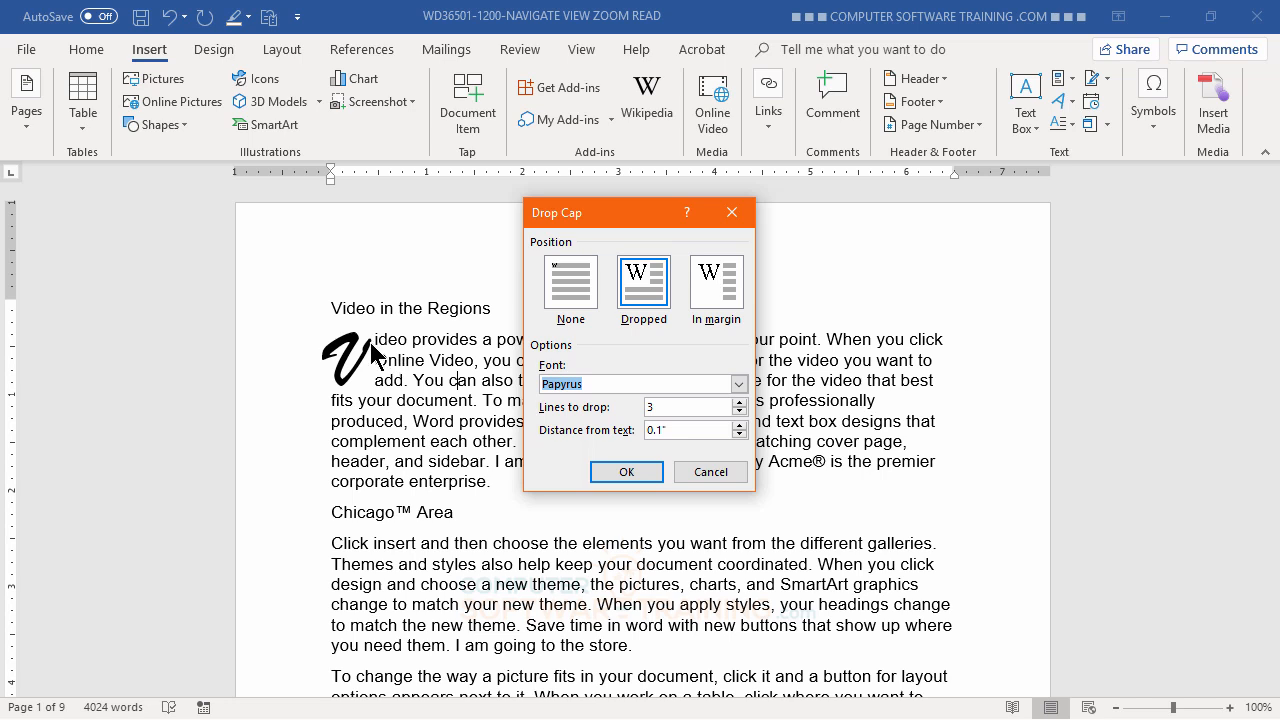
click(622, 472)
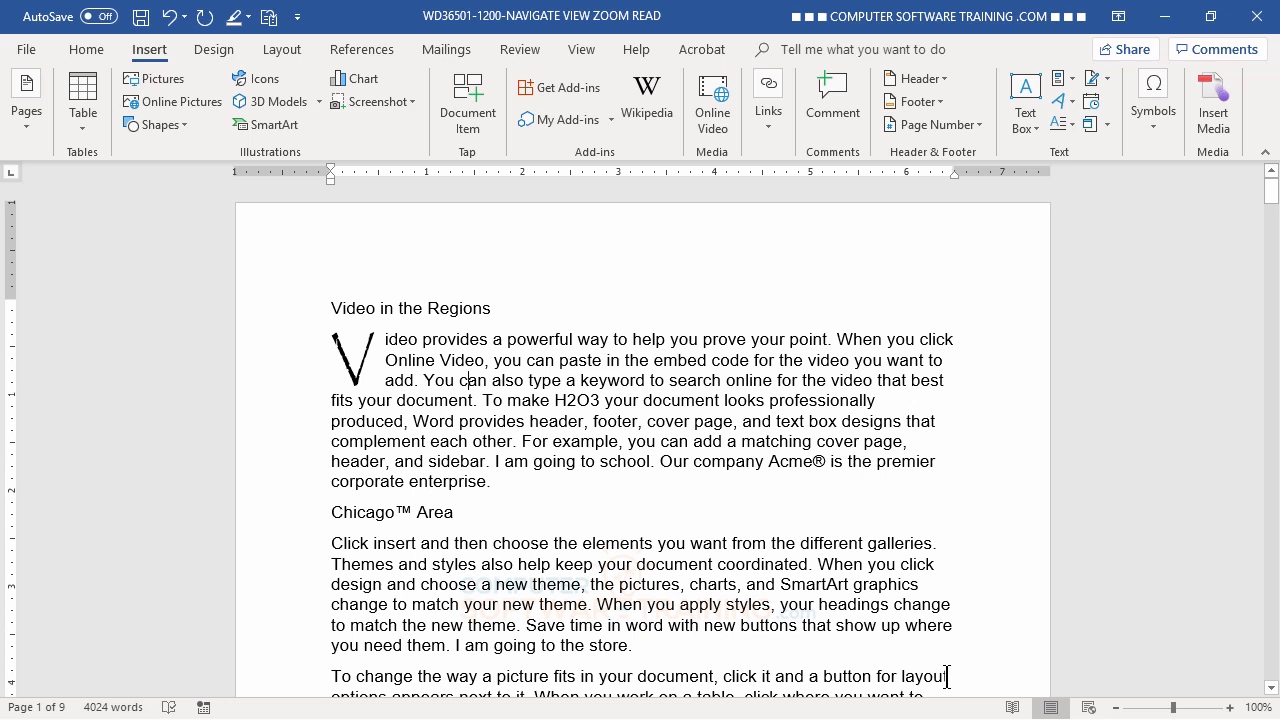
click(171, 18)
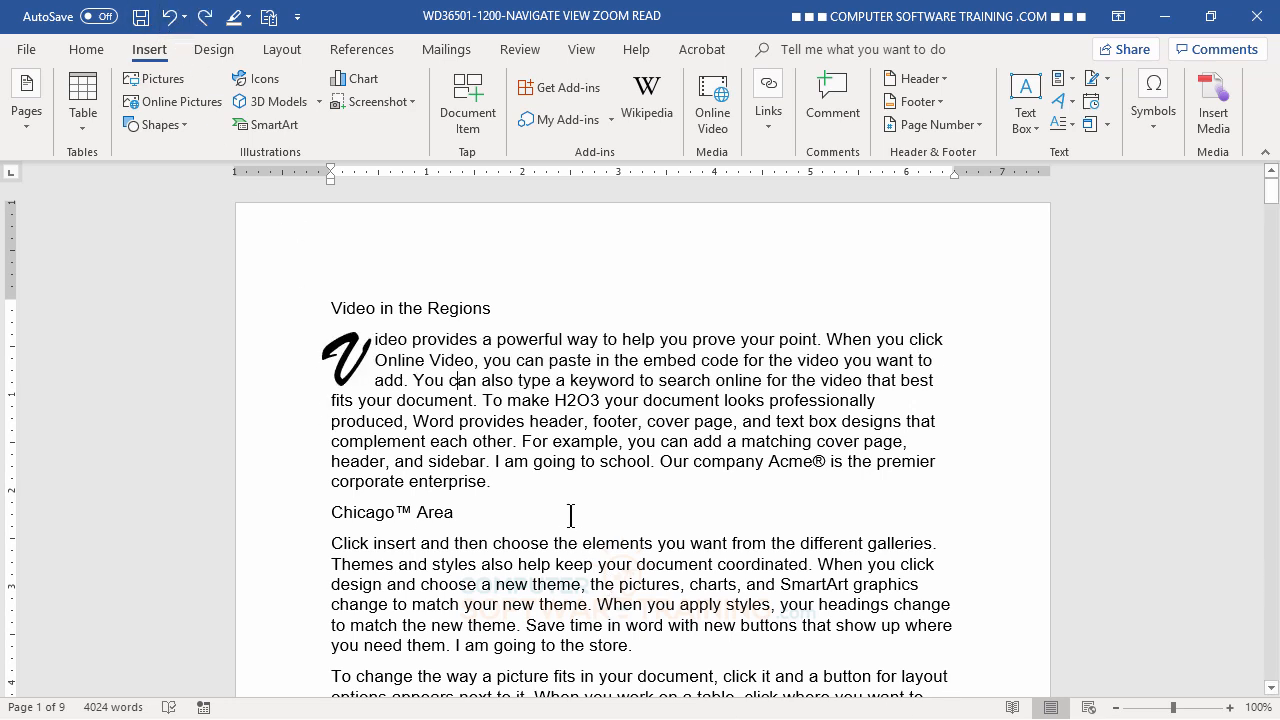
Justify the text of the entire document.
click(567, 401)
click(88, 52)
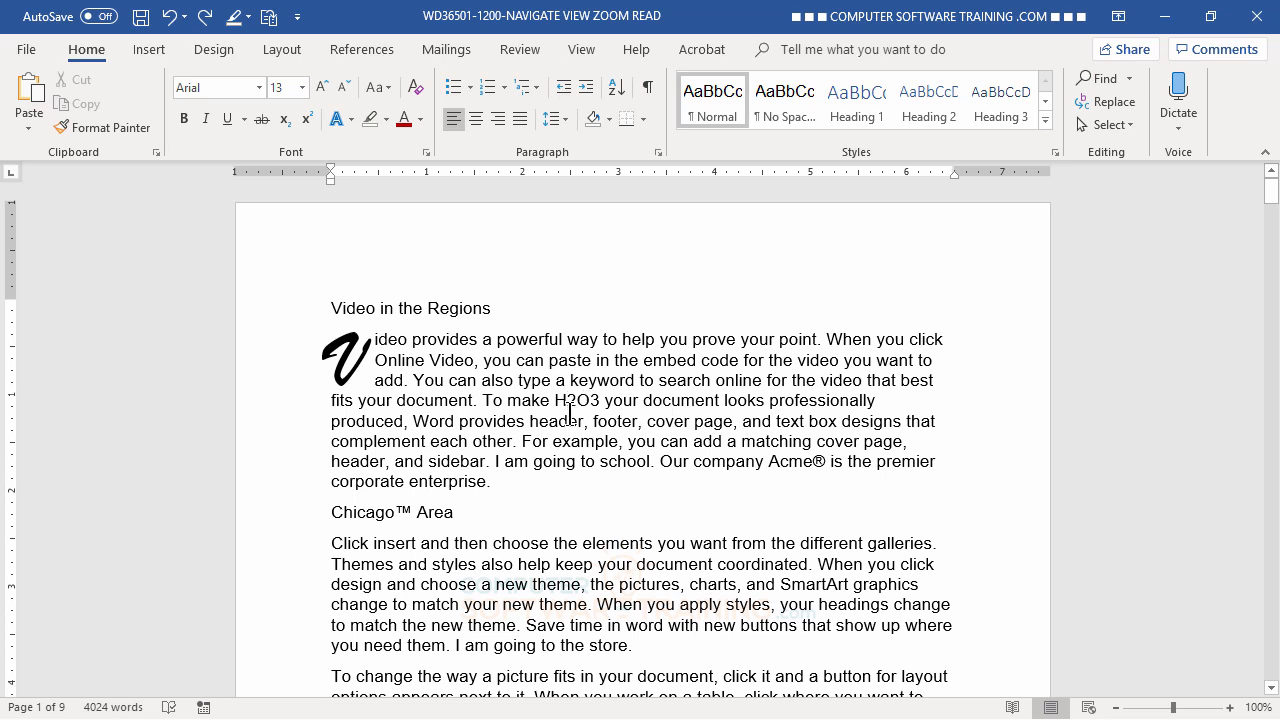
triple_click(250, 415)
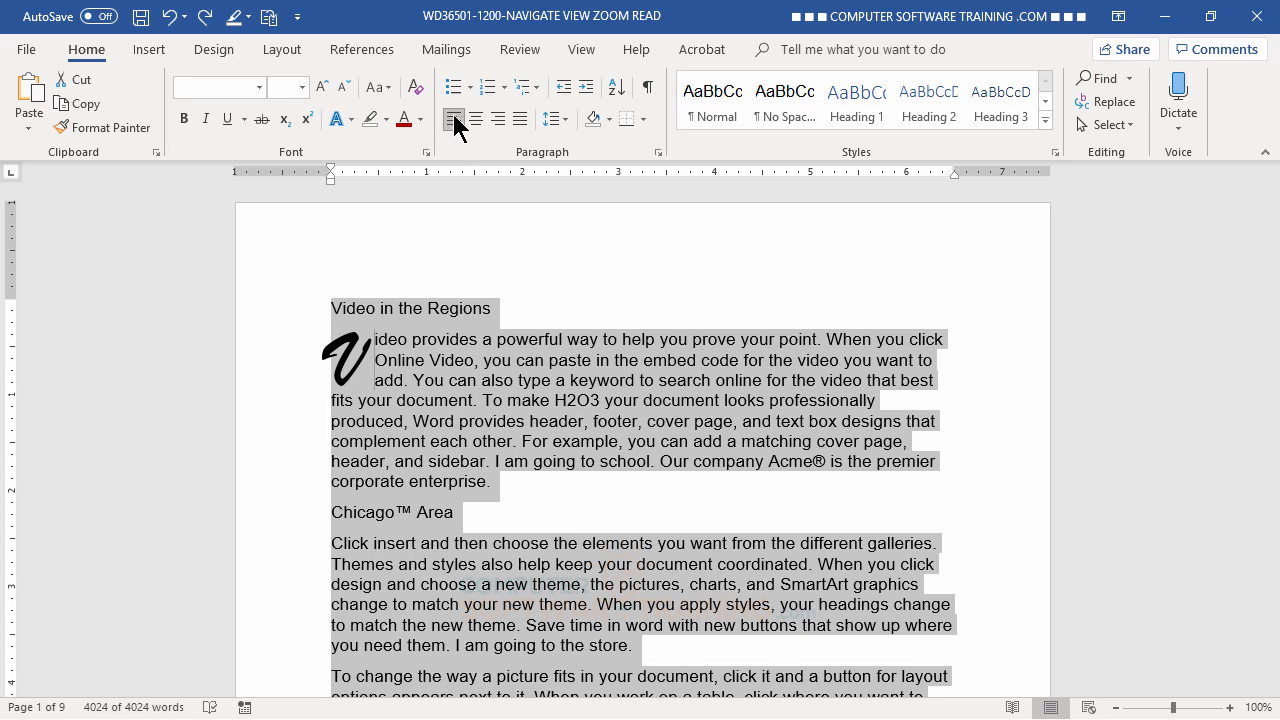
click(521, 116)
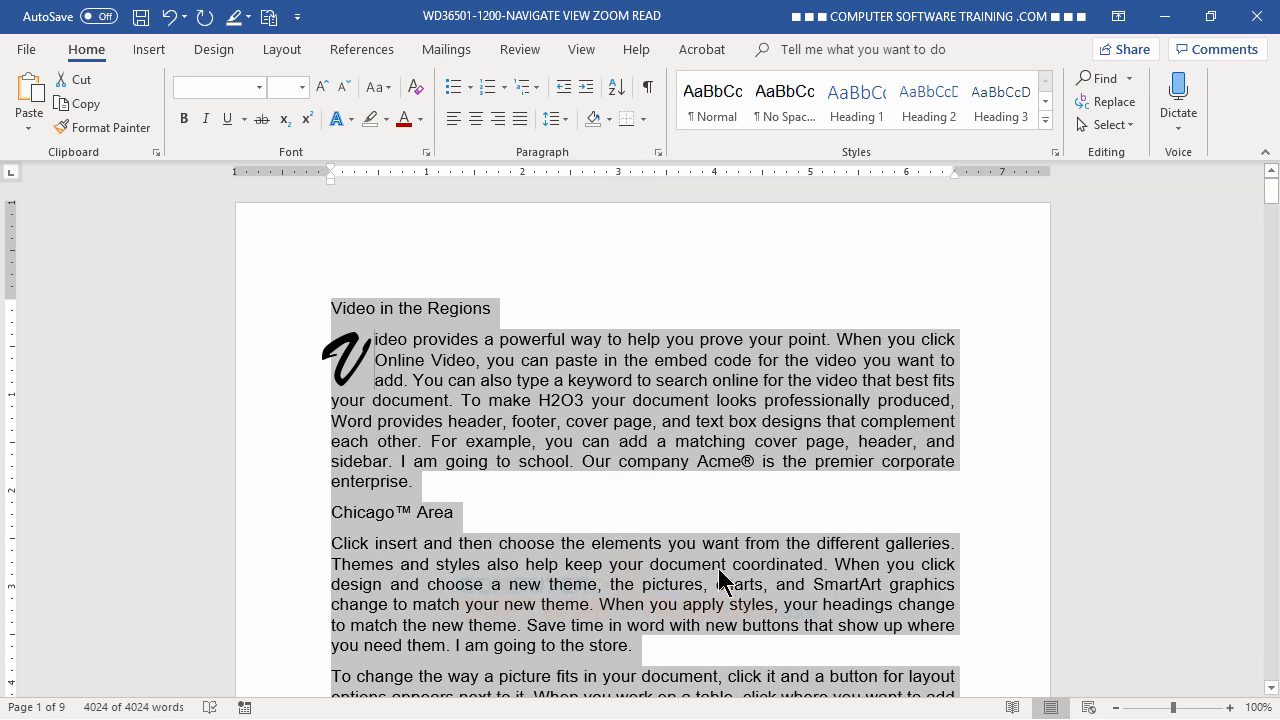
click(748, 444)
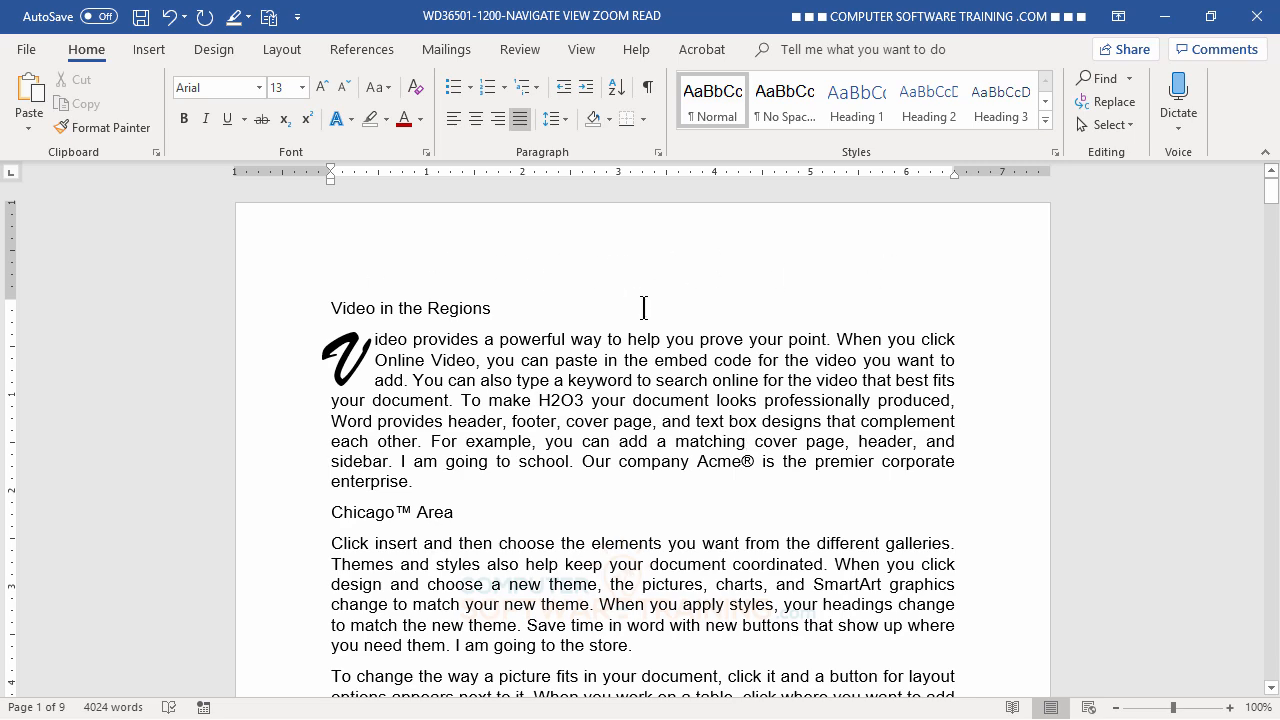
Center the "Video in the Regions" heading at the start of the document.
scroll(663, 513, down, 2)
scroll(663, 513, up, 3)
click(294, 314)
click(381, 311)
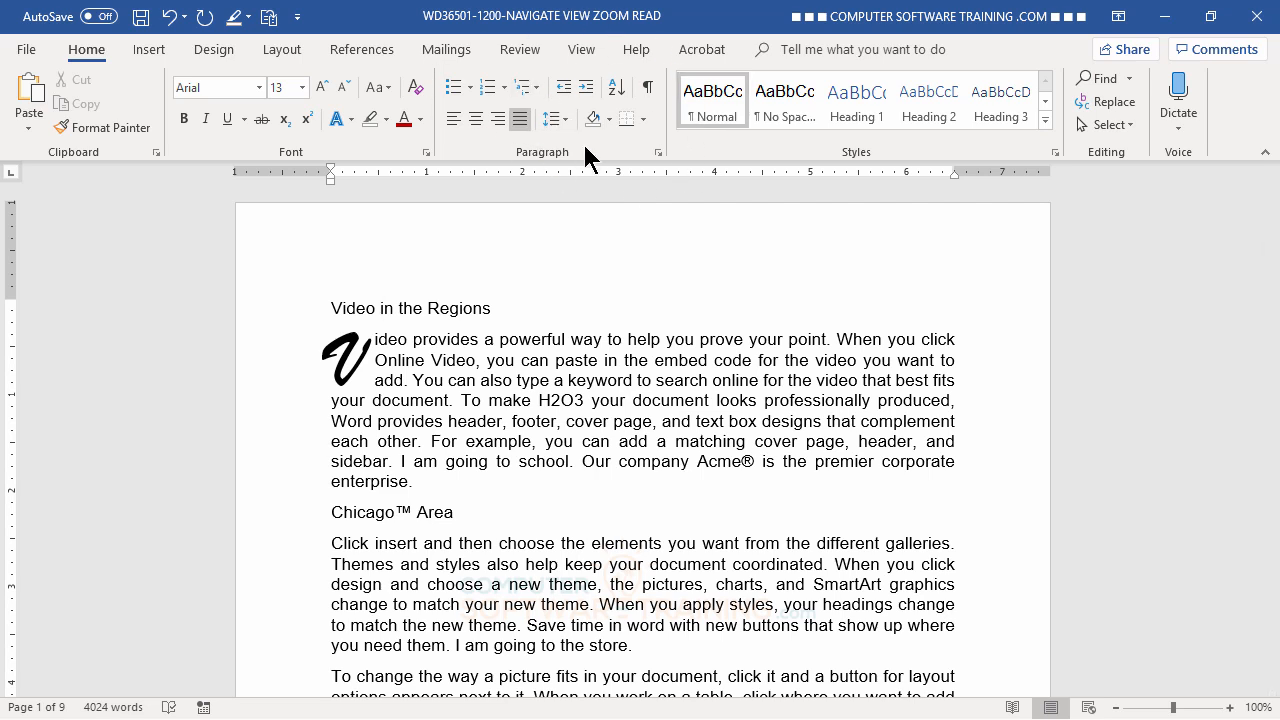
click(480, 119)
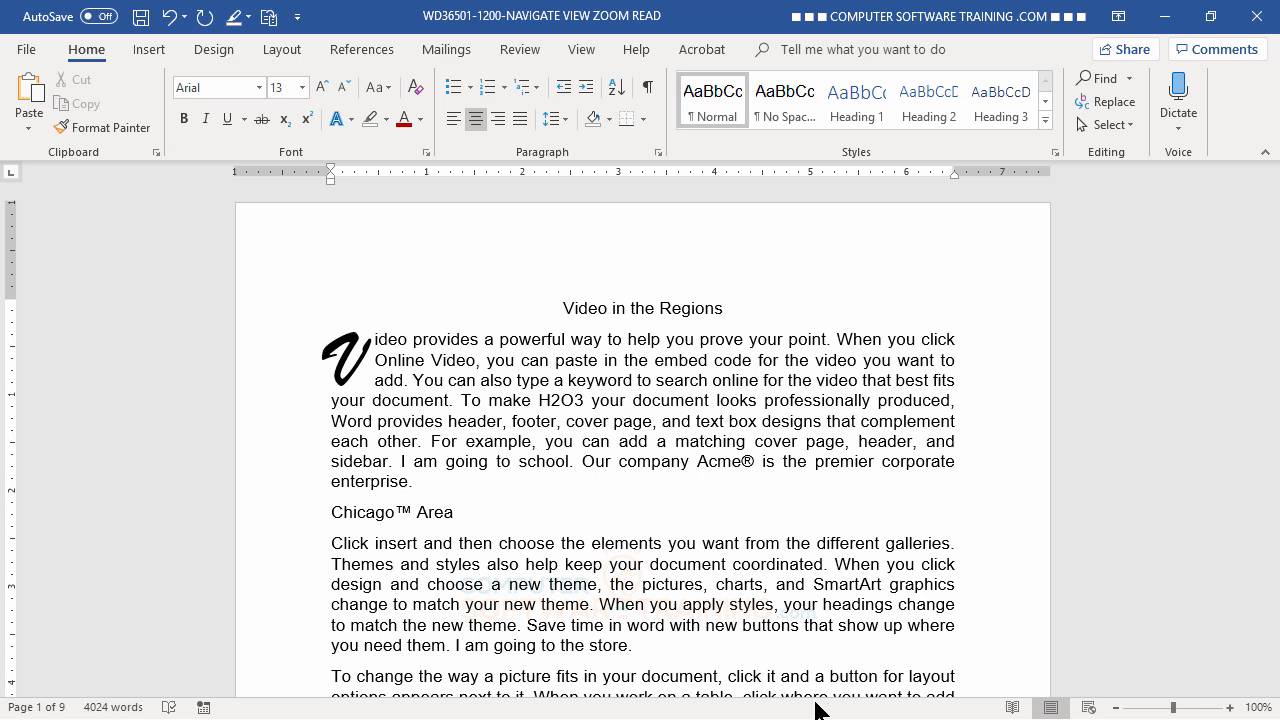
Make the "Video in the Regions" heading bold and increase its font size to 16.
triple_click(592, 306)
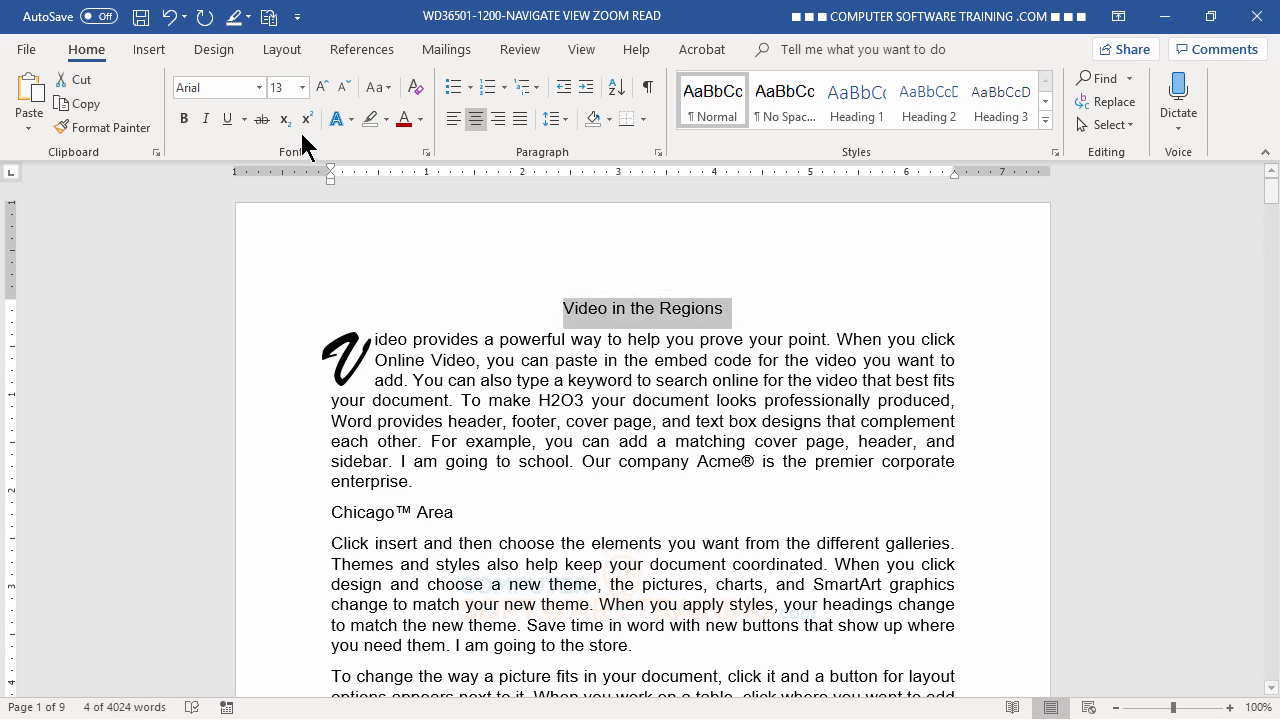
click(184, 120)
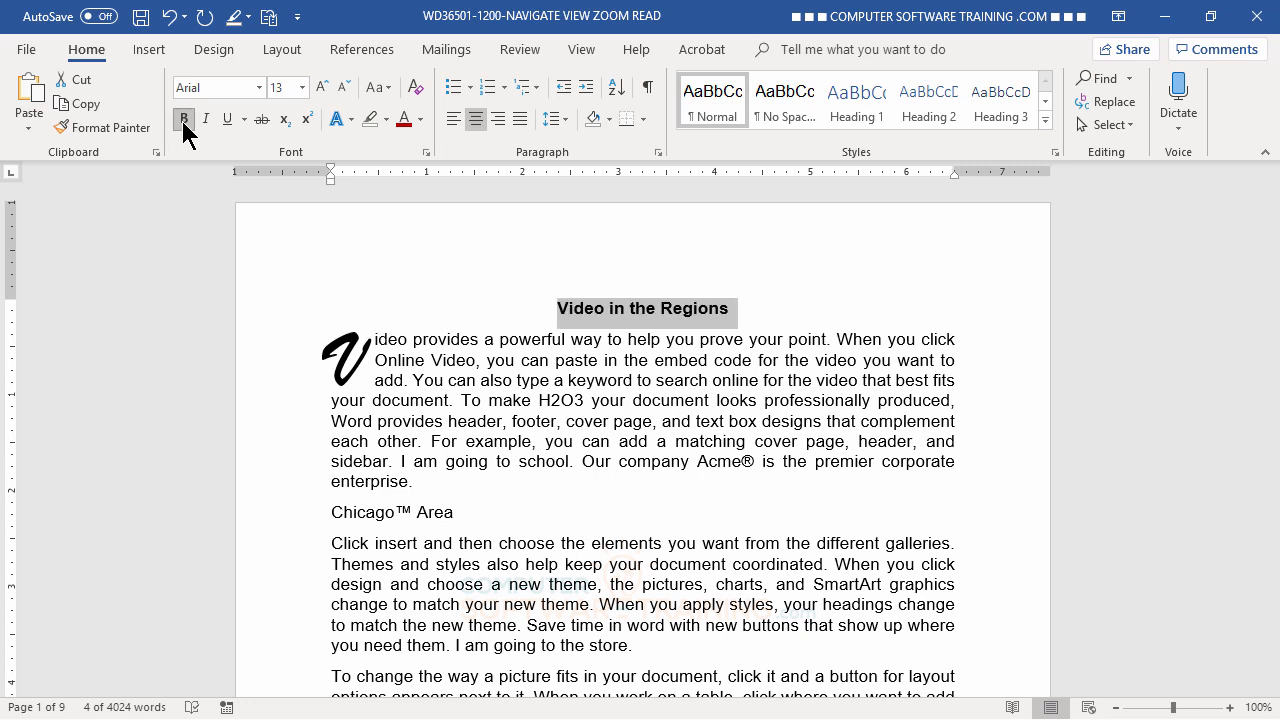
click(322, 88)
click(322, 88)
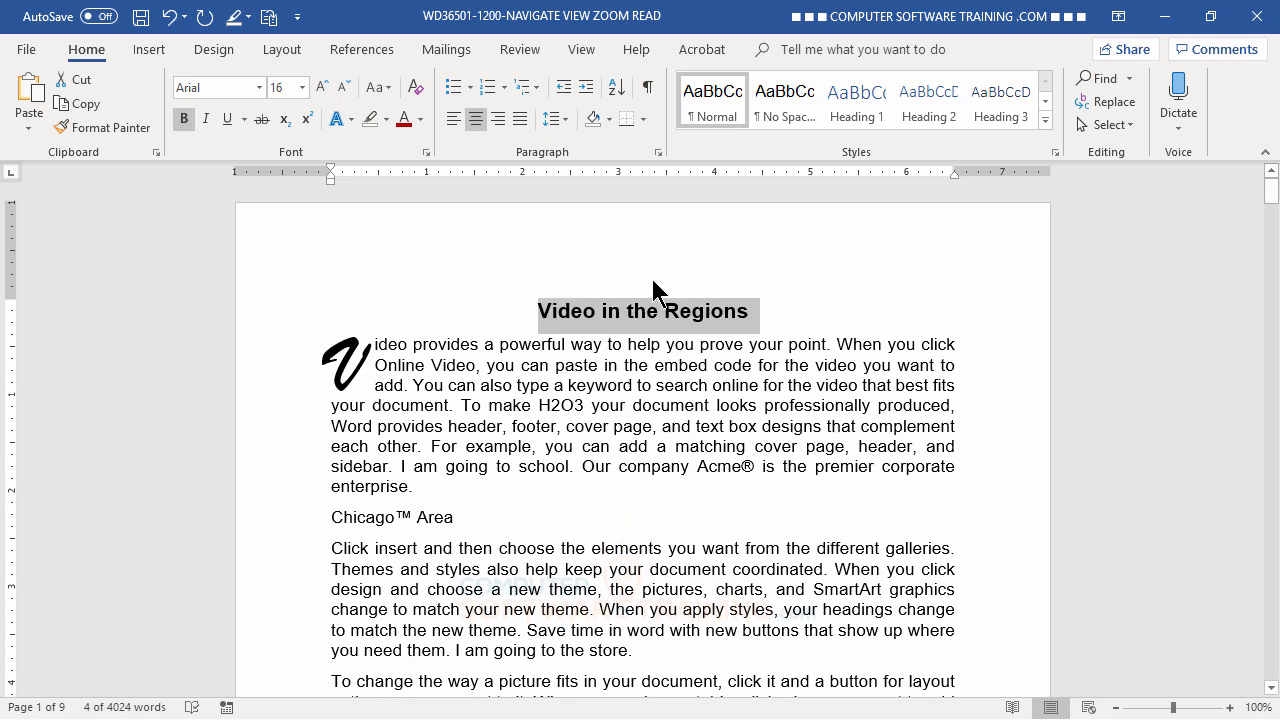
click(628, 420)
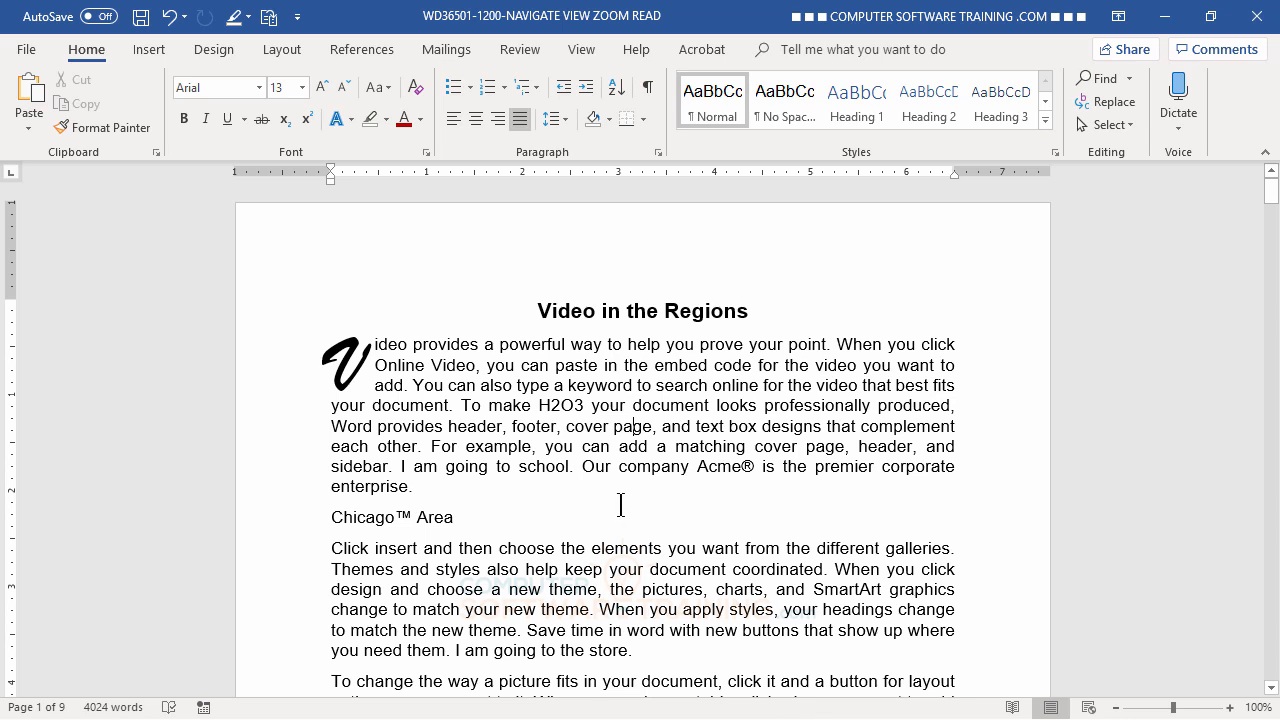
scroll(637, 525, down, 4)
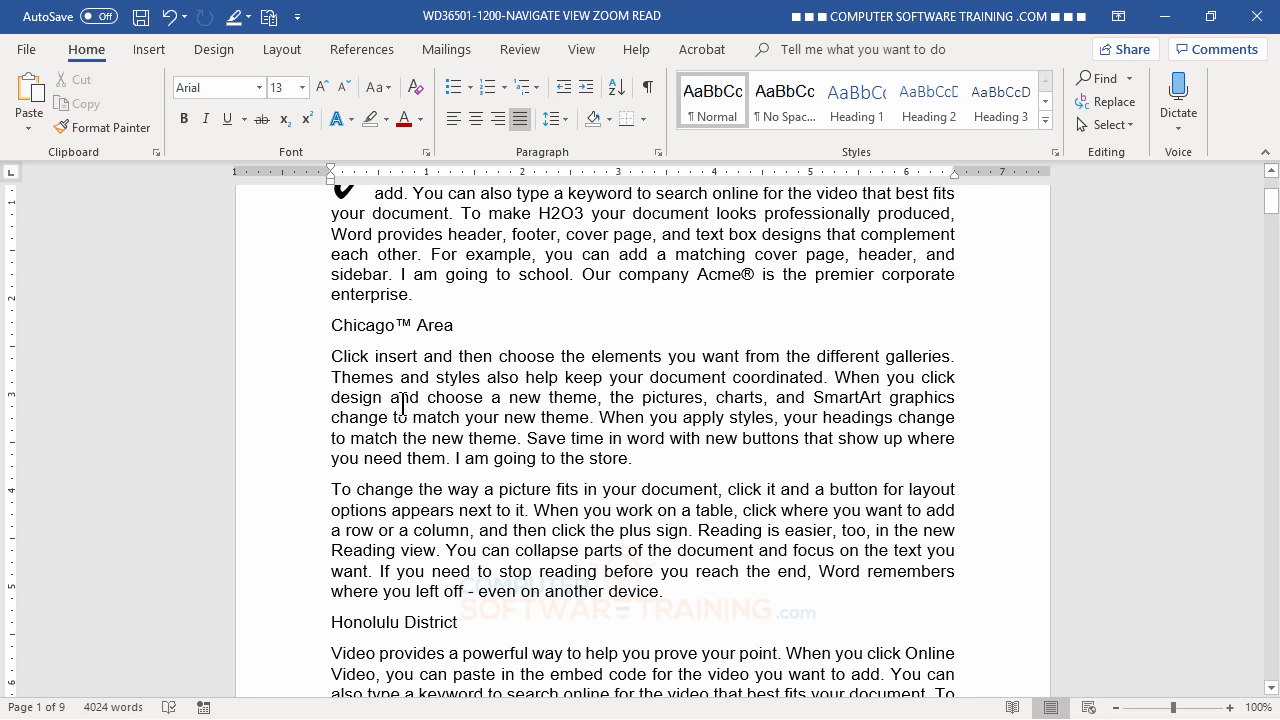
scroll(460, 393, down, 5)
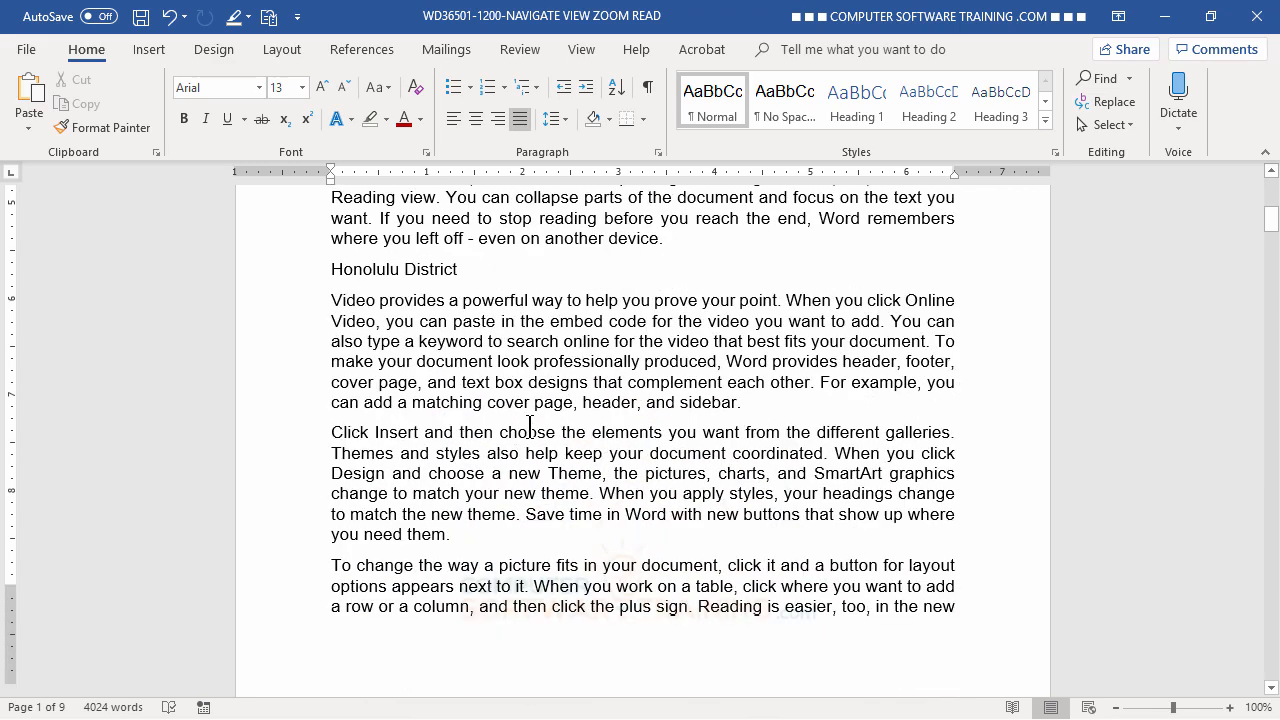
scroll(530, 427, down, 4)
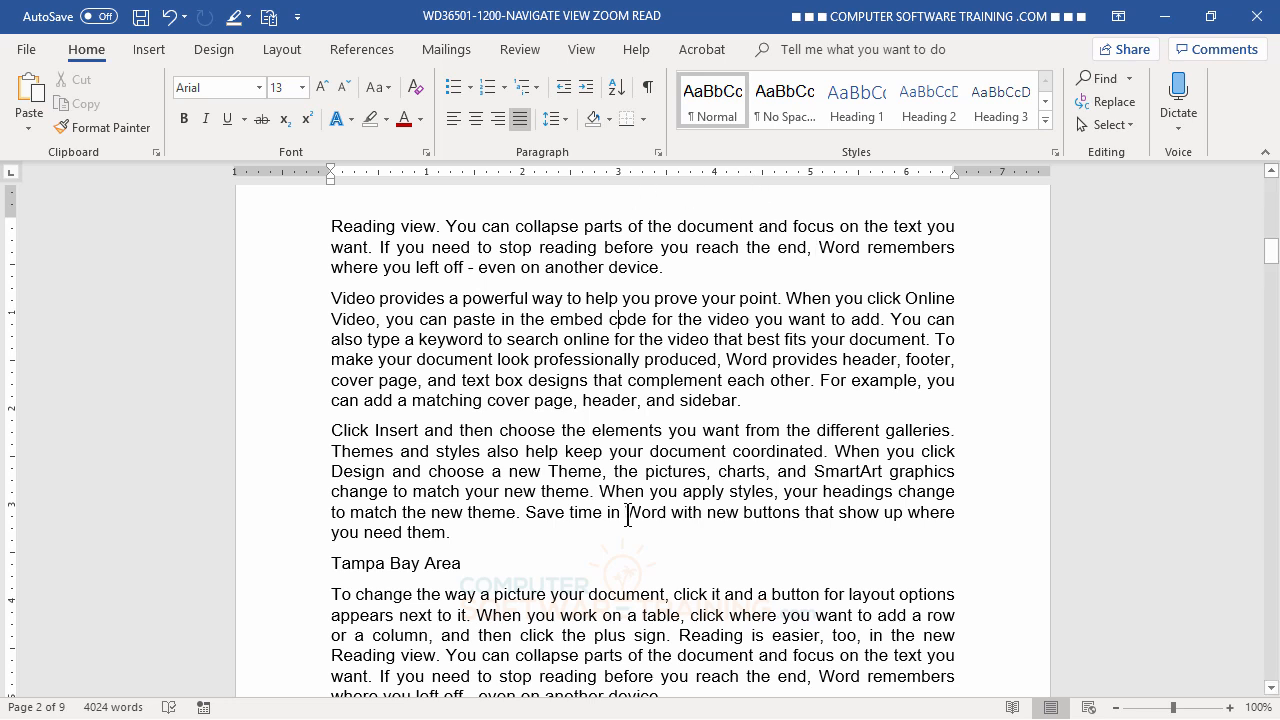
Indent the page 2 paragraph above "Click Insert and then choose" by 1" on both the left and right sides.
click(584, 49)
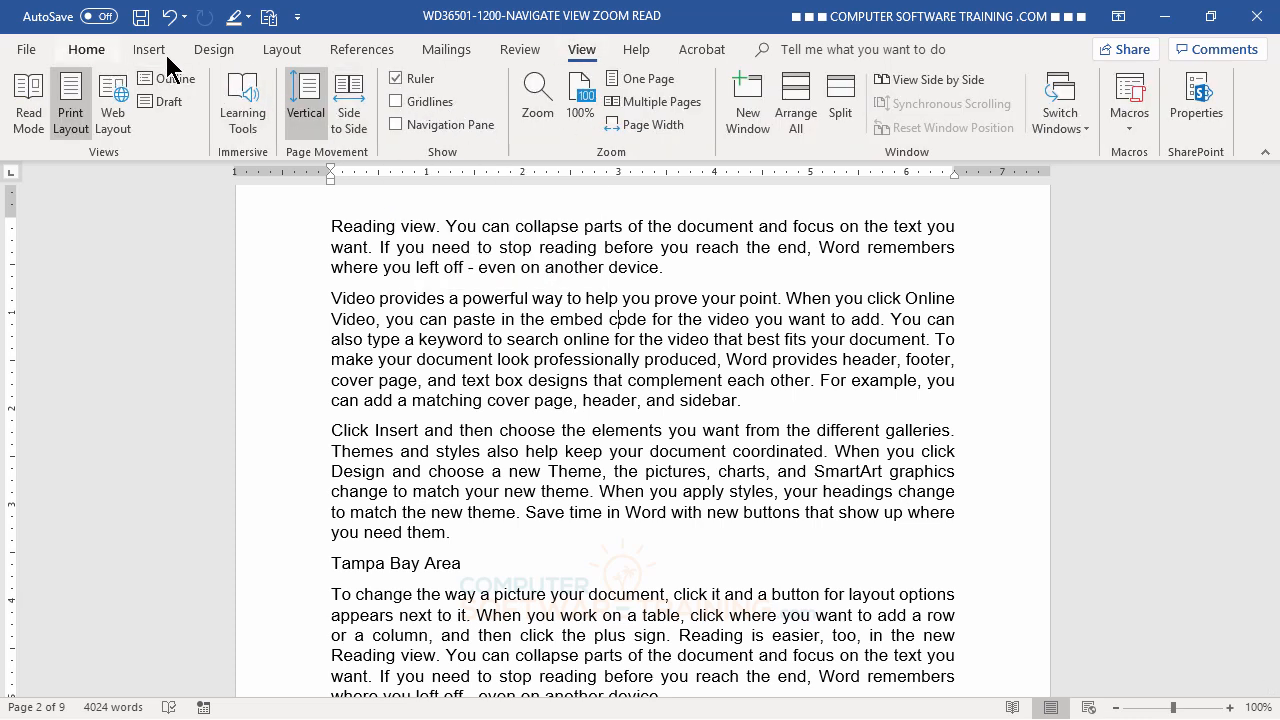
click(80, 50)
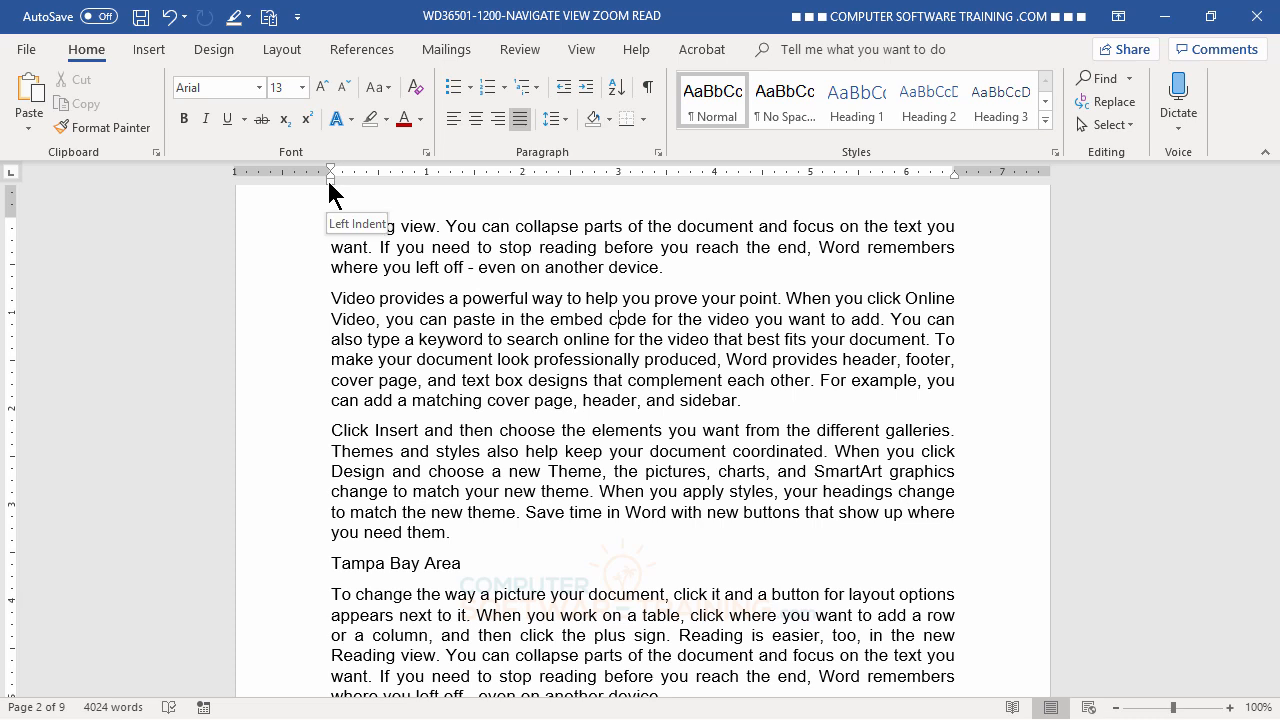
drag(329, 183, 428, 198)
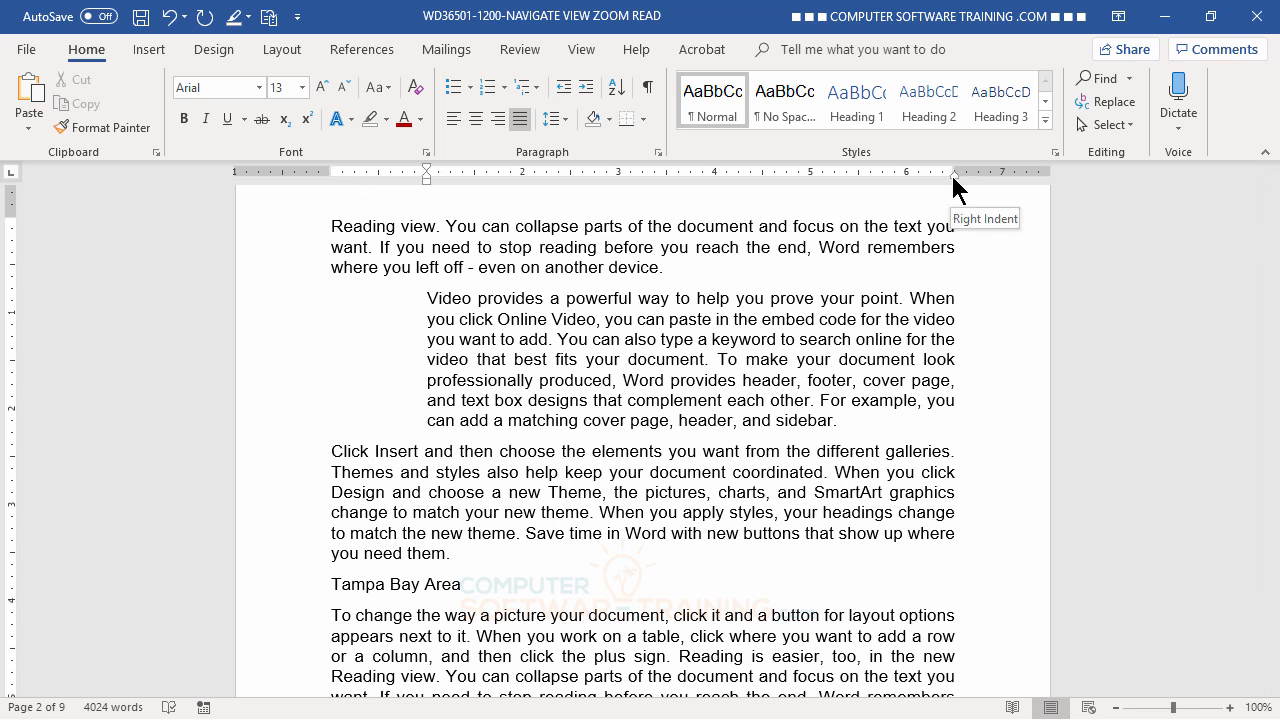
drag(953, 178, 858, 184)
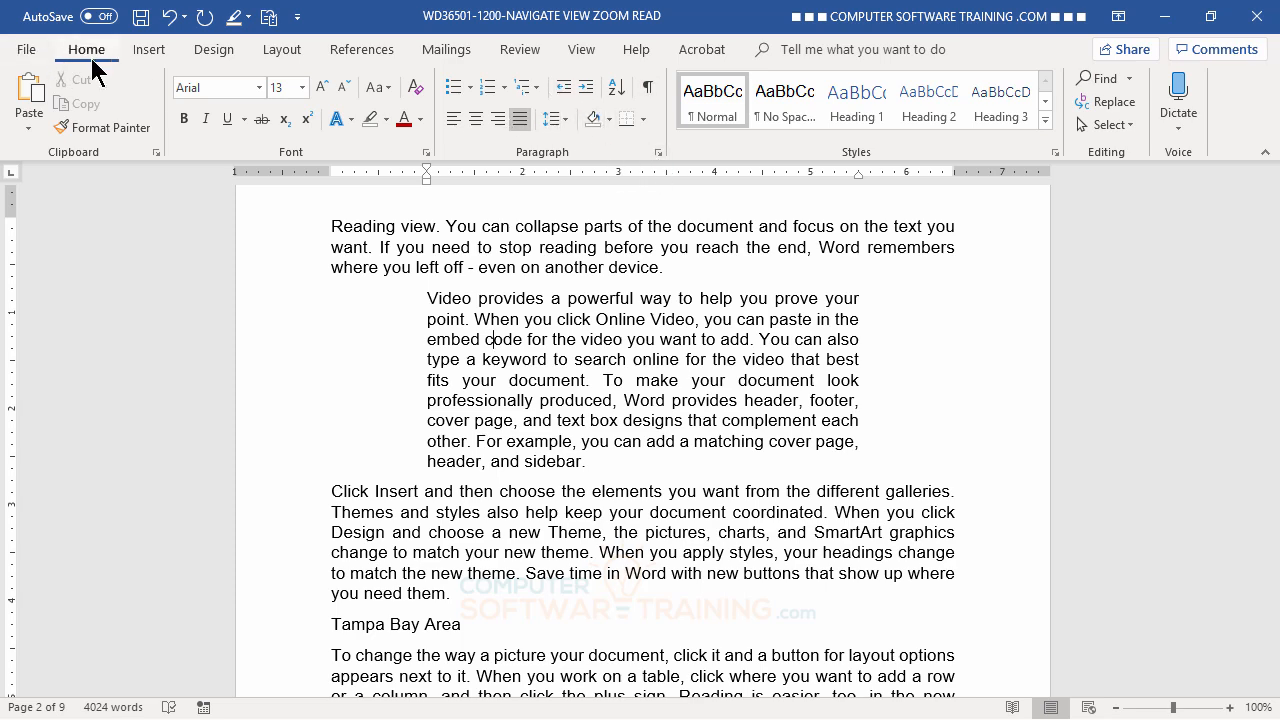
Set the indented "Video provides" paragraph's left and right indentation to 0.7" each.
click(657, 152)
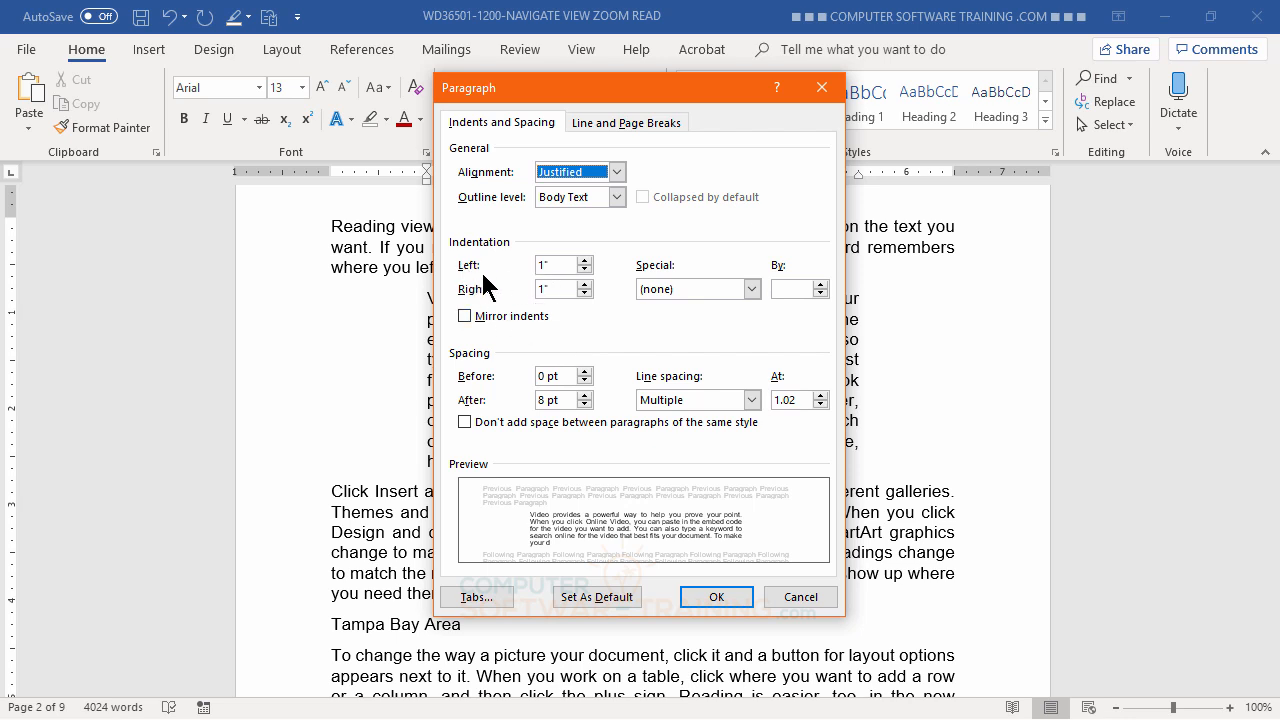
click(584, 270)
click(584, 270)
click(584, 270)
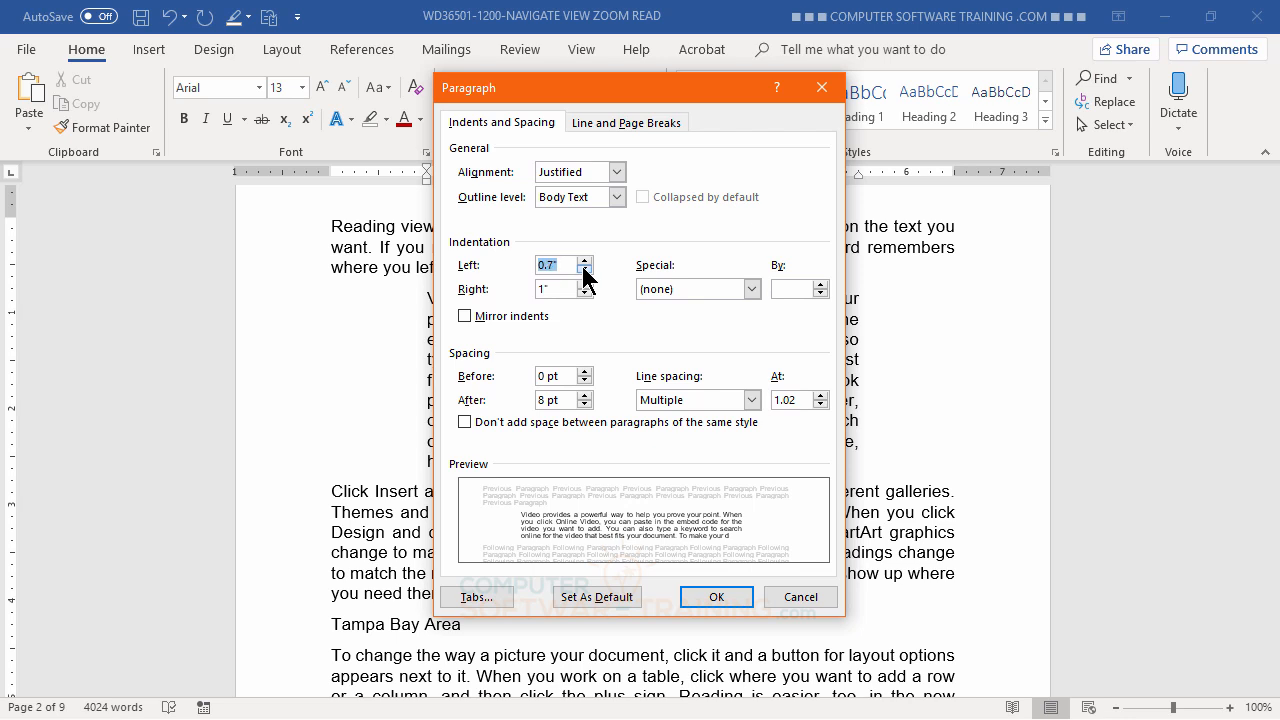
click(584, 293)
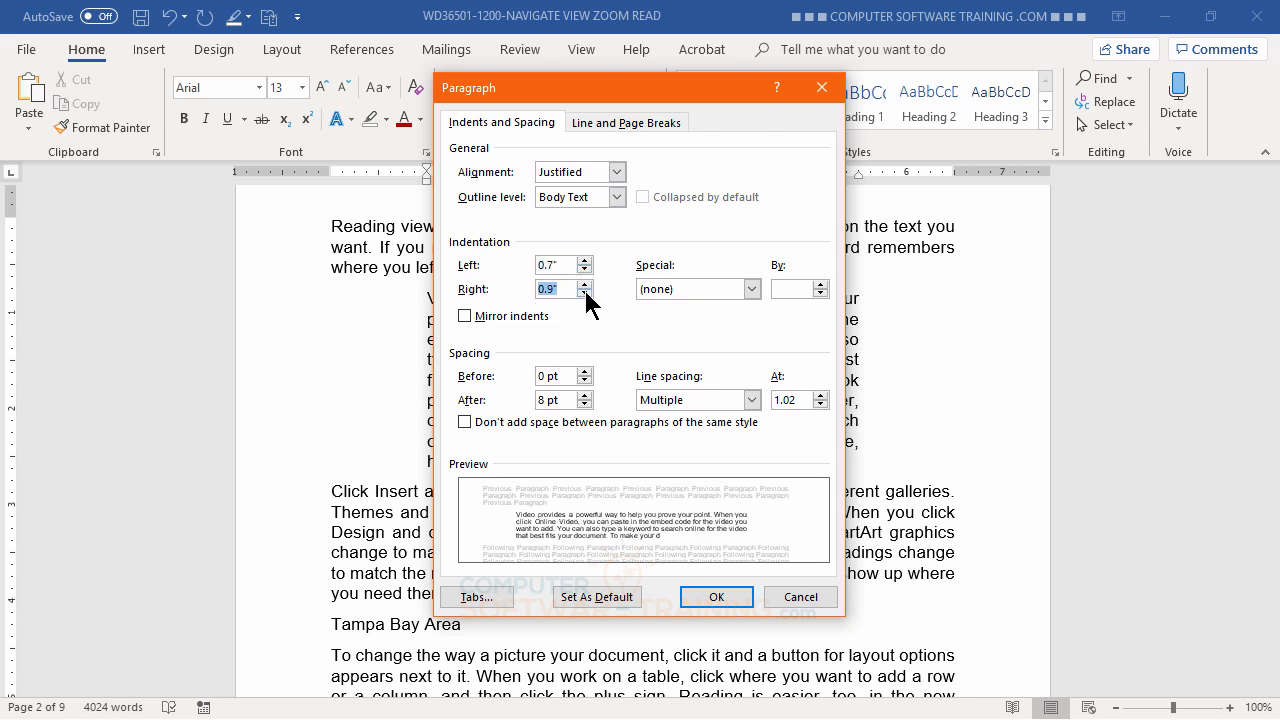
click(584, 293)
click(584, 293)
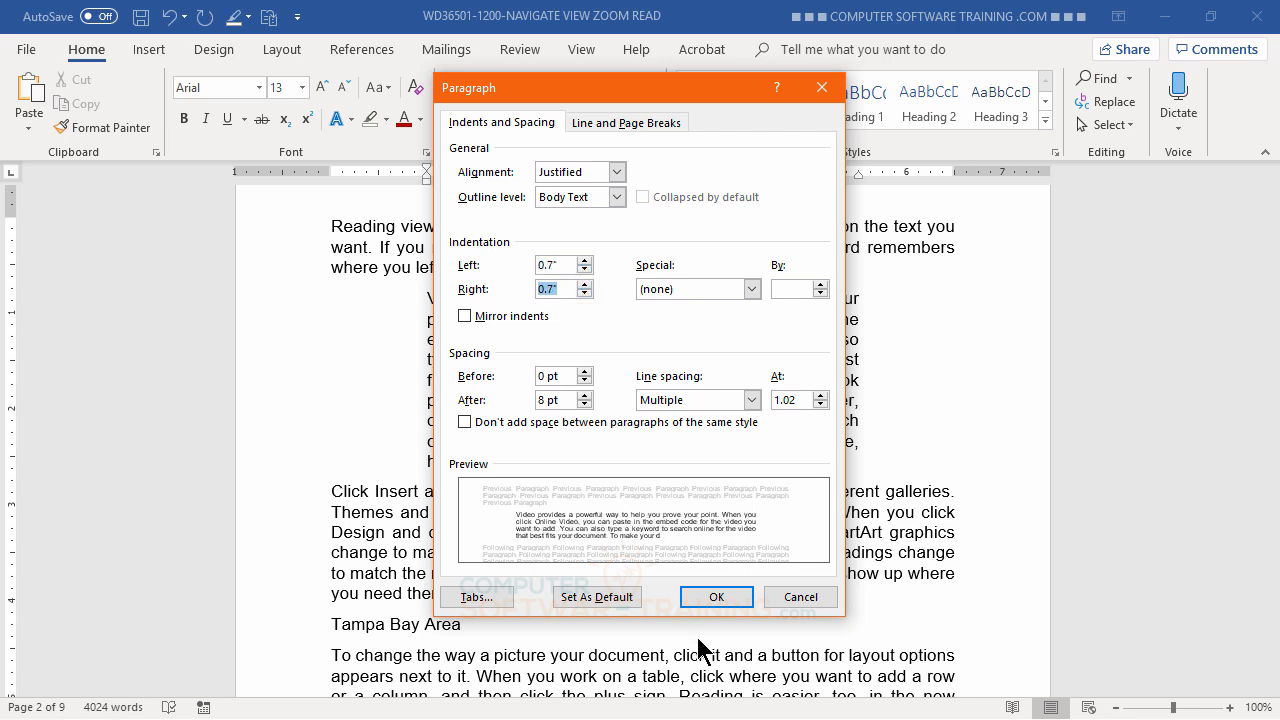
click(718, 591)
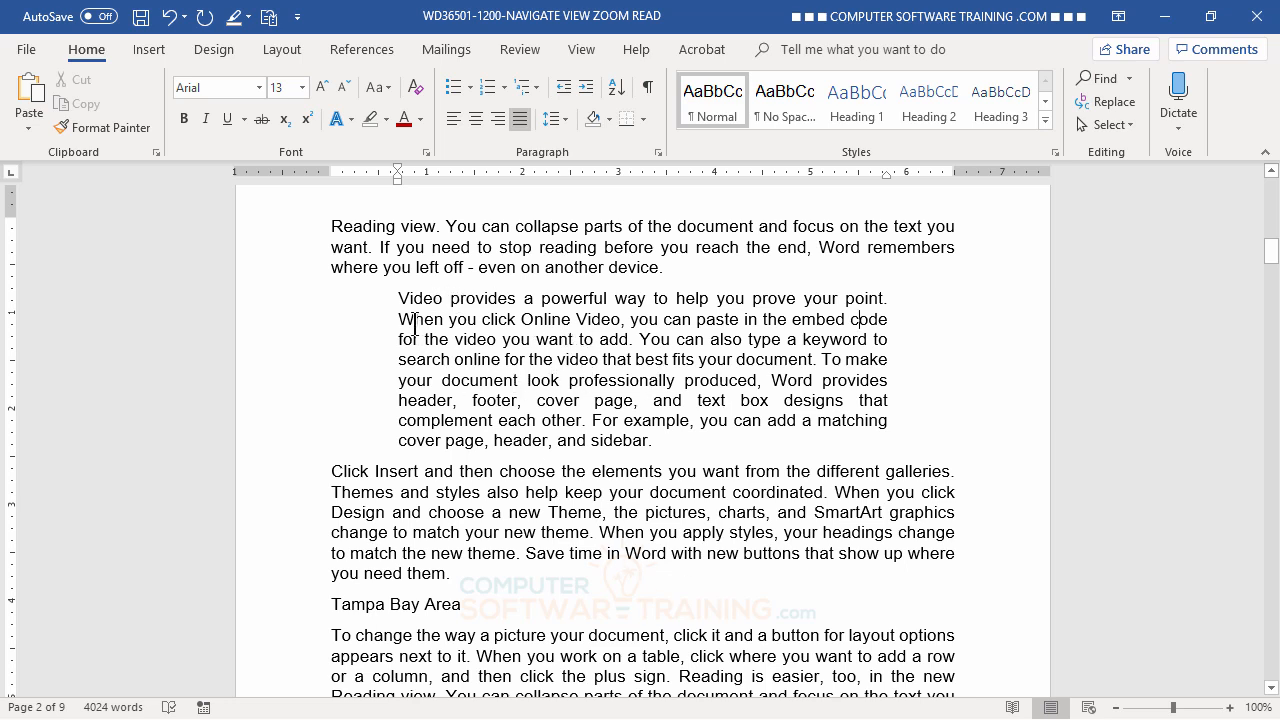
Format the whole indented "Video provides" paragraph as italic, gray text at font size 12.
drag(400, 298, 677, 449)
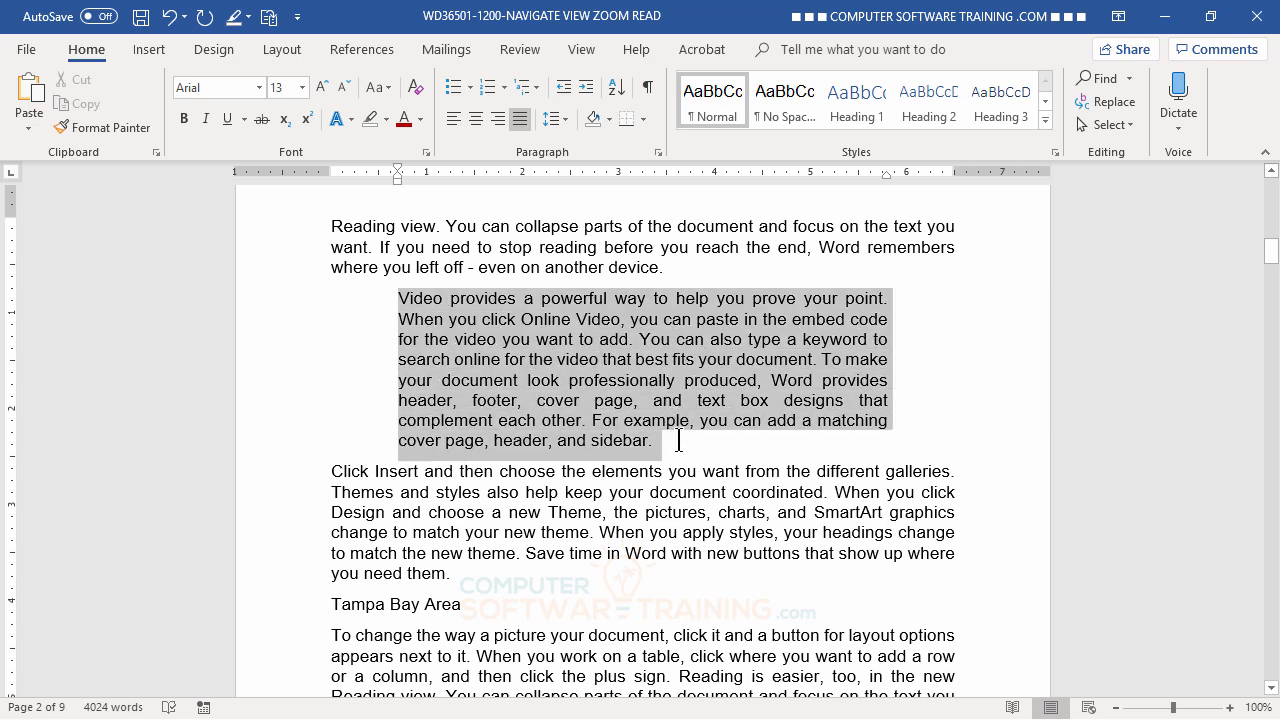
click(206, 118)
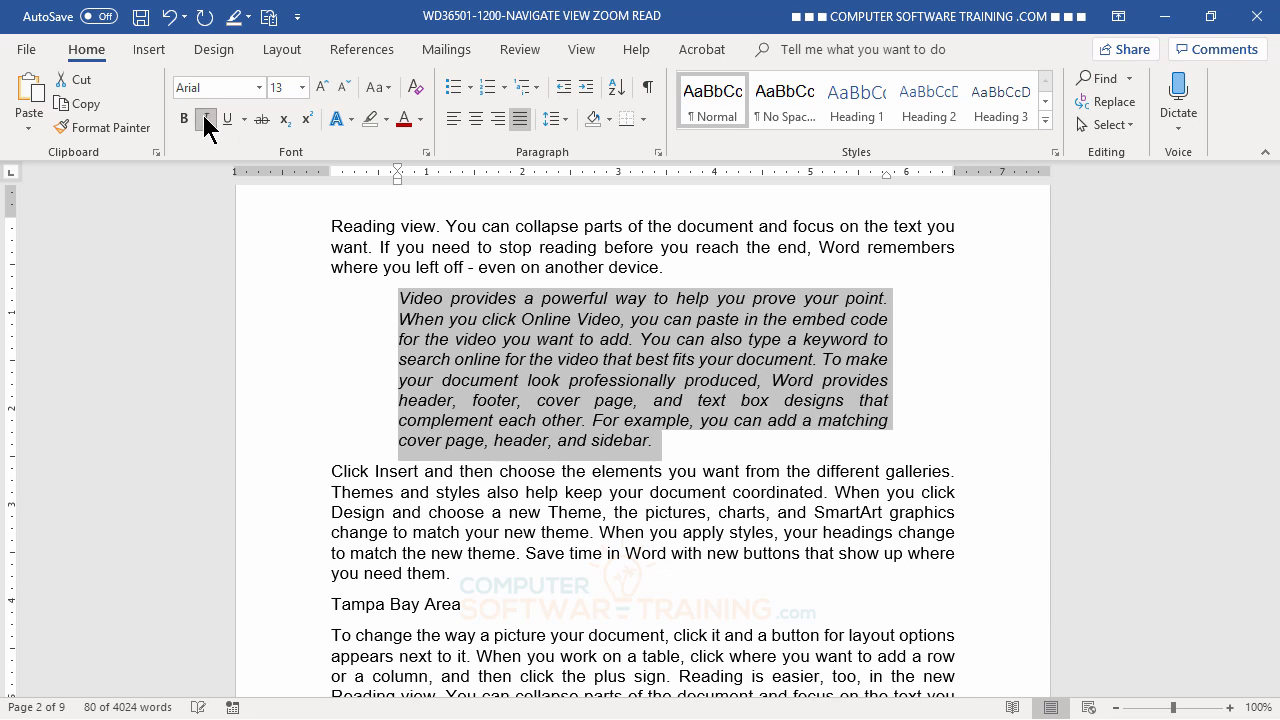
click(420, 120)
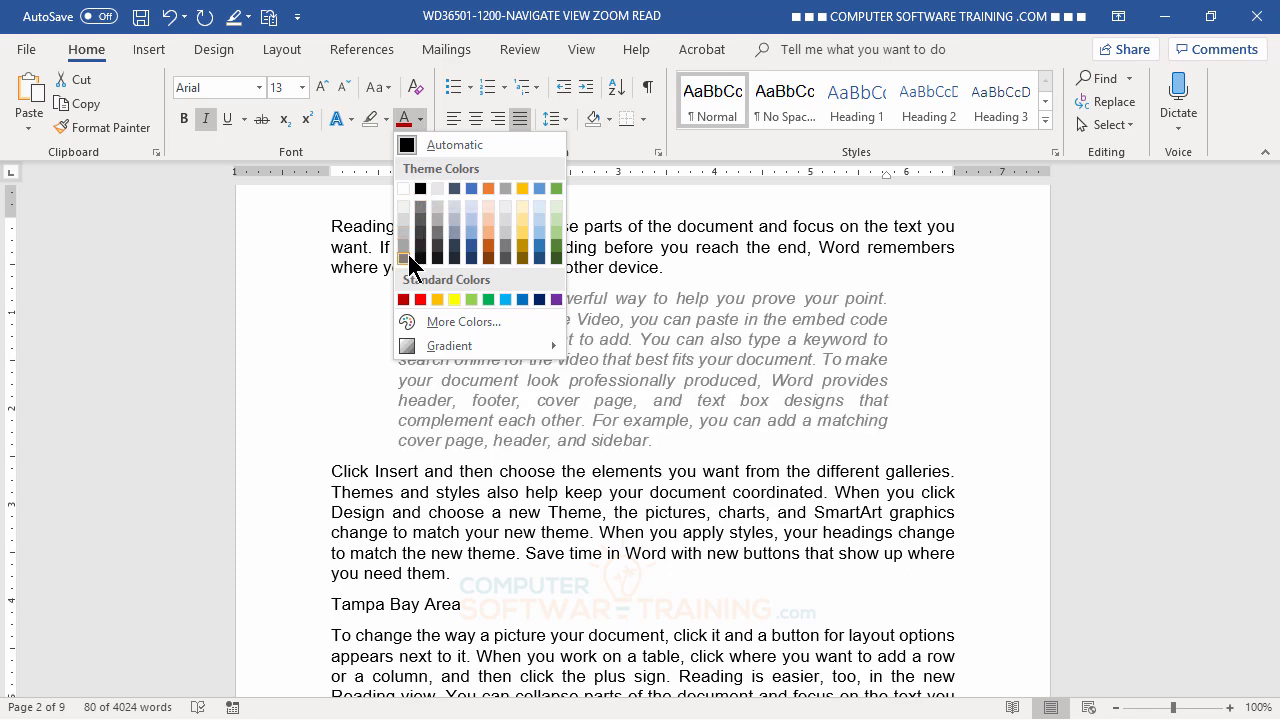
key(Escape)
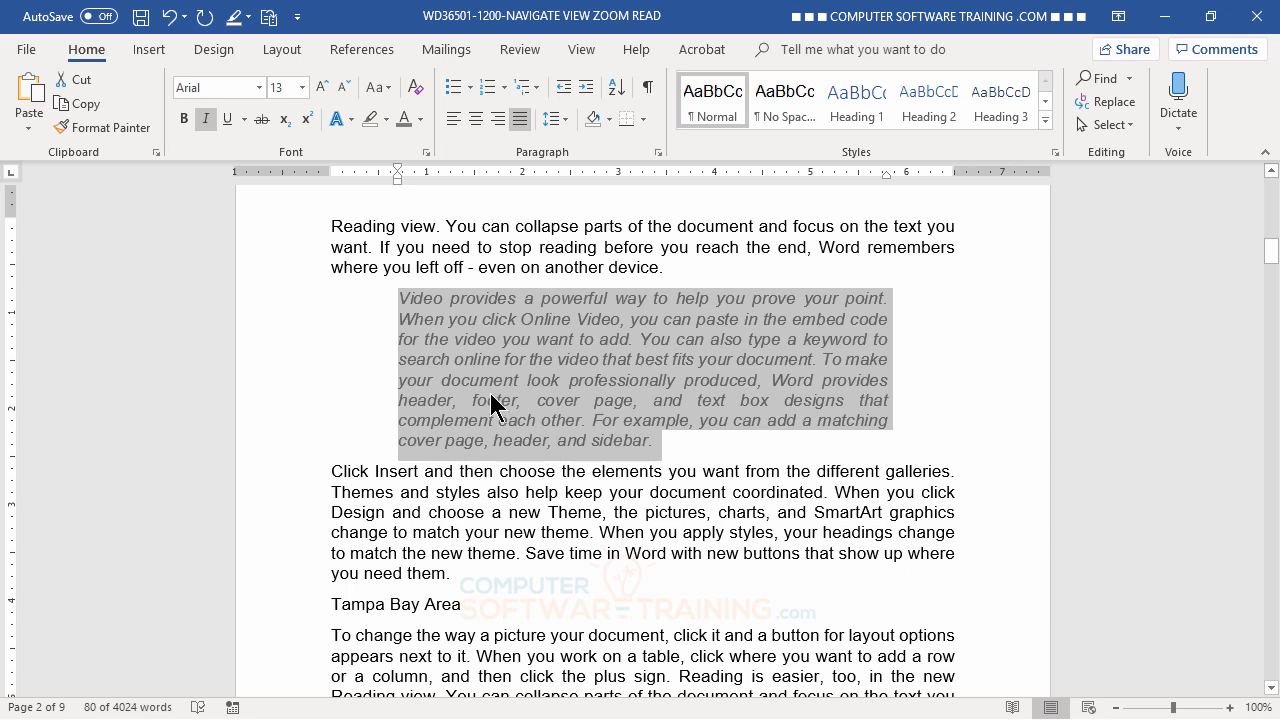
click(343, 93)
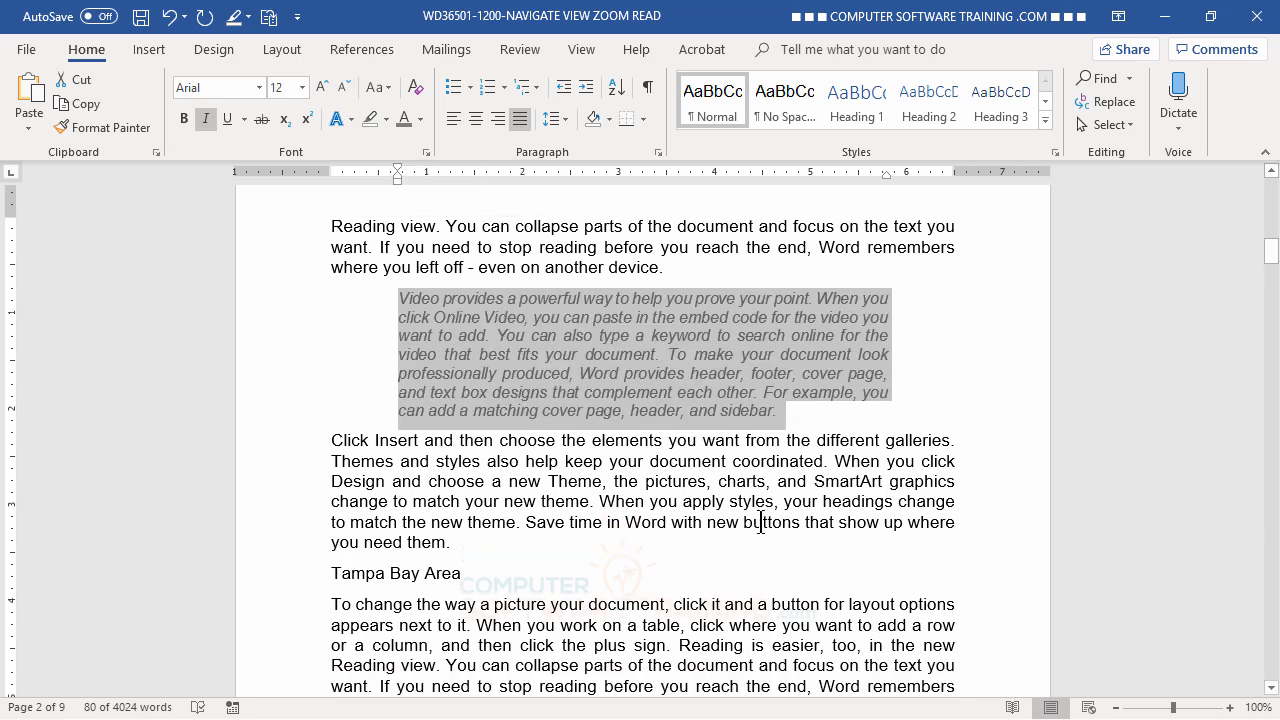
Insert an ellipsis "..." at the very start of the gray indented paragraph.
click(707, 521)
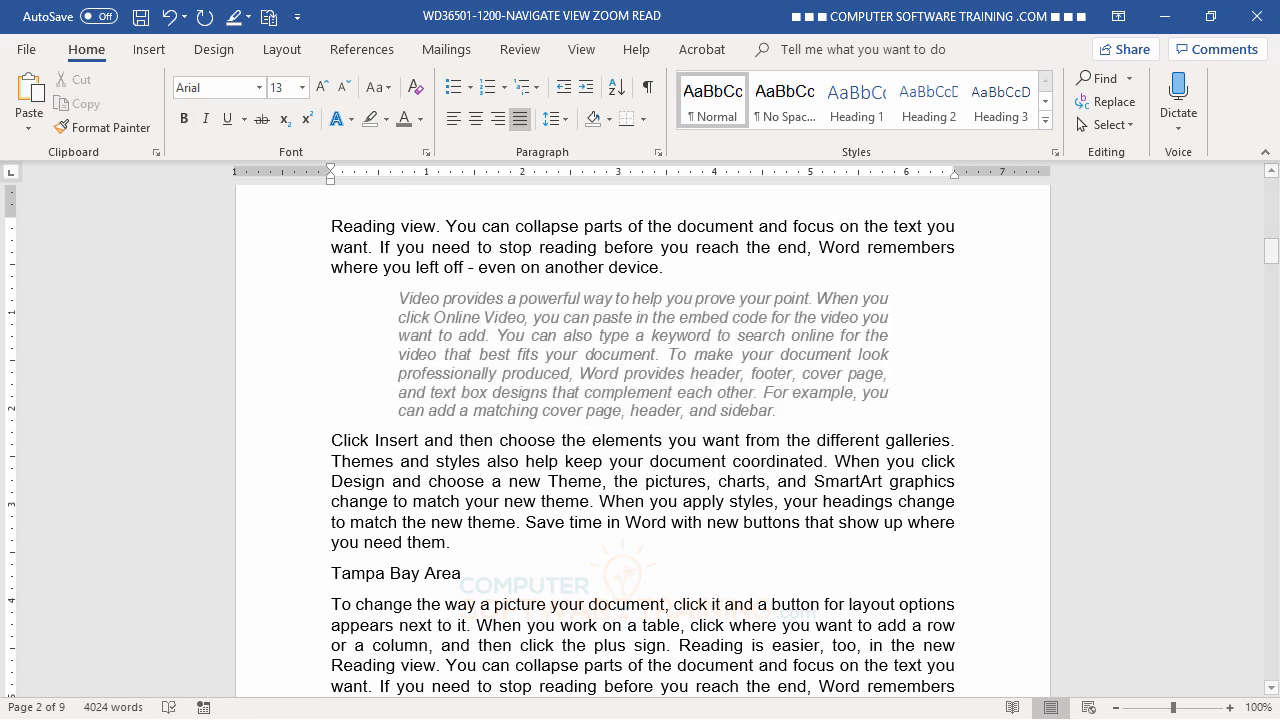
click(400, 299)
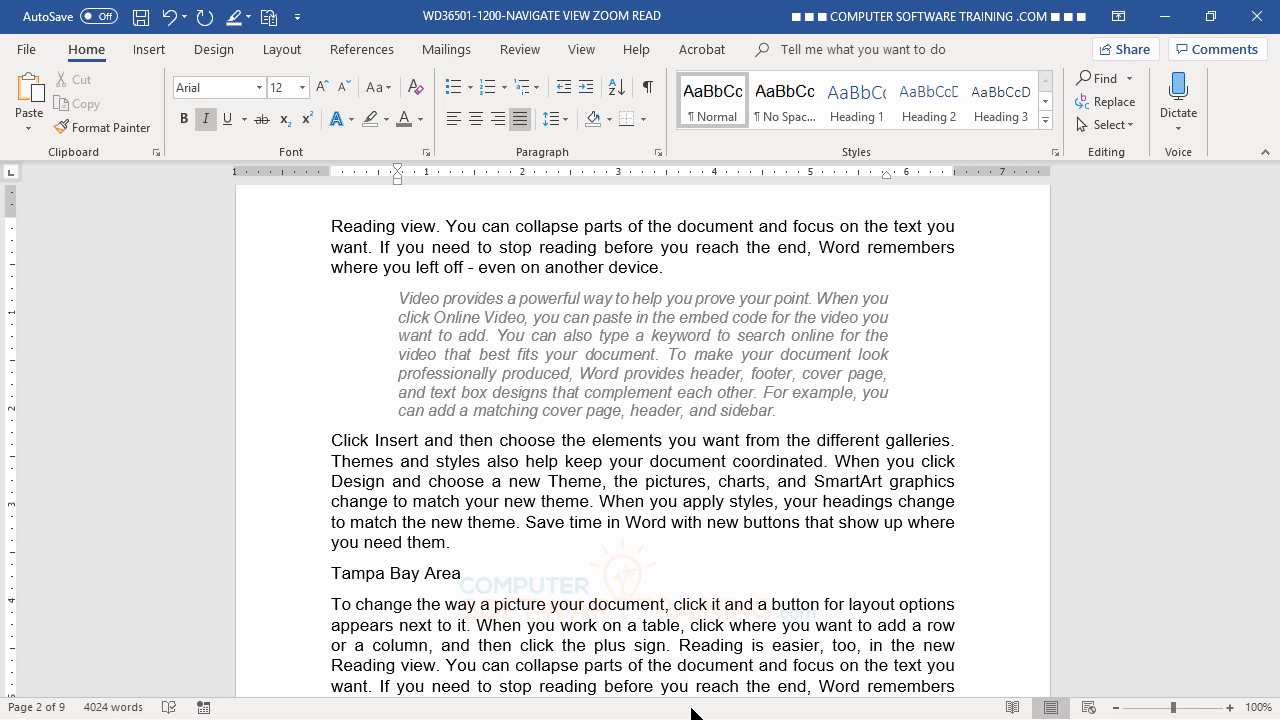
text(...)
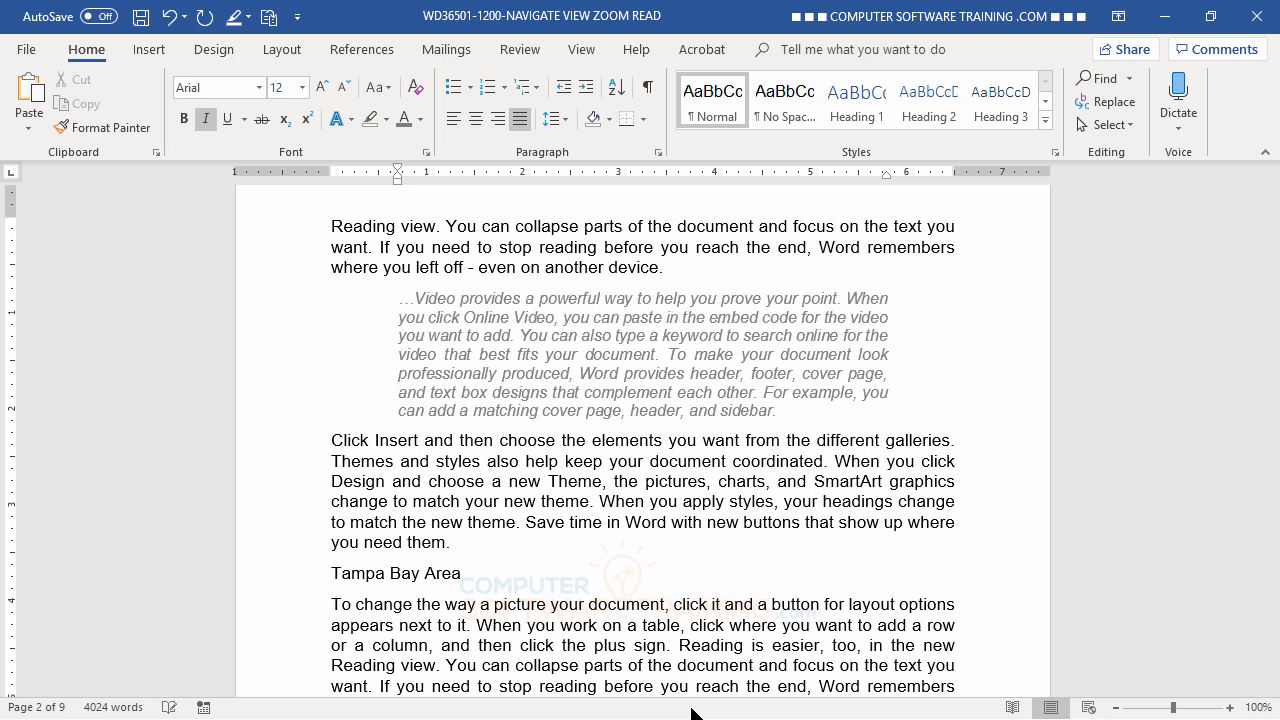
Give the "Click Insert" paragraph below the gray quote a hanging indent of about 0.75" and a right indent of about 0.63".
click(721, 459)
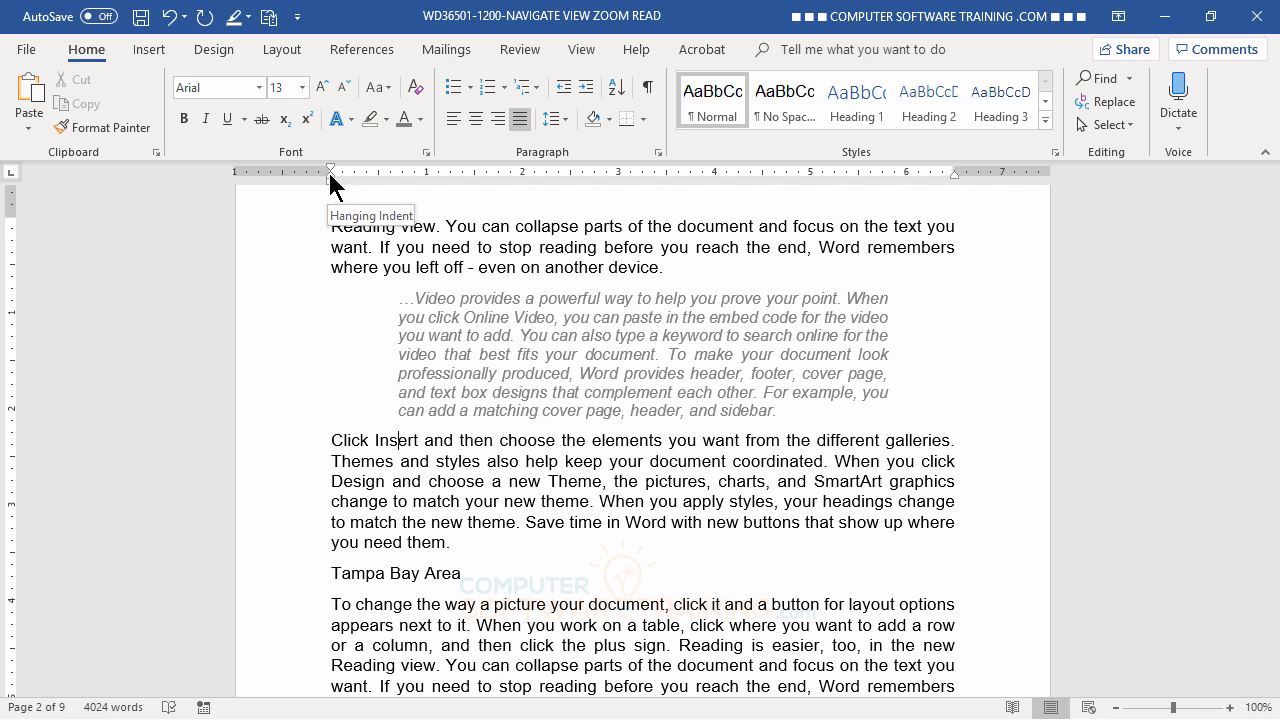
drag(329, 173, 400, 187)
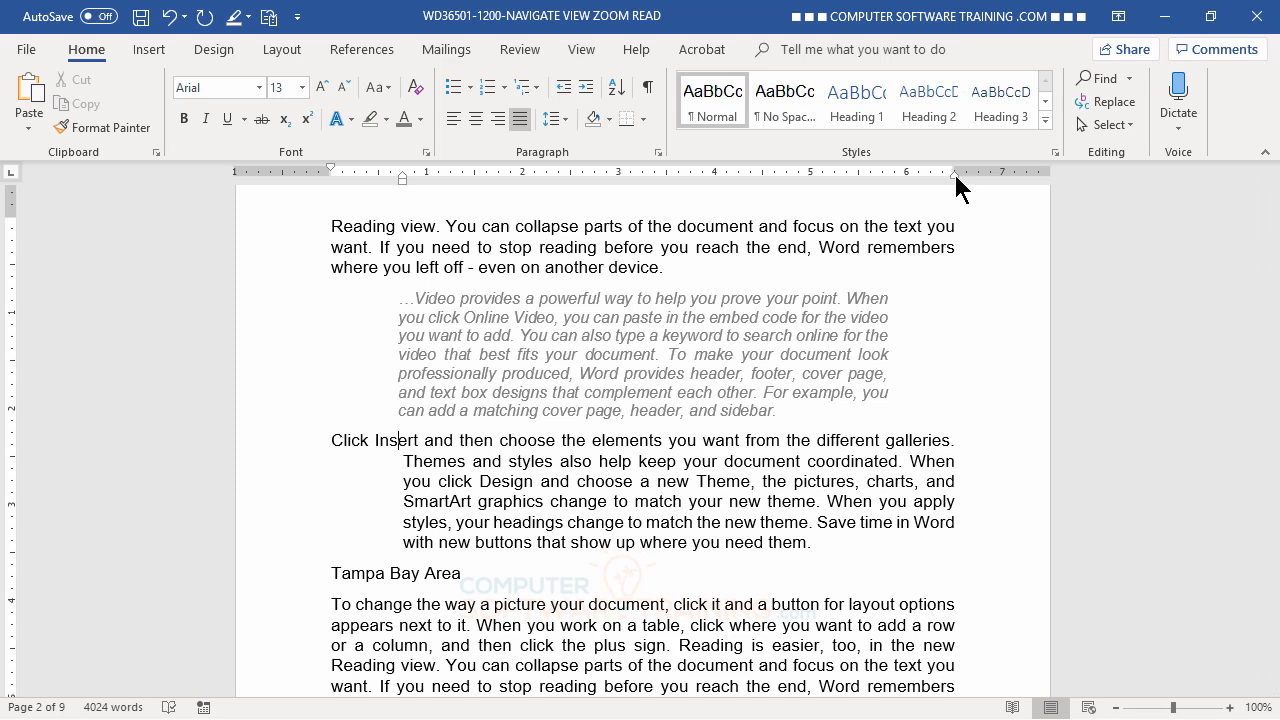
drag(954, 174, 892, 185)
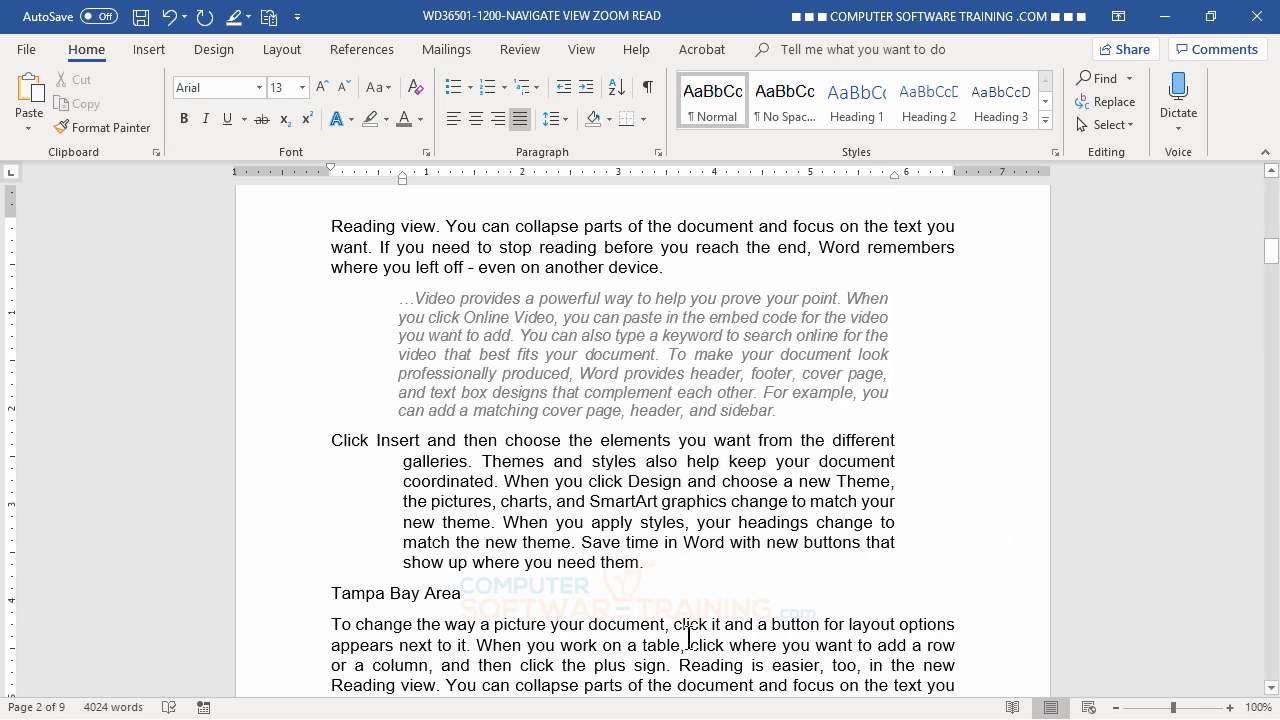
Check the "Click Insert" paragraph's indentation values in the paragraph settings without changing them.
click(625, 594)
key(shift+F5)
click(657, 151)
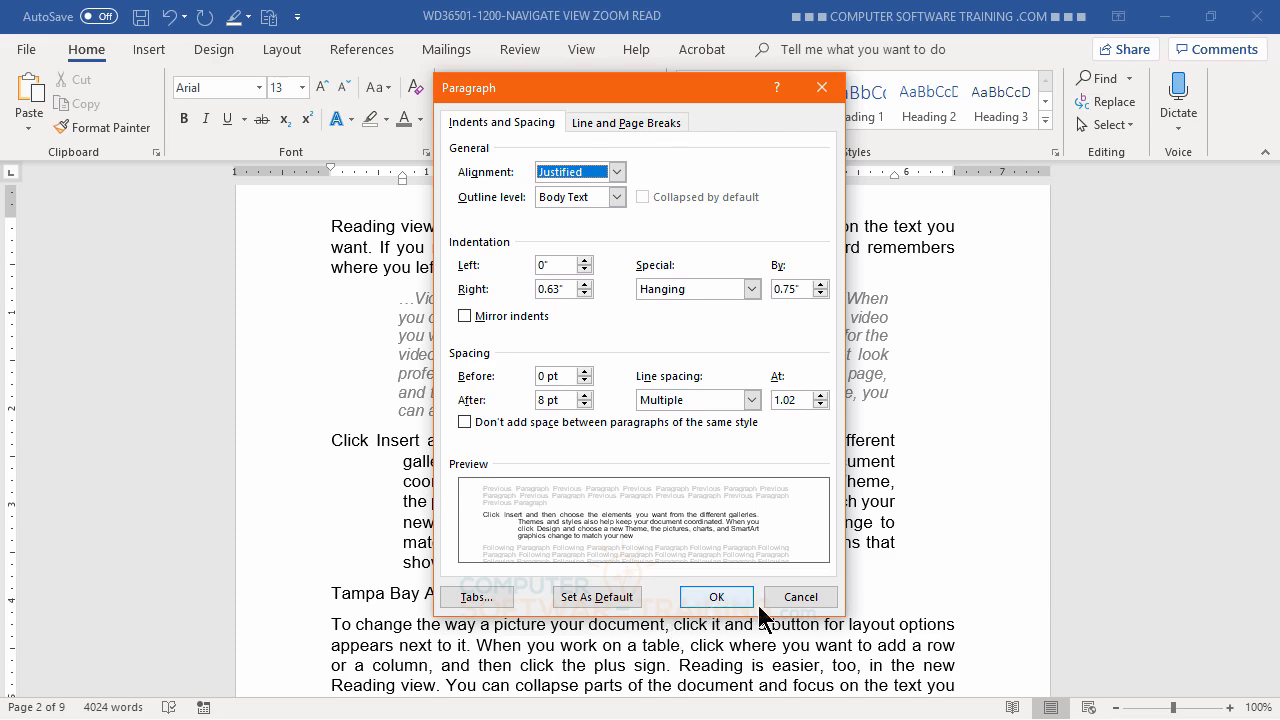
click(813, 597)
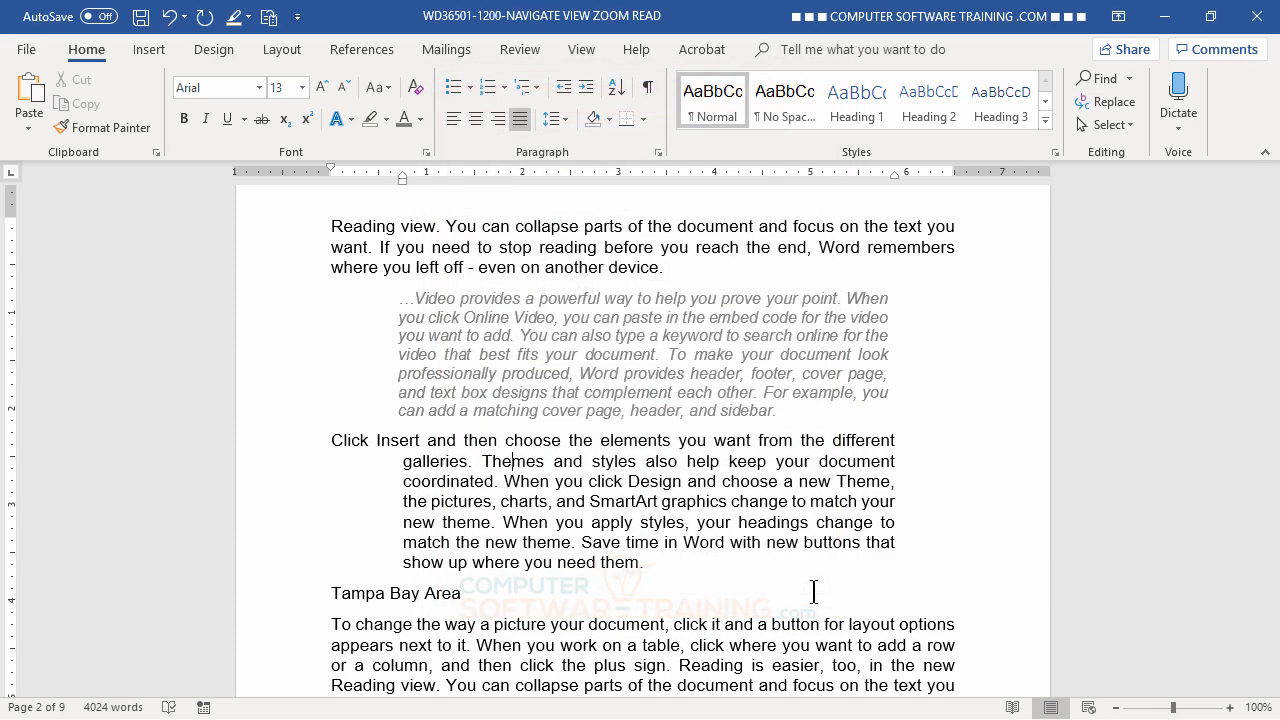
Remove the hanging and right indents from the "Click Insert" paragraph so it spans the full margins.
click(556, 482)
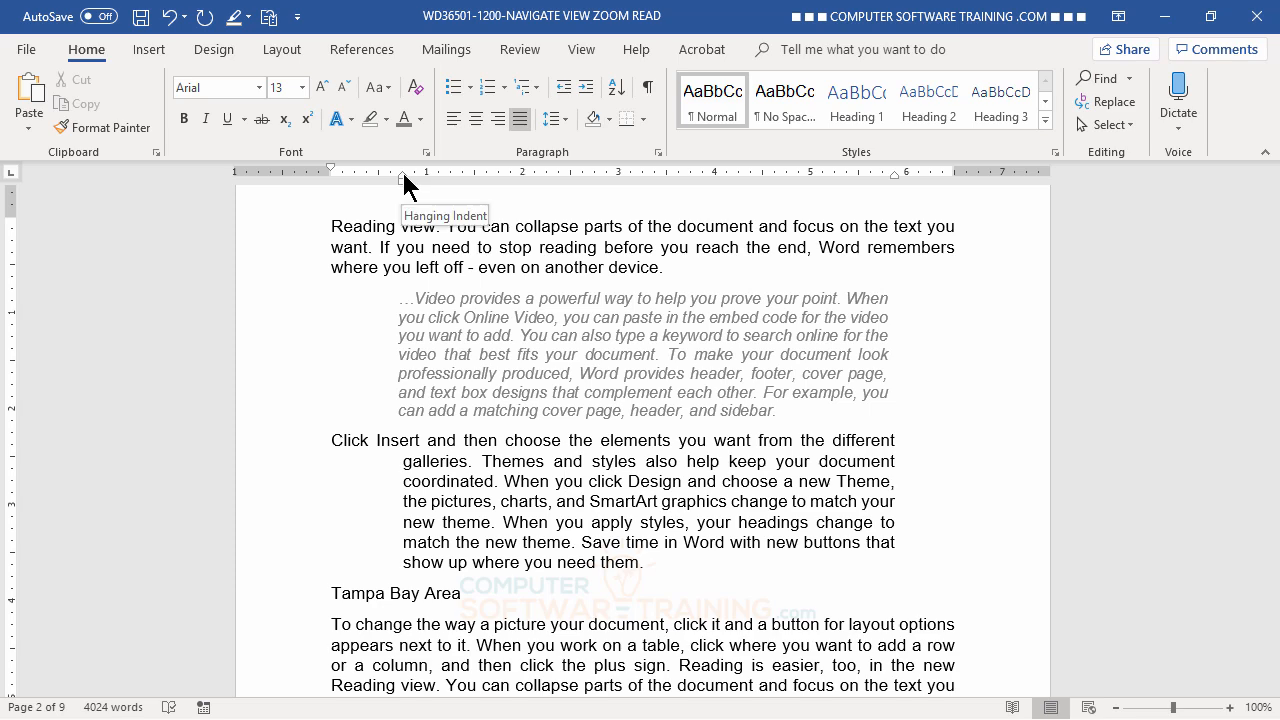
drag(403, 174, 333, 181)
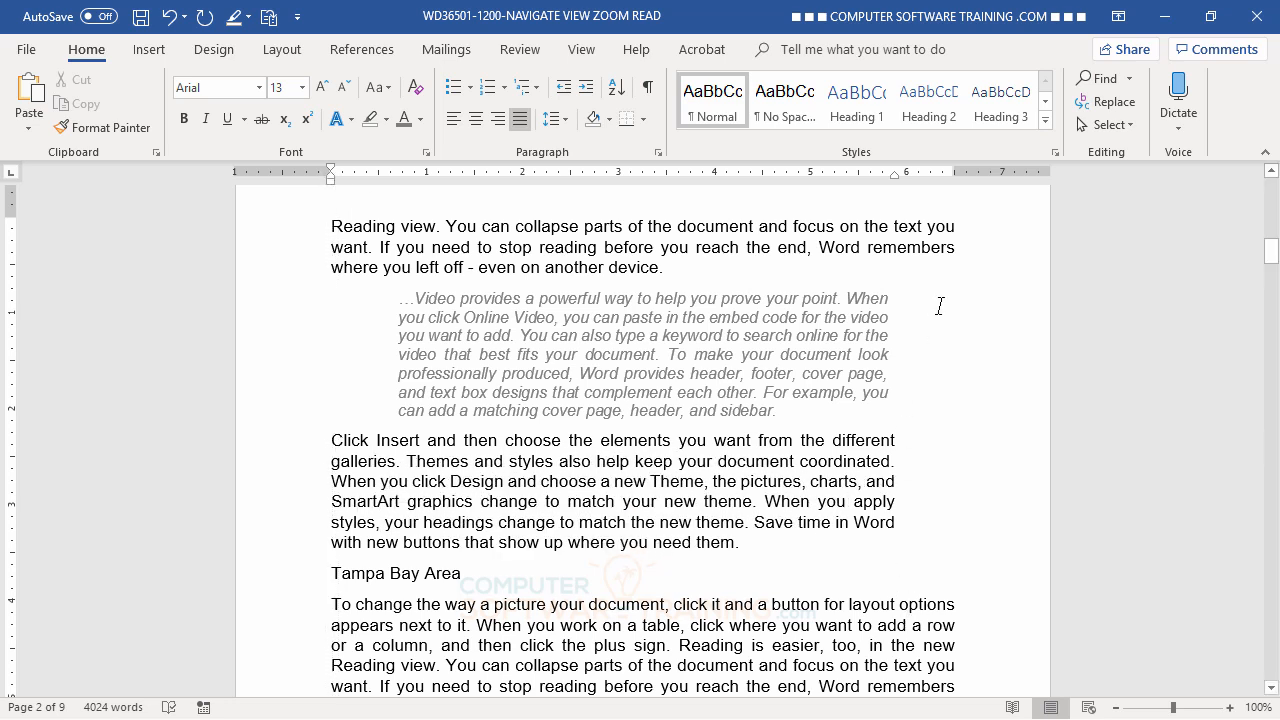
drag(894, 173, 953, 186)
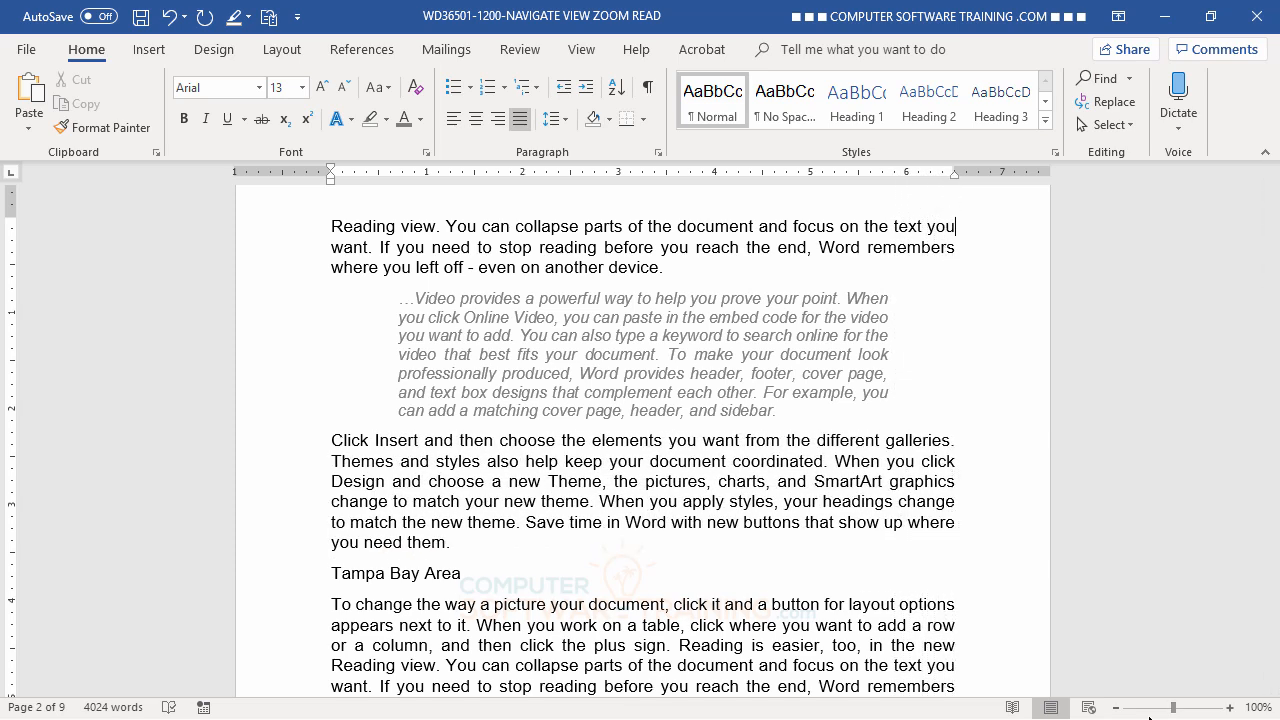
Try a multiple line spacing of 1 on the paragraph under the "Chicago™ Area" heading on page 1, and undo that change.
scroll(668, 548, up, 1)
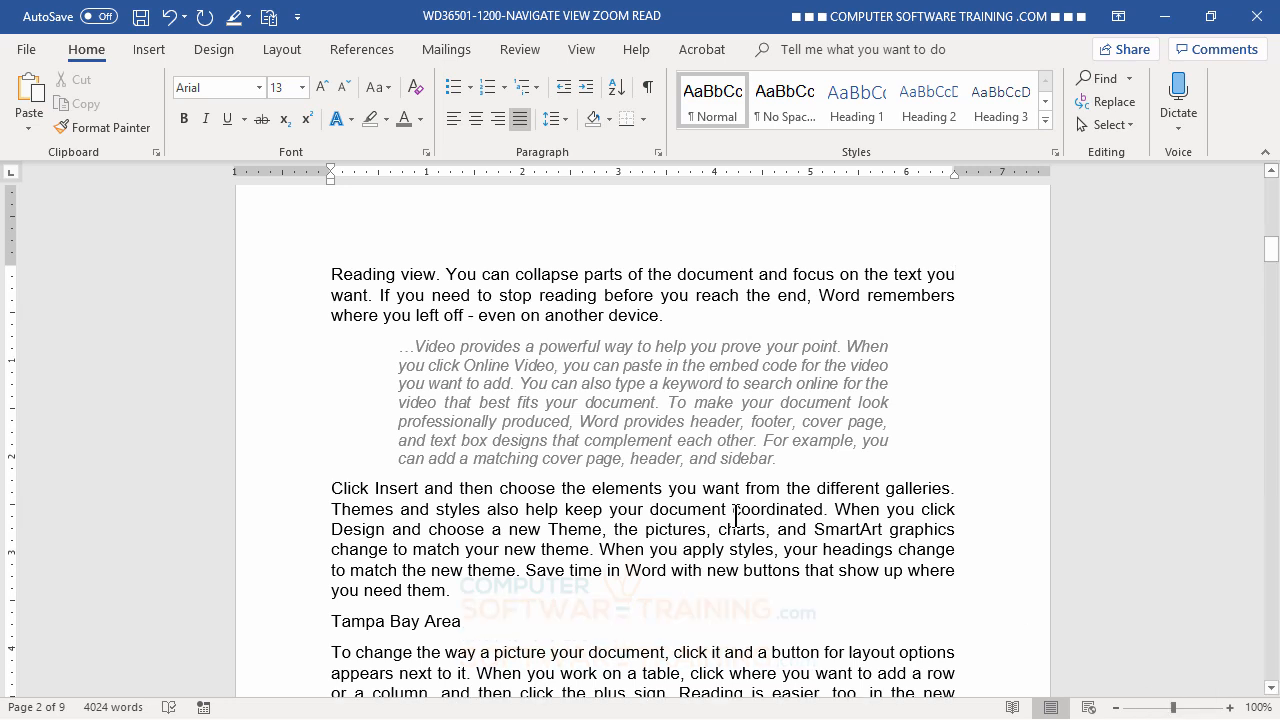
scroll(704, 492, up, 1)
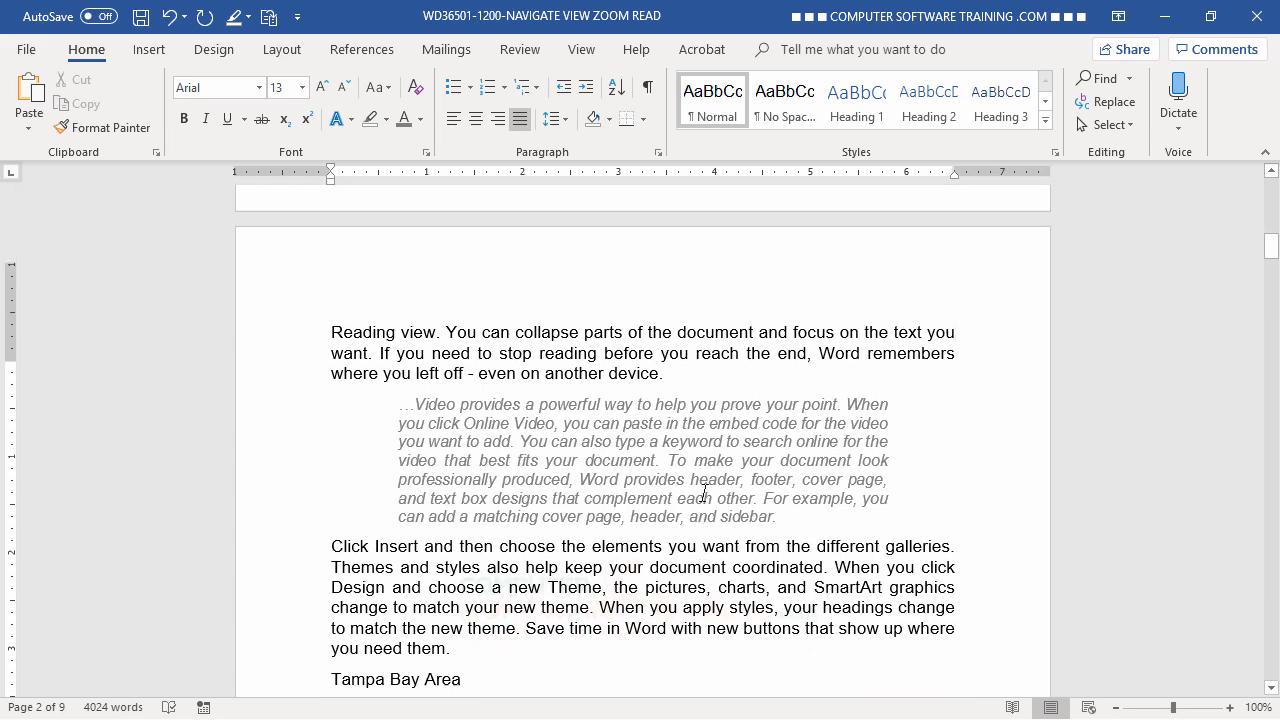
scroll(704, 492, up, 10)
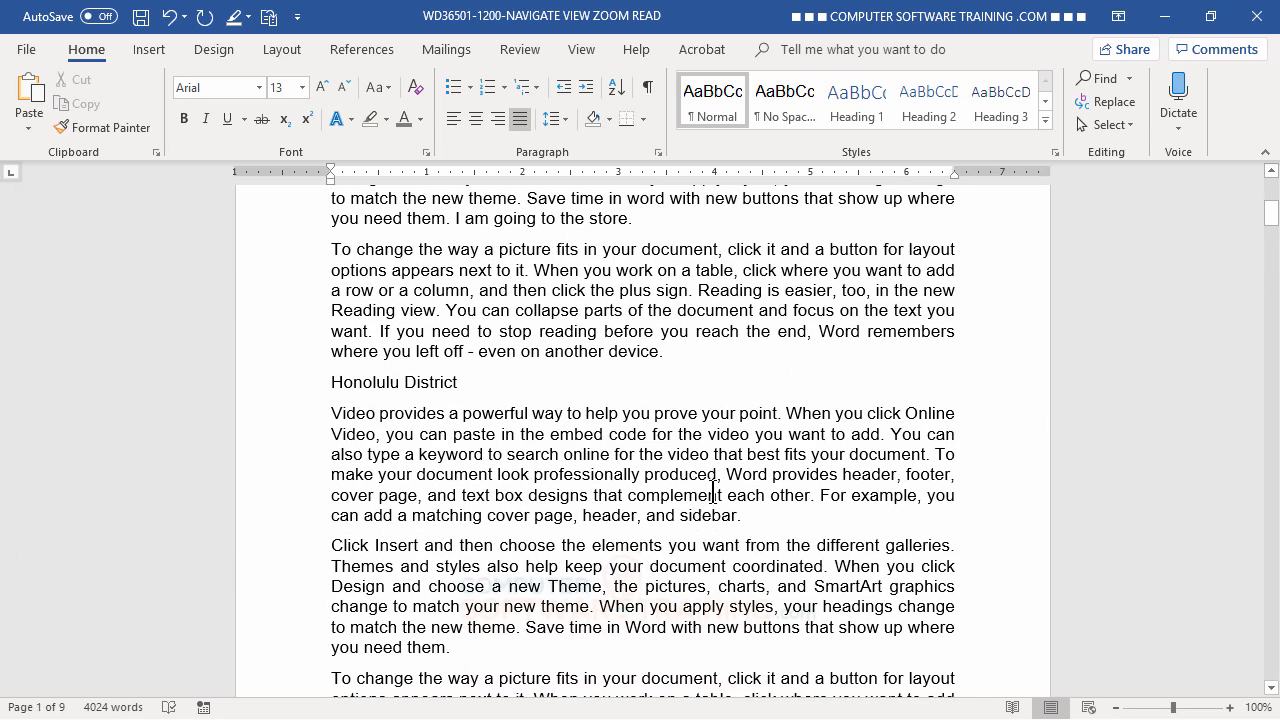
scroll(713, 492, up, 10)
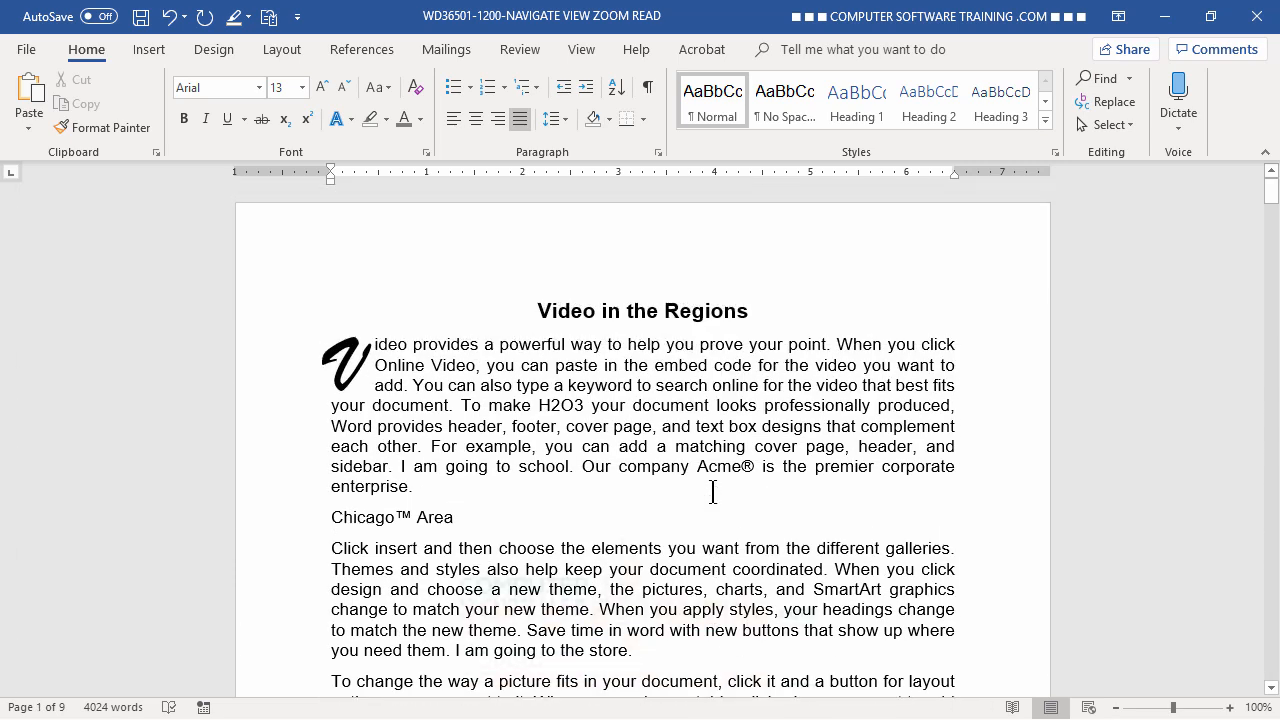
scroll(713, 492, down, 2)
scroll(713, 492, up, 1)
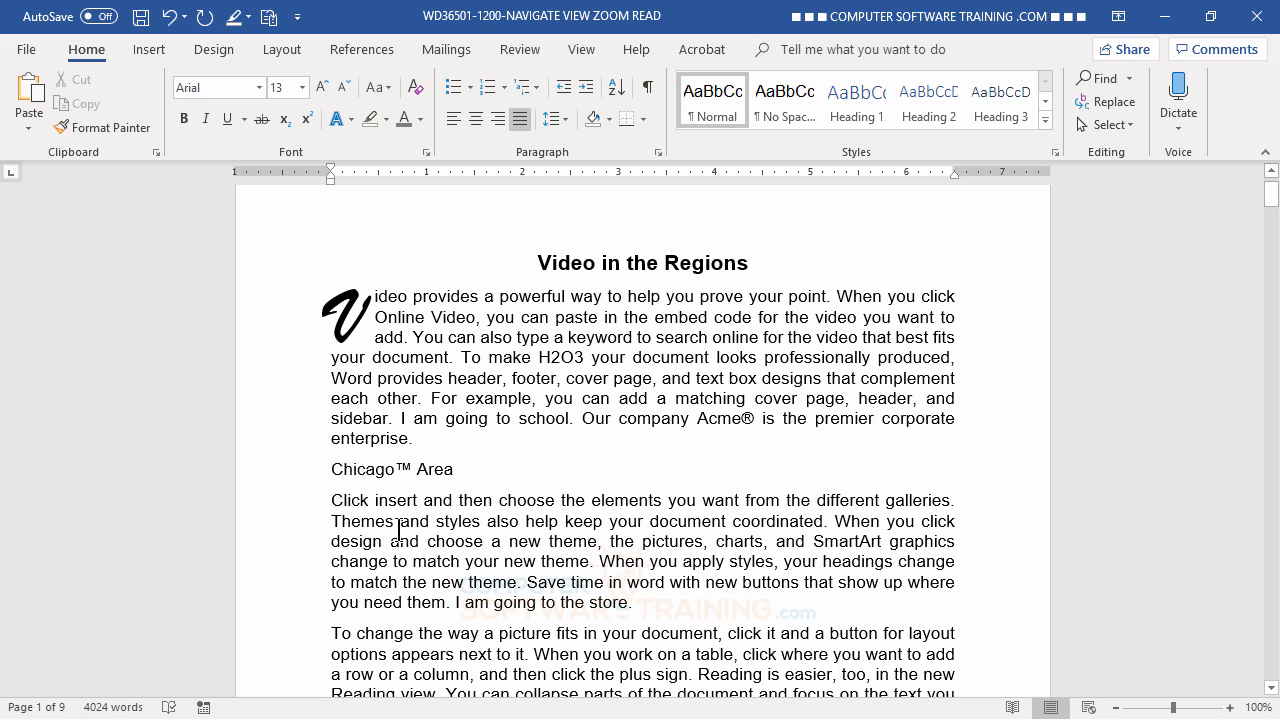
click(575, 525)
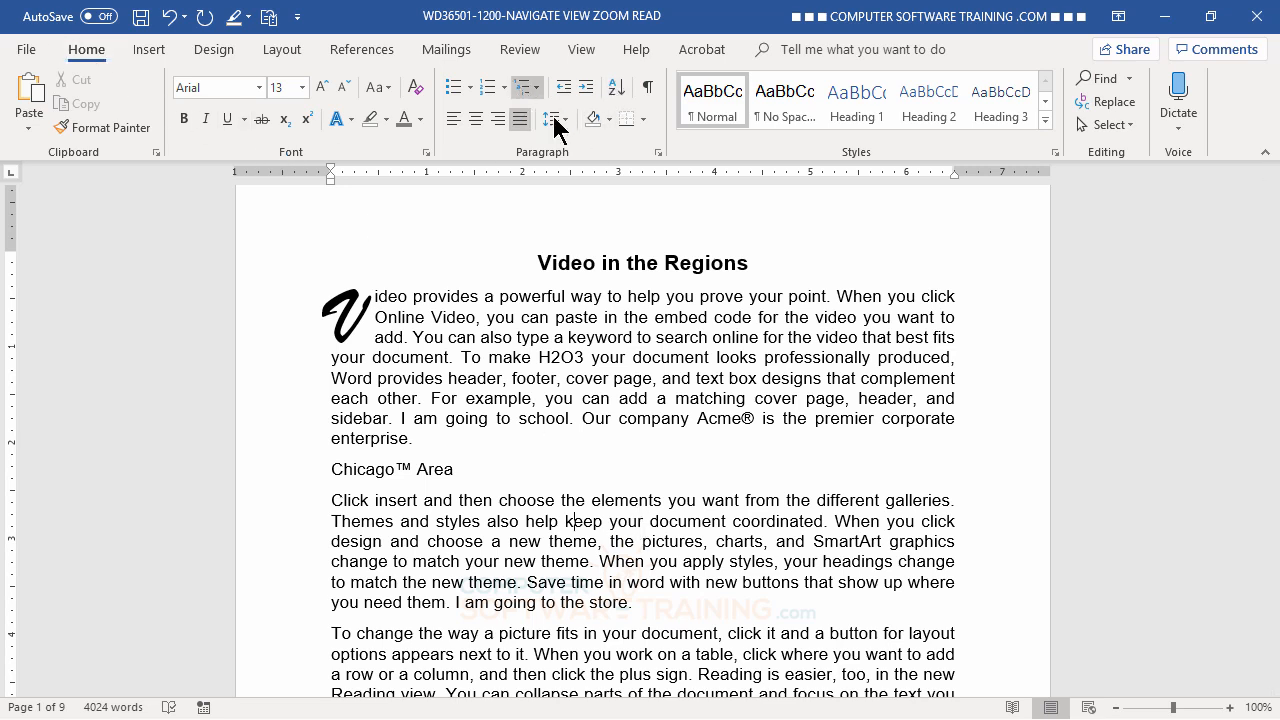
click(657, 153)
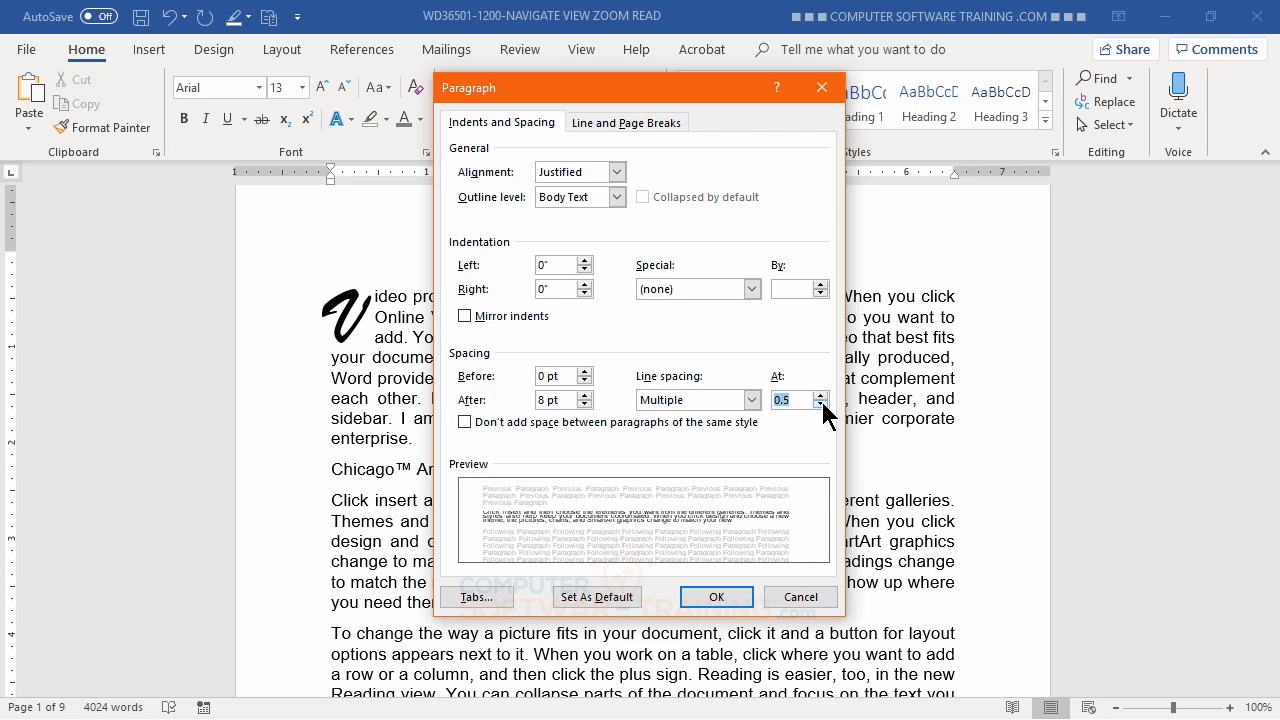
text(1)
double_click(784, 402)
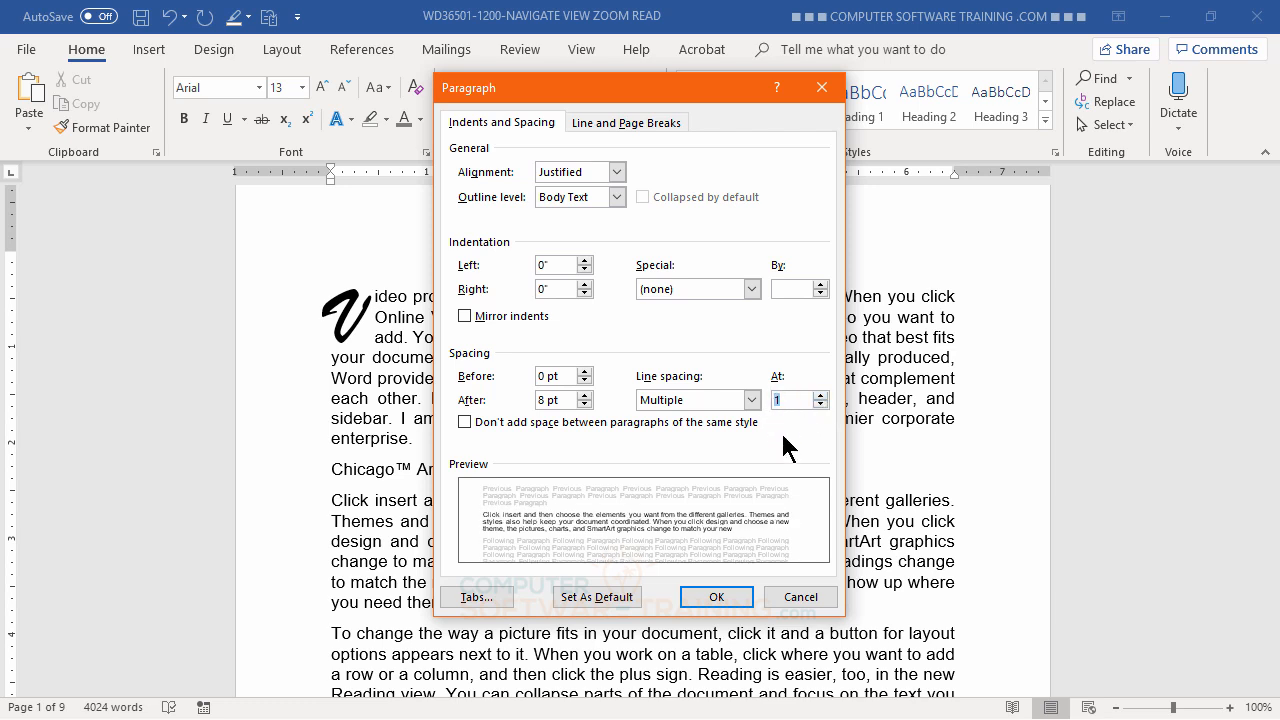
click(716, 598)
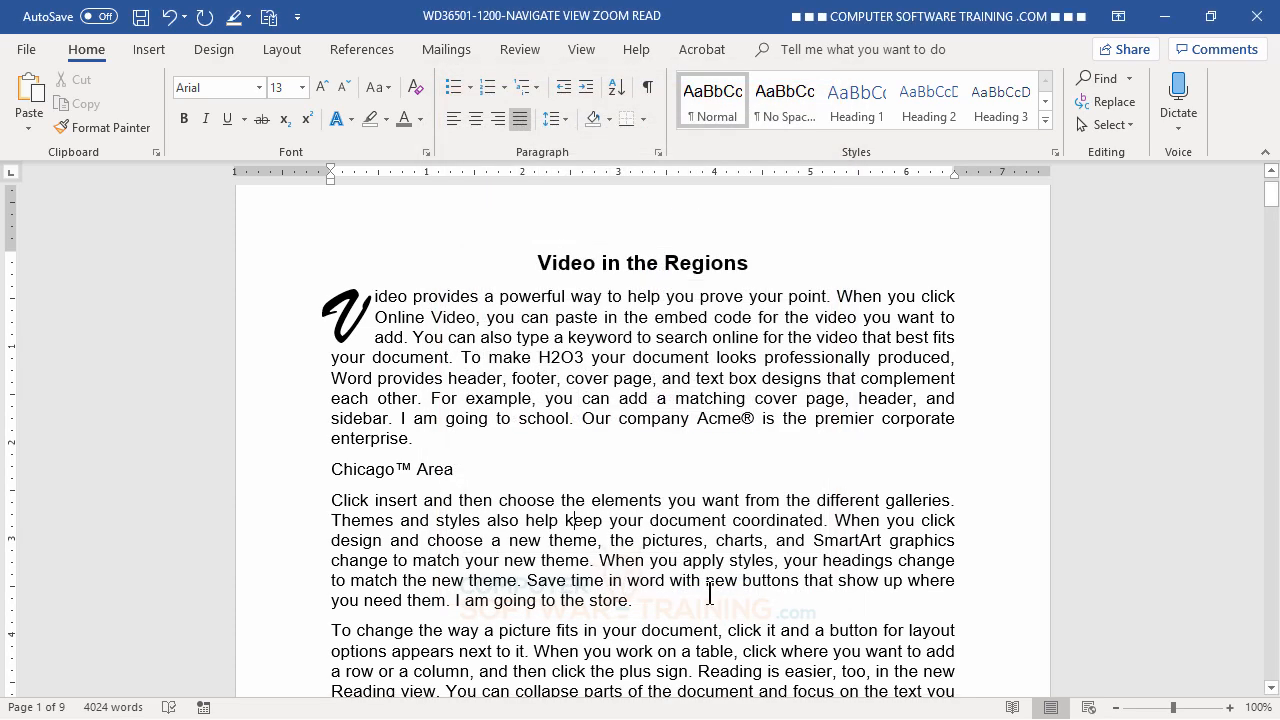
click(172, 20)
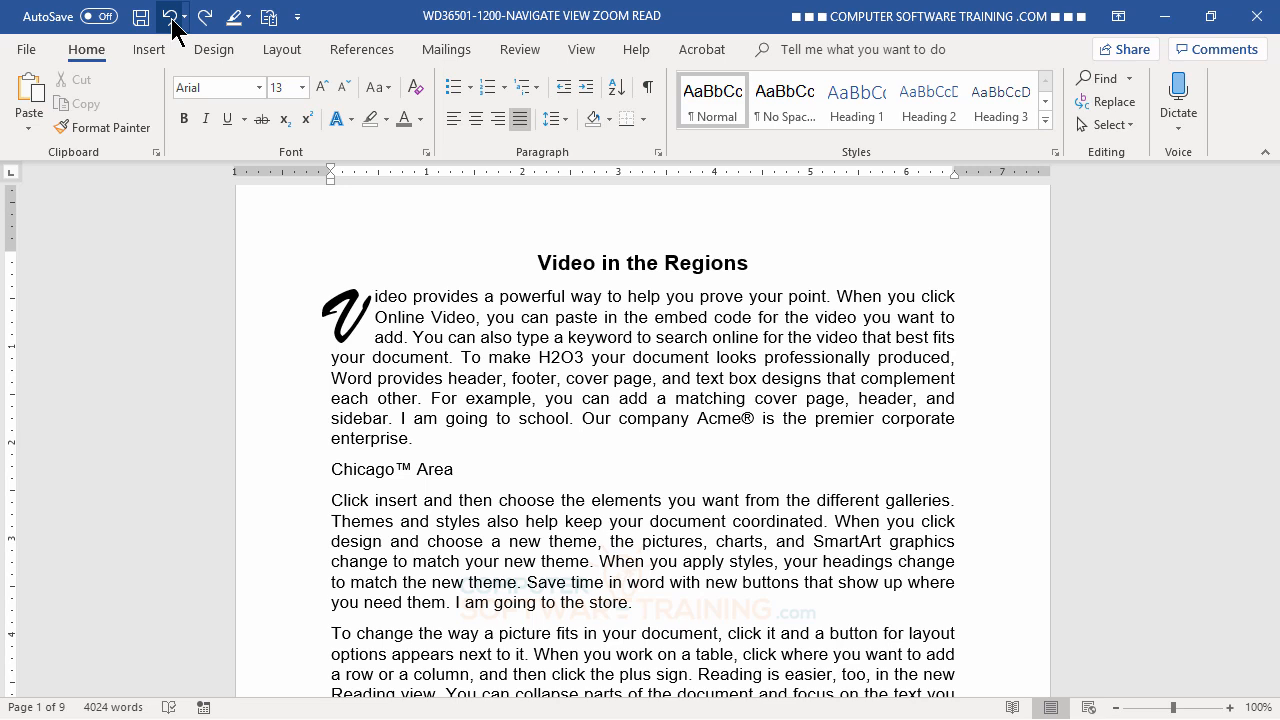
Redo the line spacing change on the paragraph under the "Chicago™ Area" heading and try a multiple spacing of 0.5.
click(205, 21)
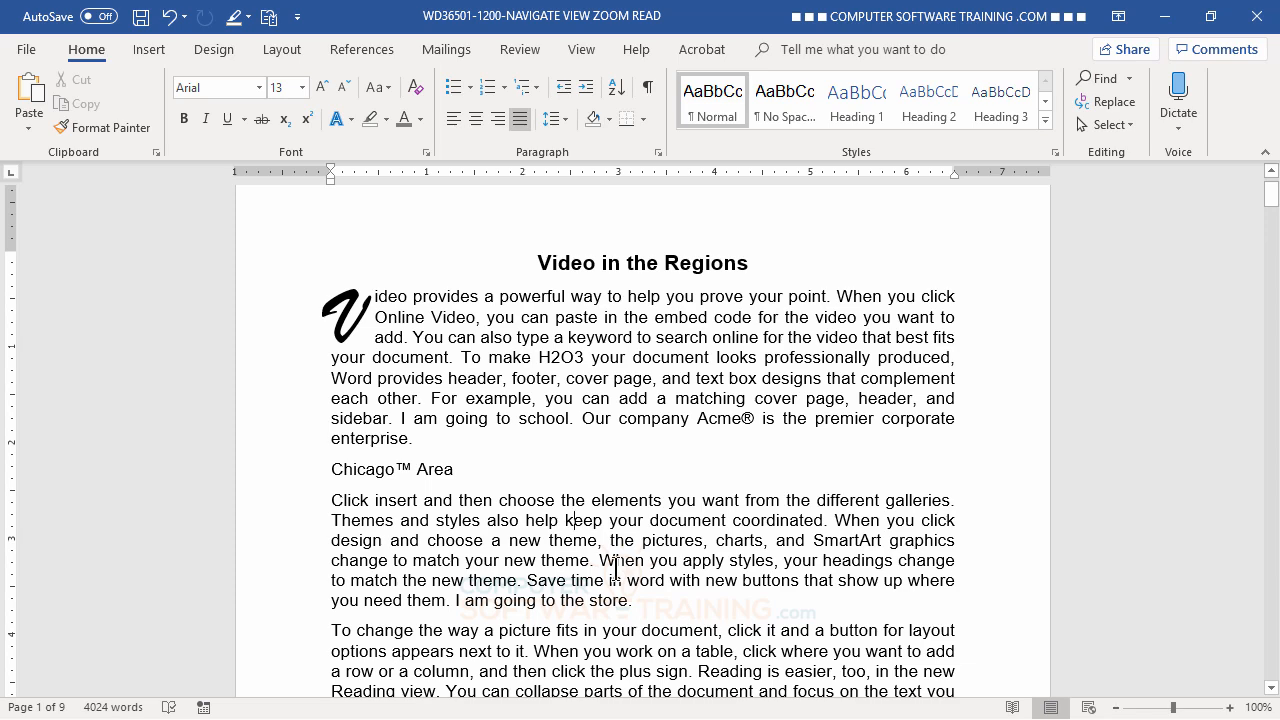
click(658, 152)
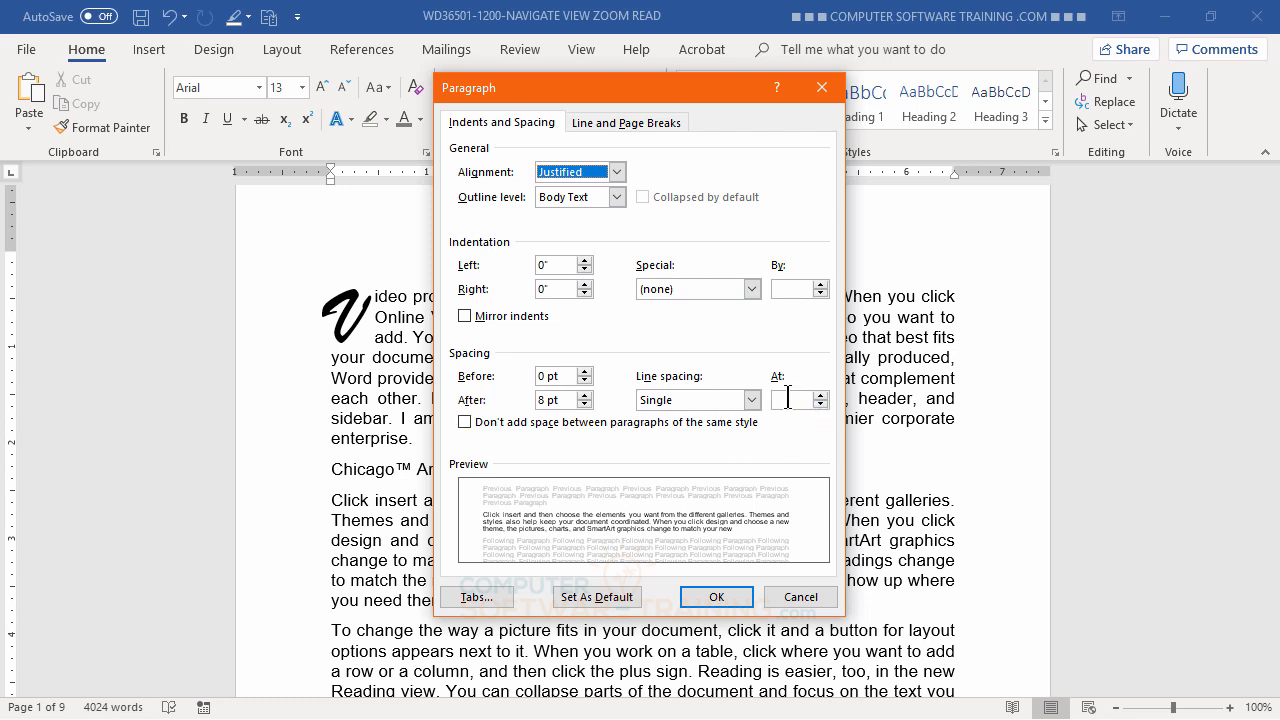
click(785, 399)
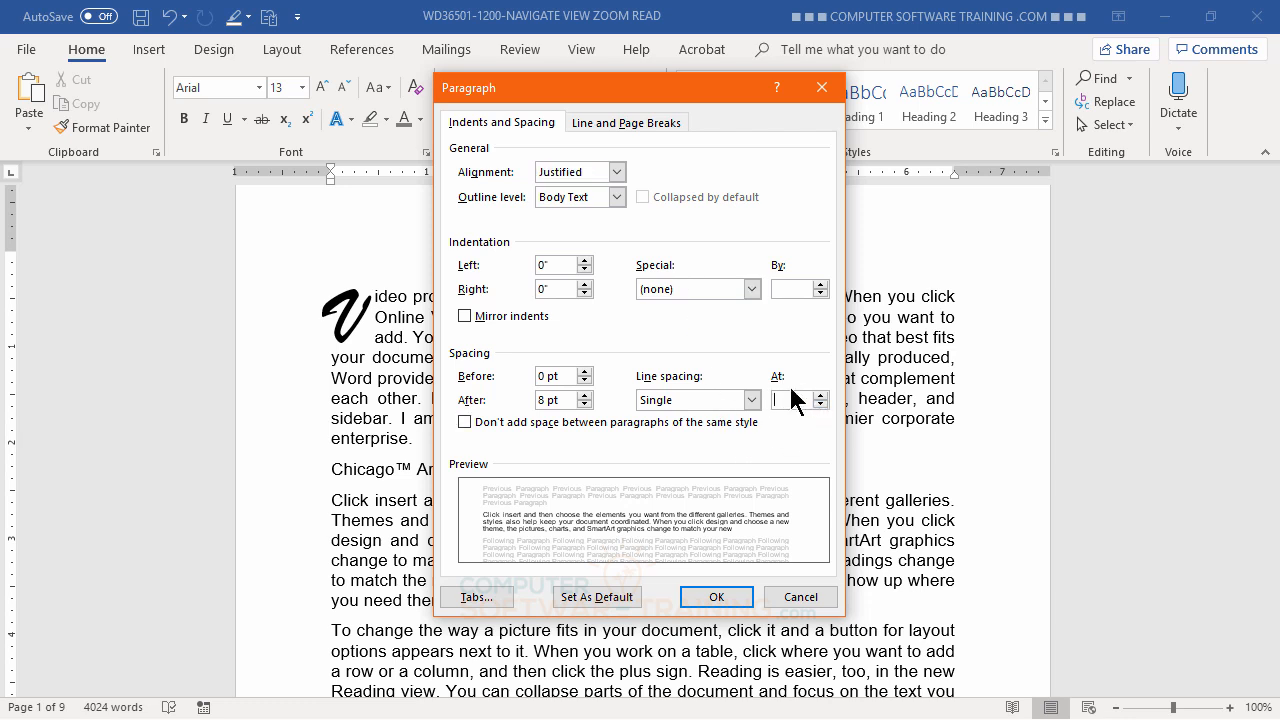
click(820, 404)
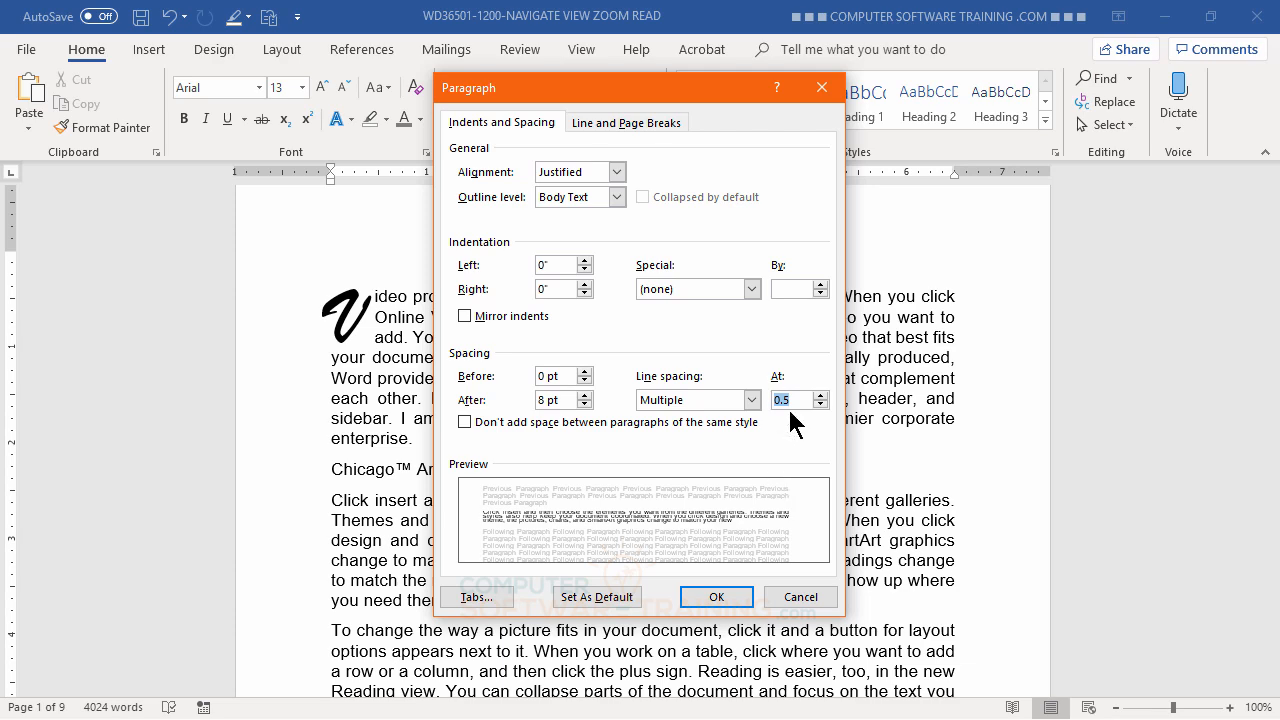
click(721, 597)
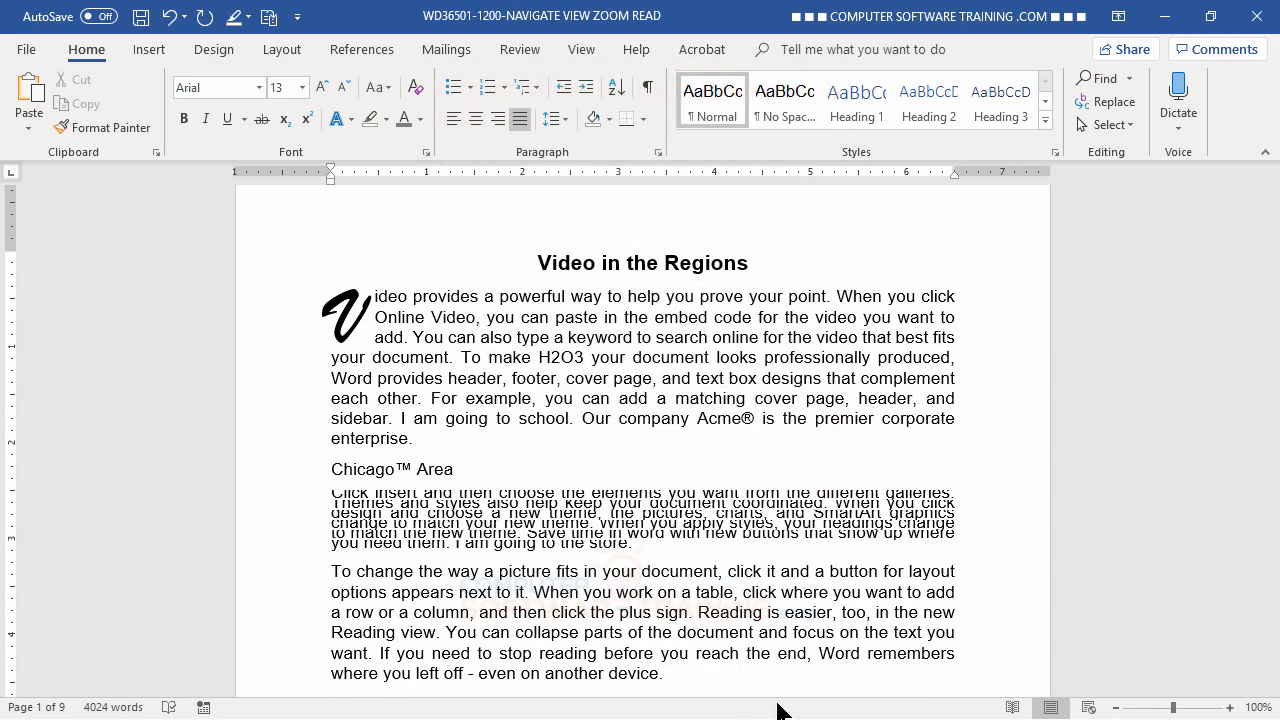
Set the line spacing of the paragraph under the "Chicago™ Area" heading to Multiple at 0.9.
click(658, 153)
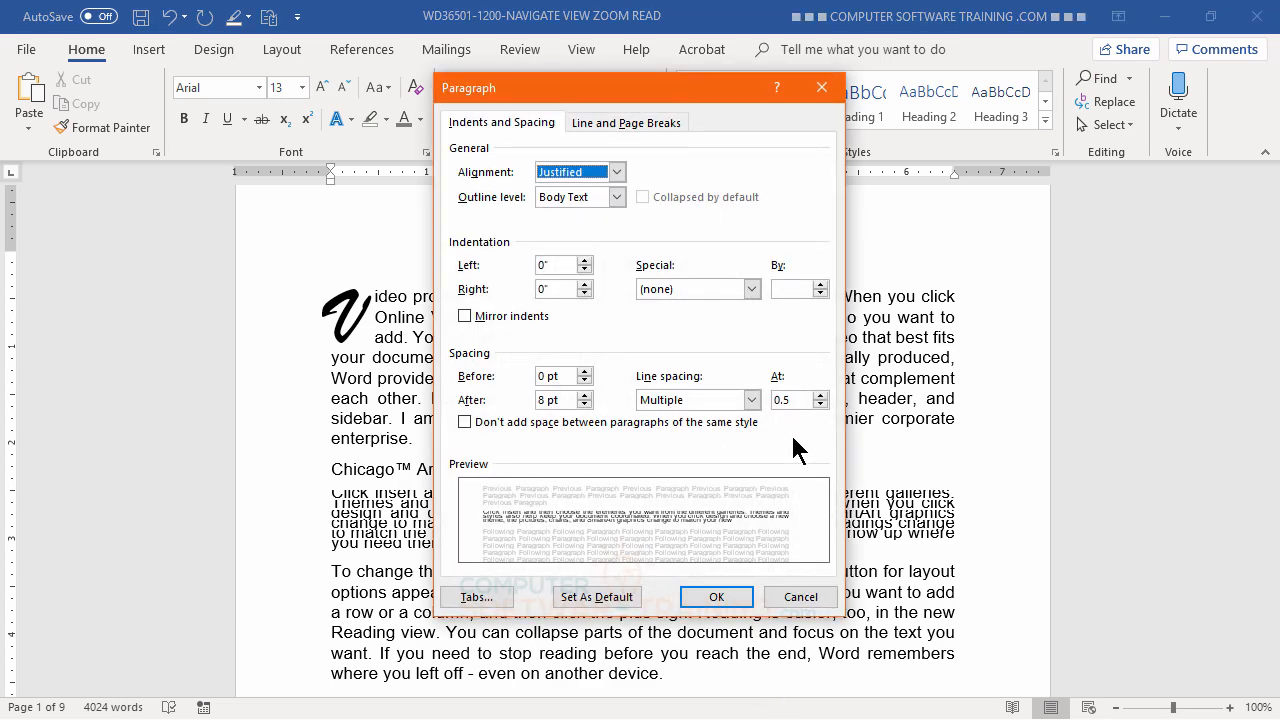
drag(794, 399, 766, 404)
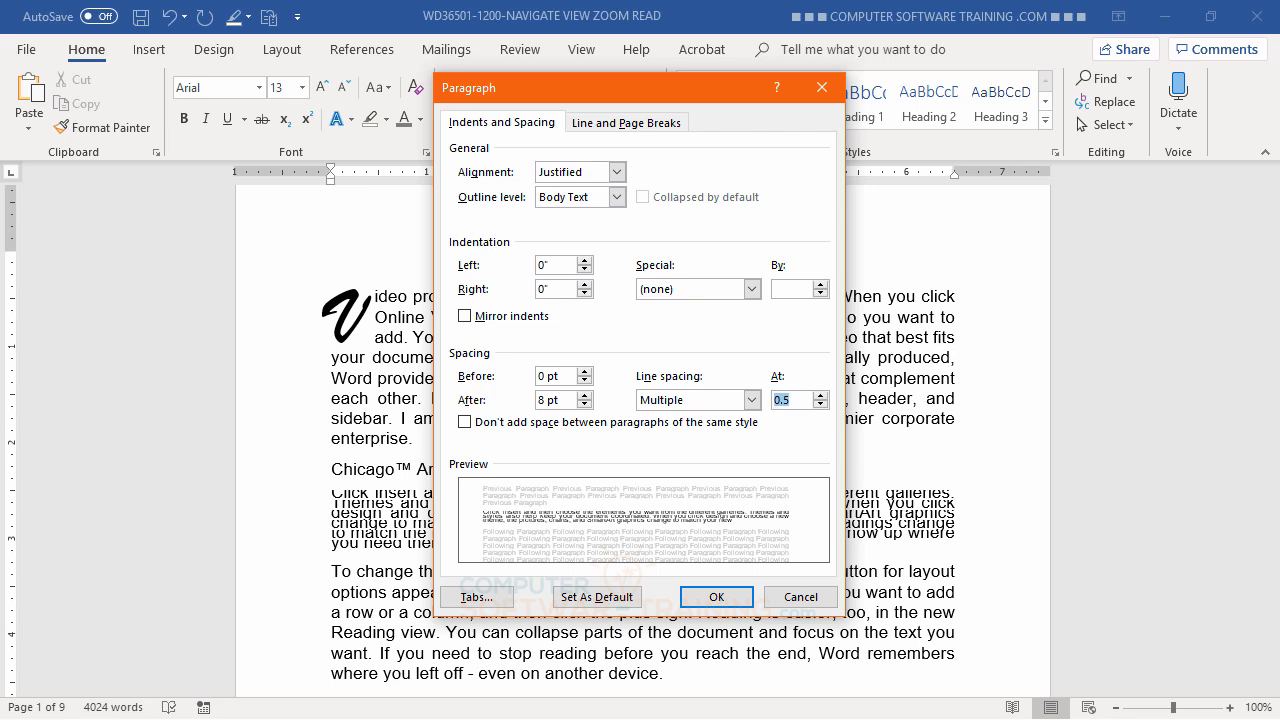
key(Escape)
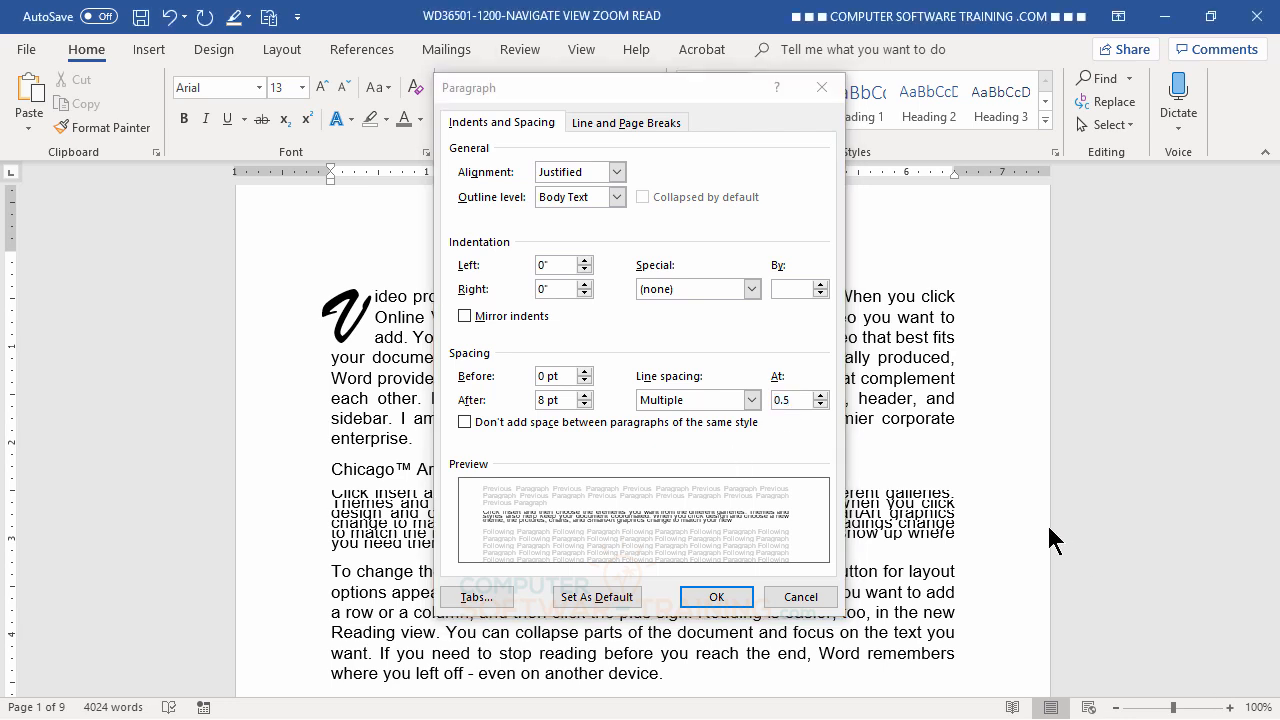
click(690, 86)
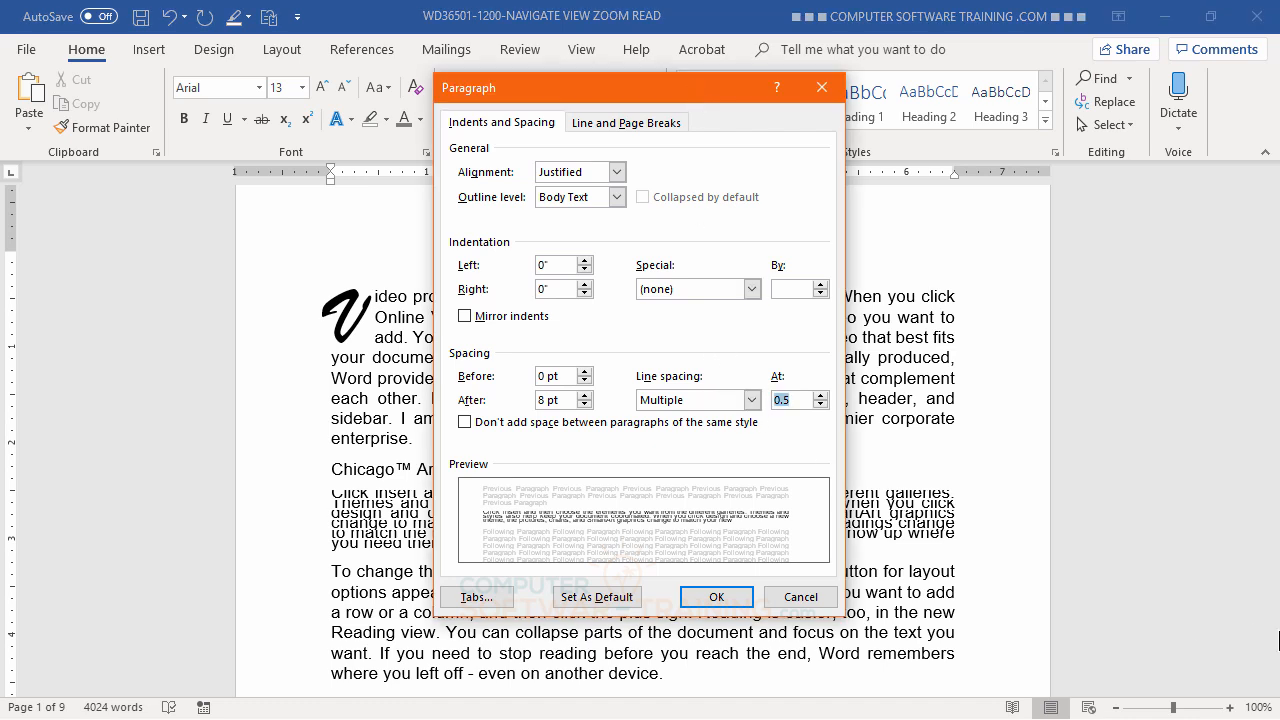
text(.9)
click(726, 598)
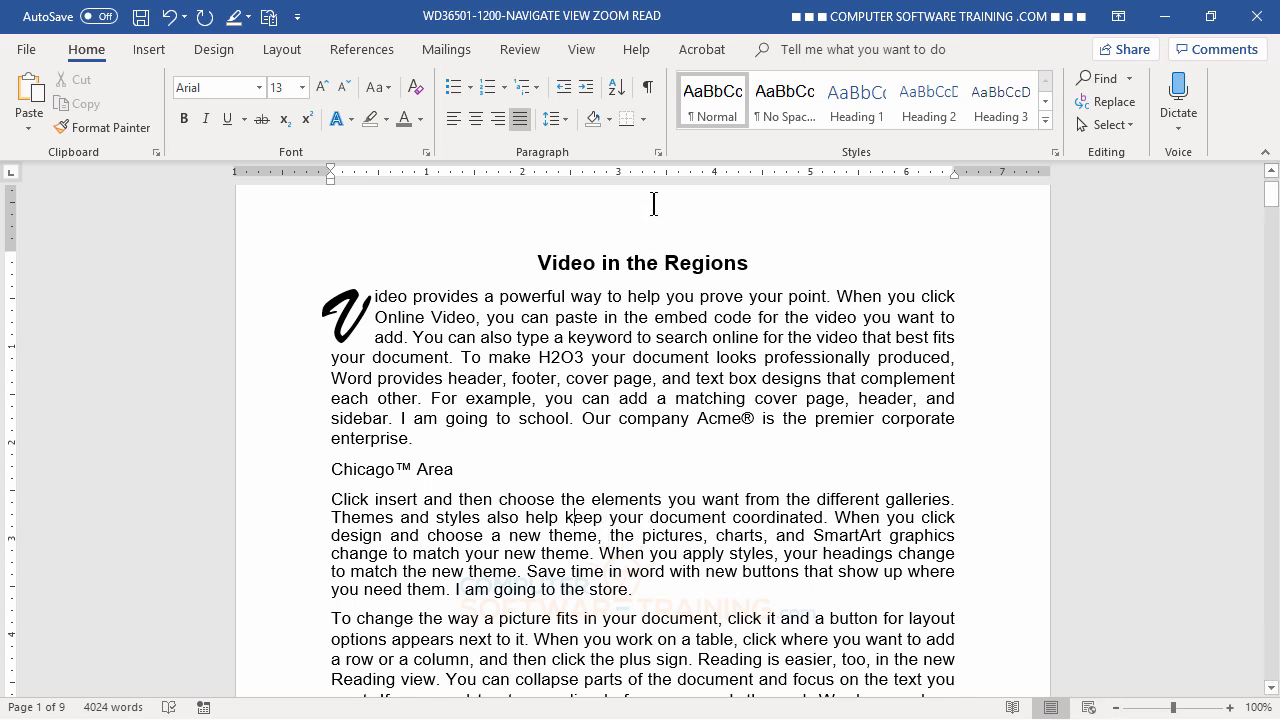
Try making the paragraph's 0.9 spacing settings the default for this document only, and undo that change.
click(658, 152)
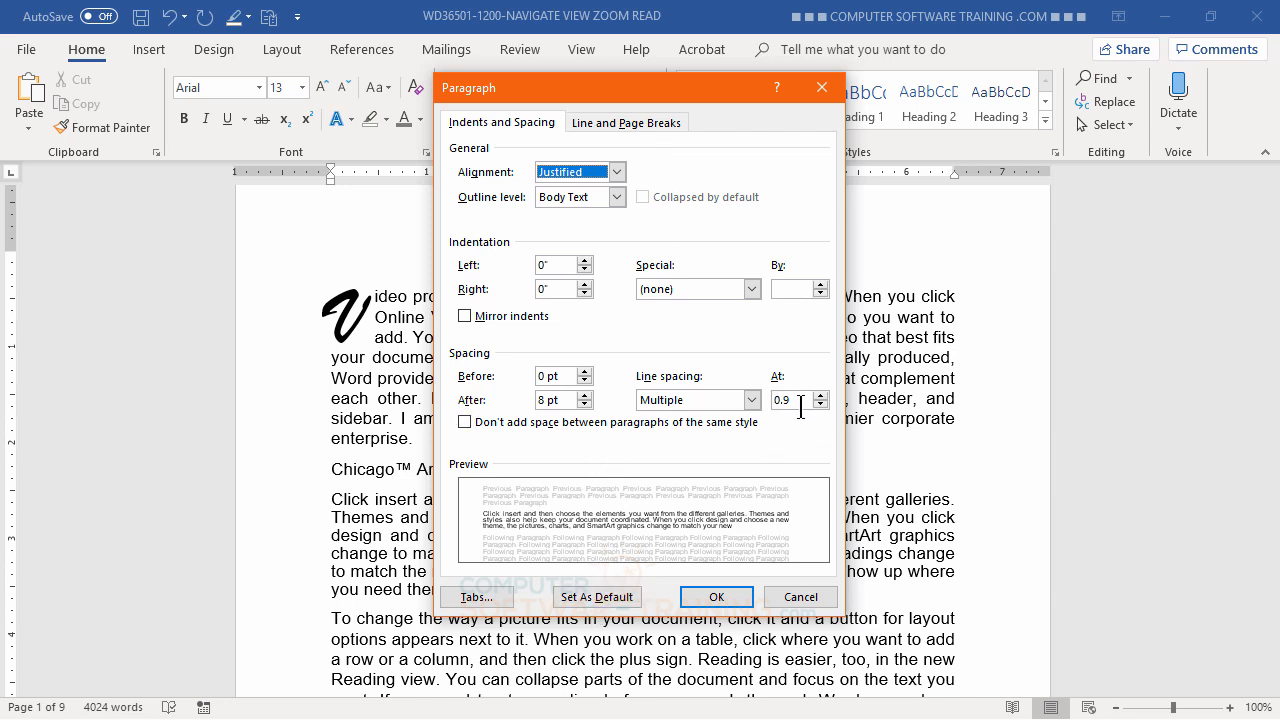
click(601, 608)
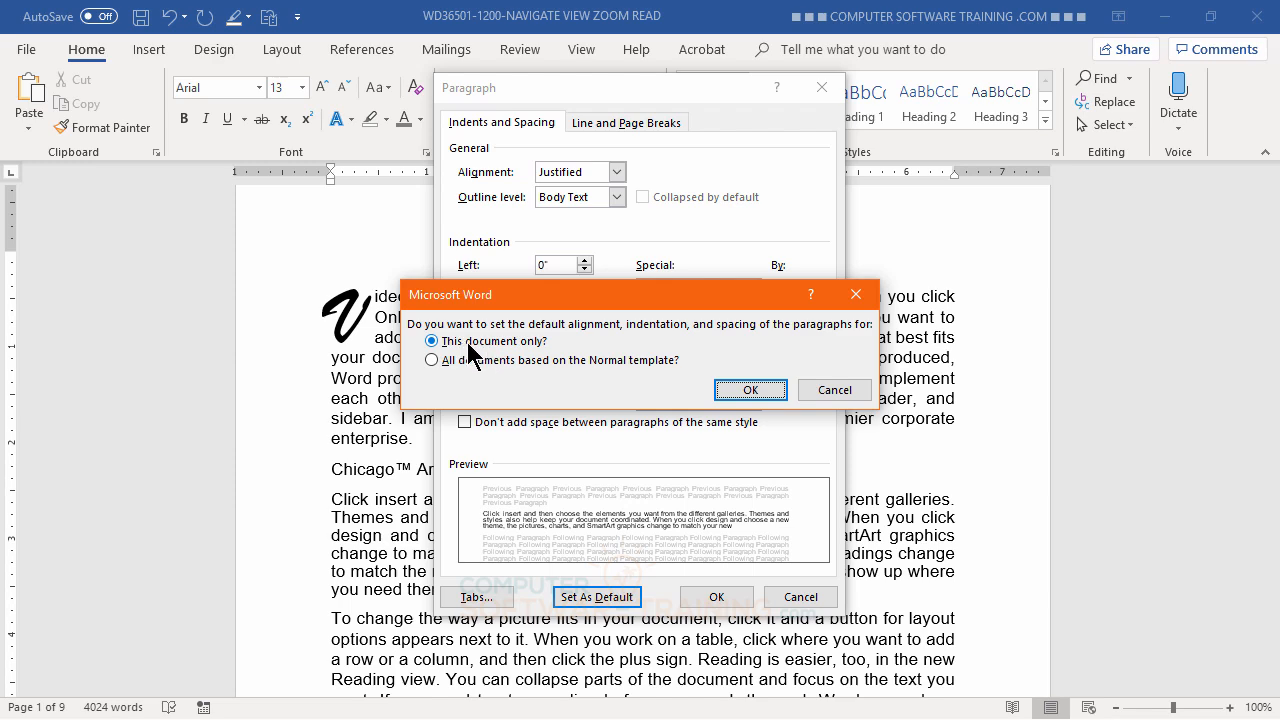
click(750, 390)
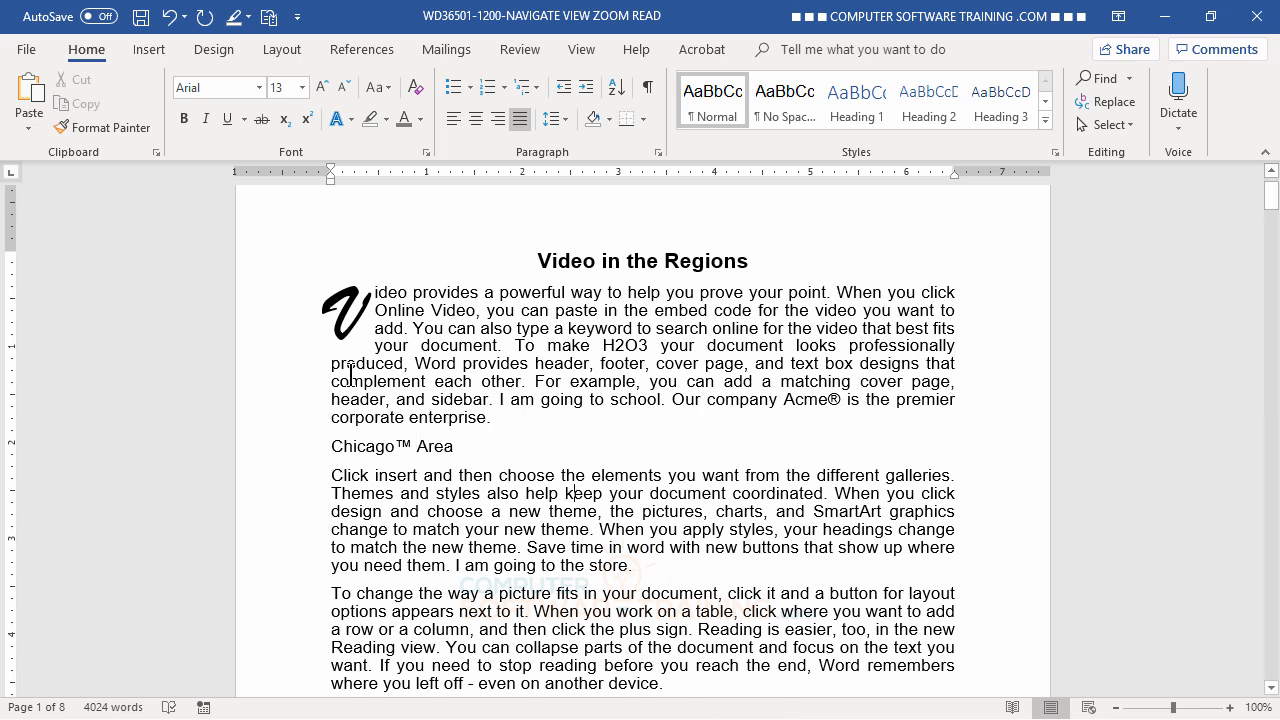
click(172, 22)
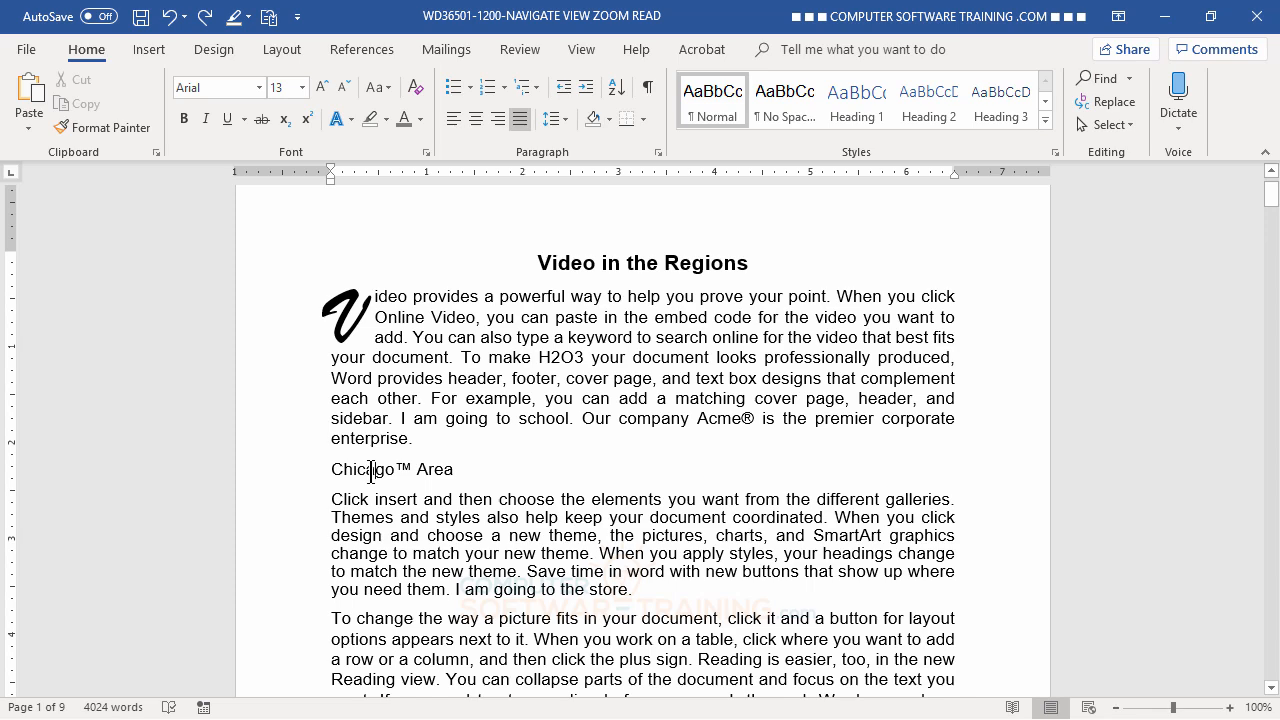
Check the spacing values of the "Chicago™ Area" heading in the paragraph settings without changing them.
click(658, 151)
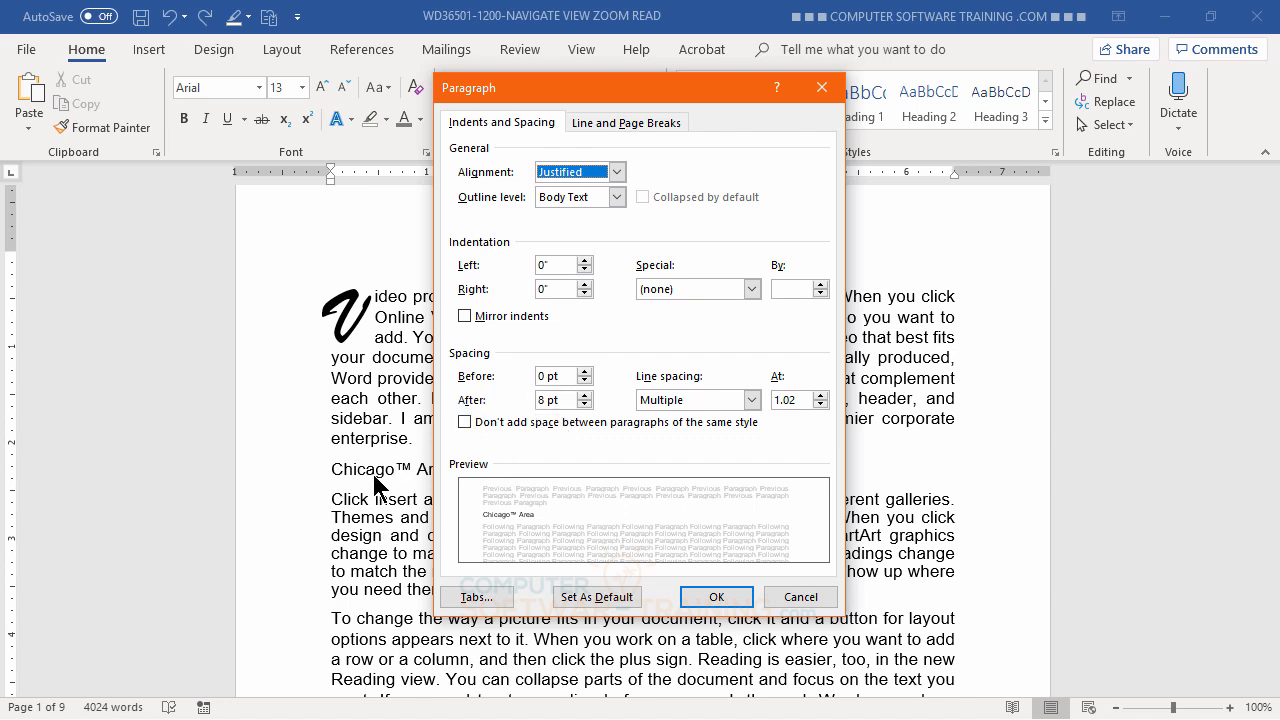
click(803, 598)
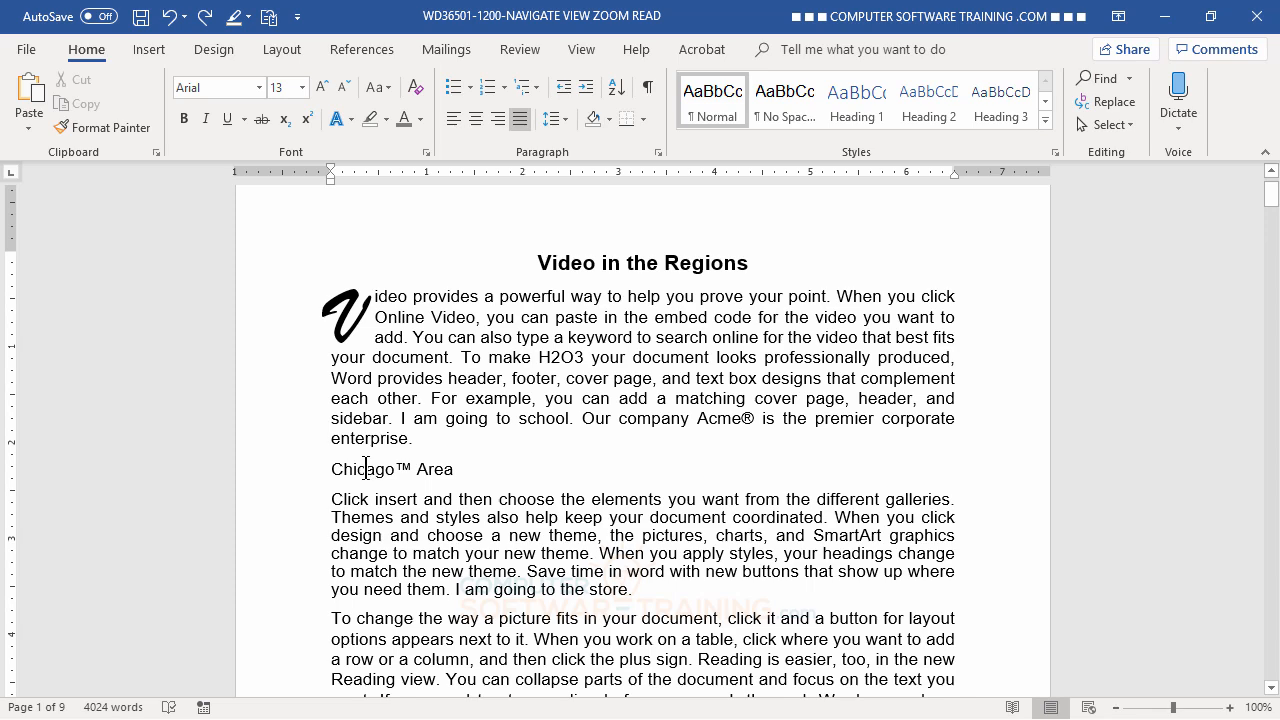
click(658, 153)
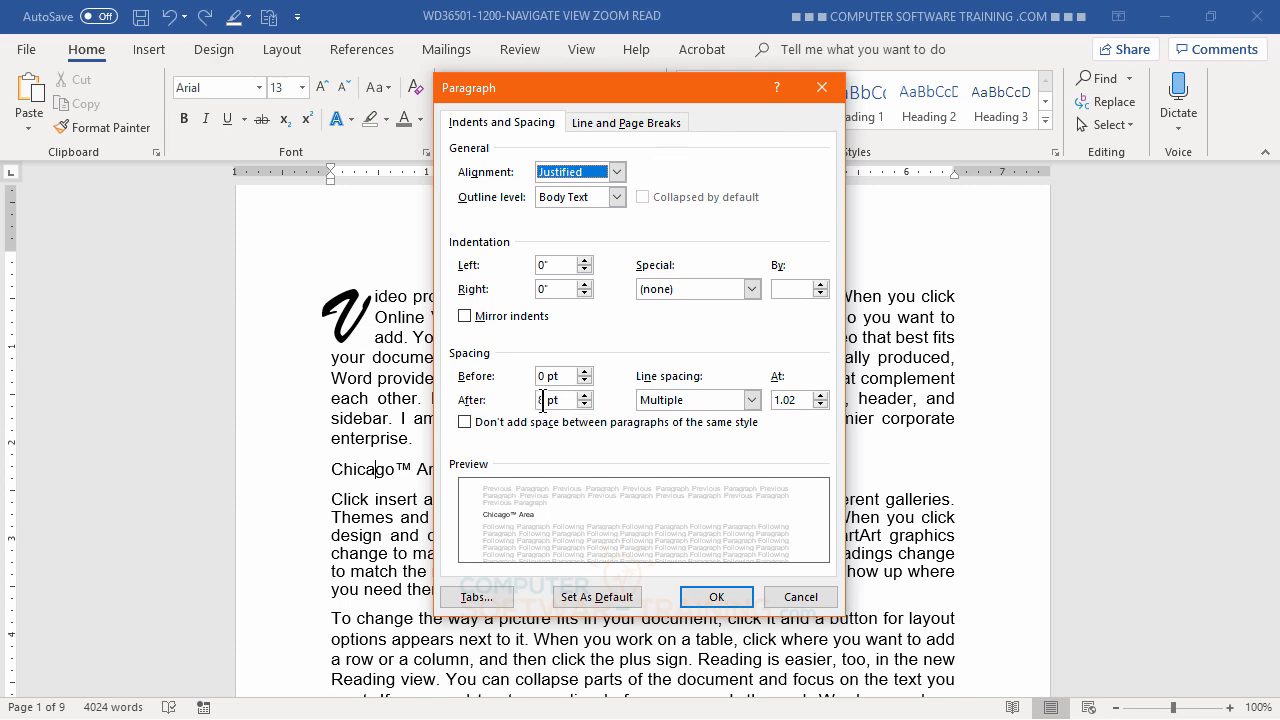
click(786, 597)
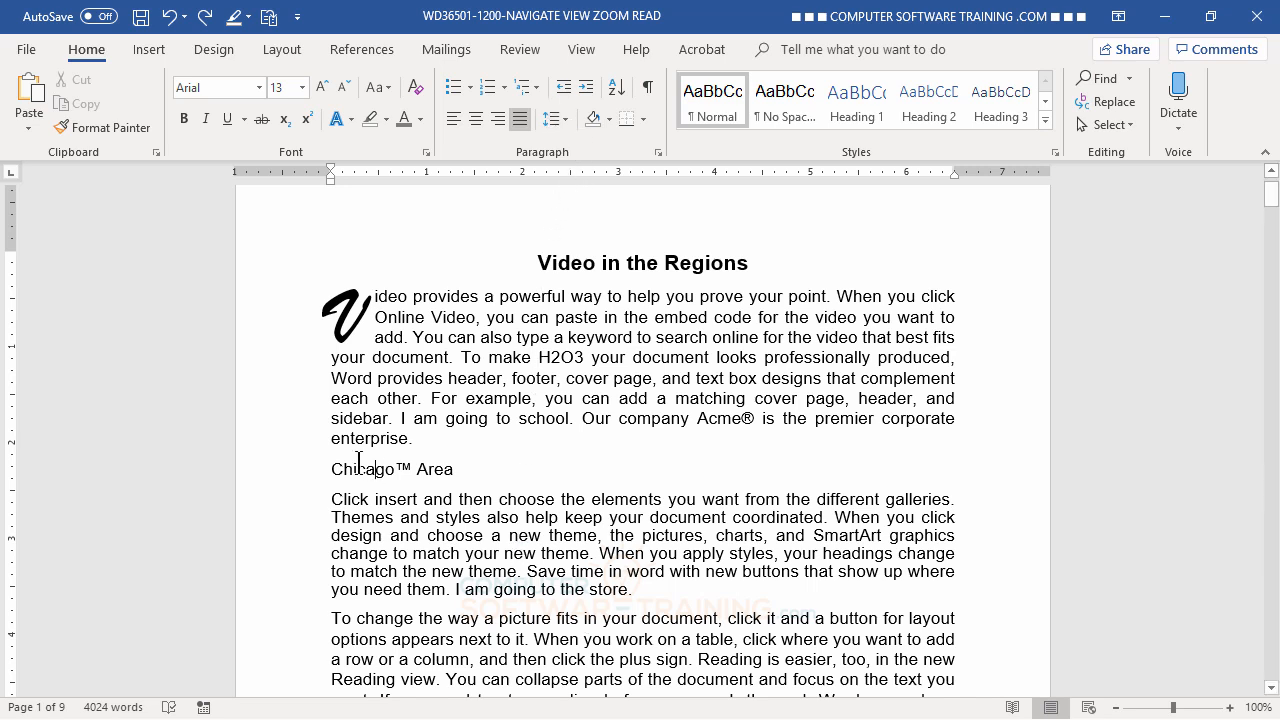
Remove the space after the "Chicago™ Area" heading and give the heading a bottom border.
click(566, 119)
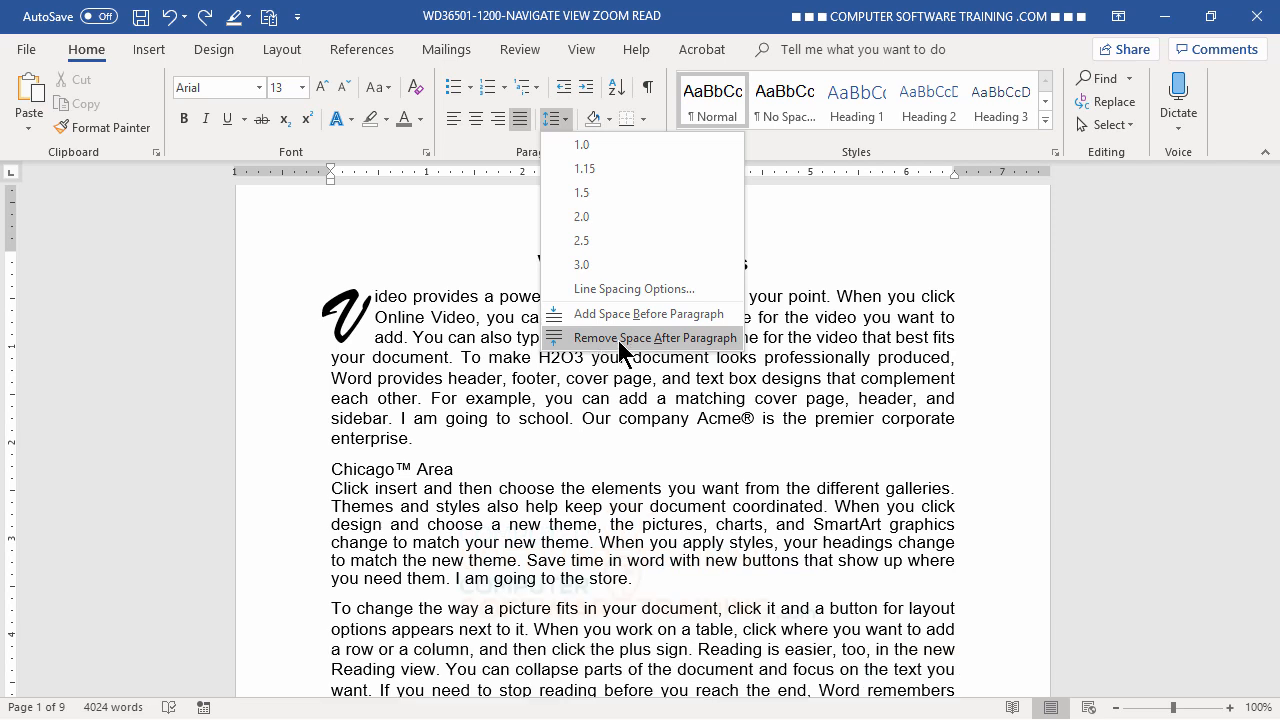
click(597, 345)
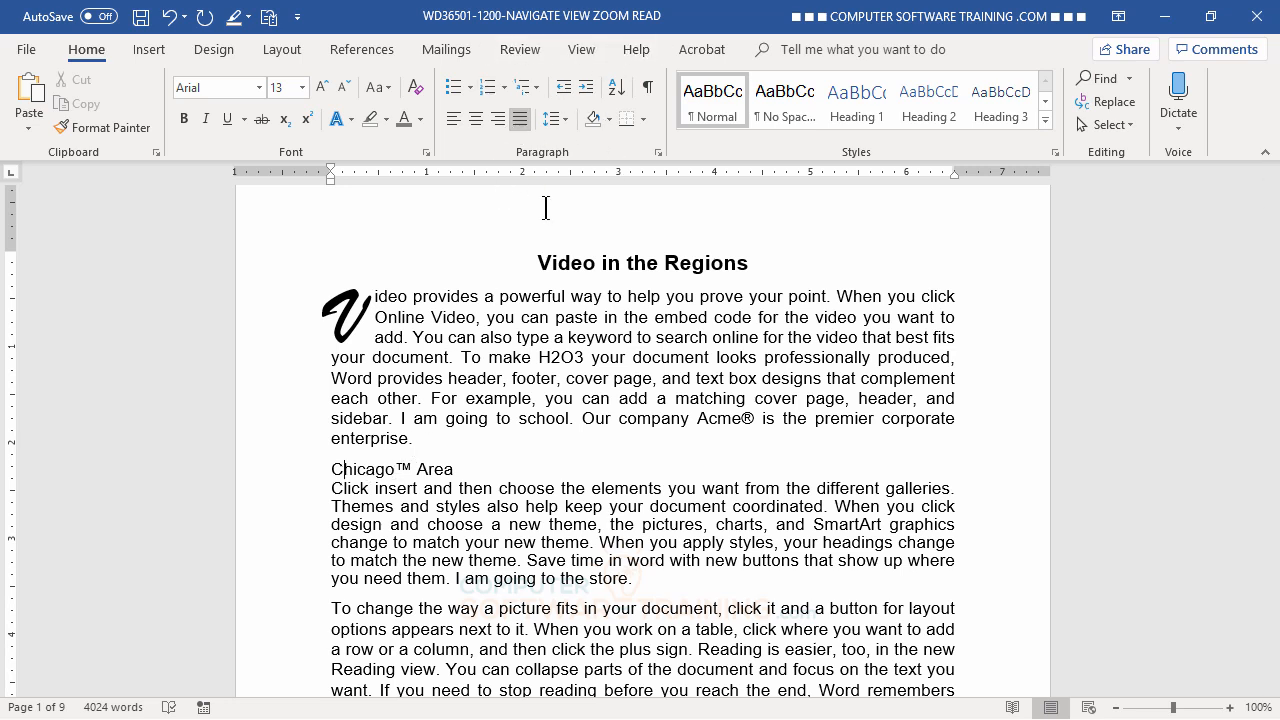
click(644, 124)
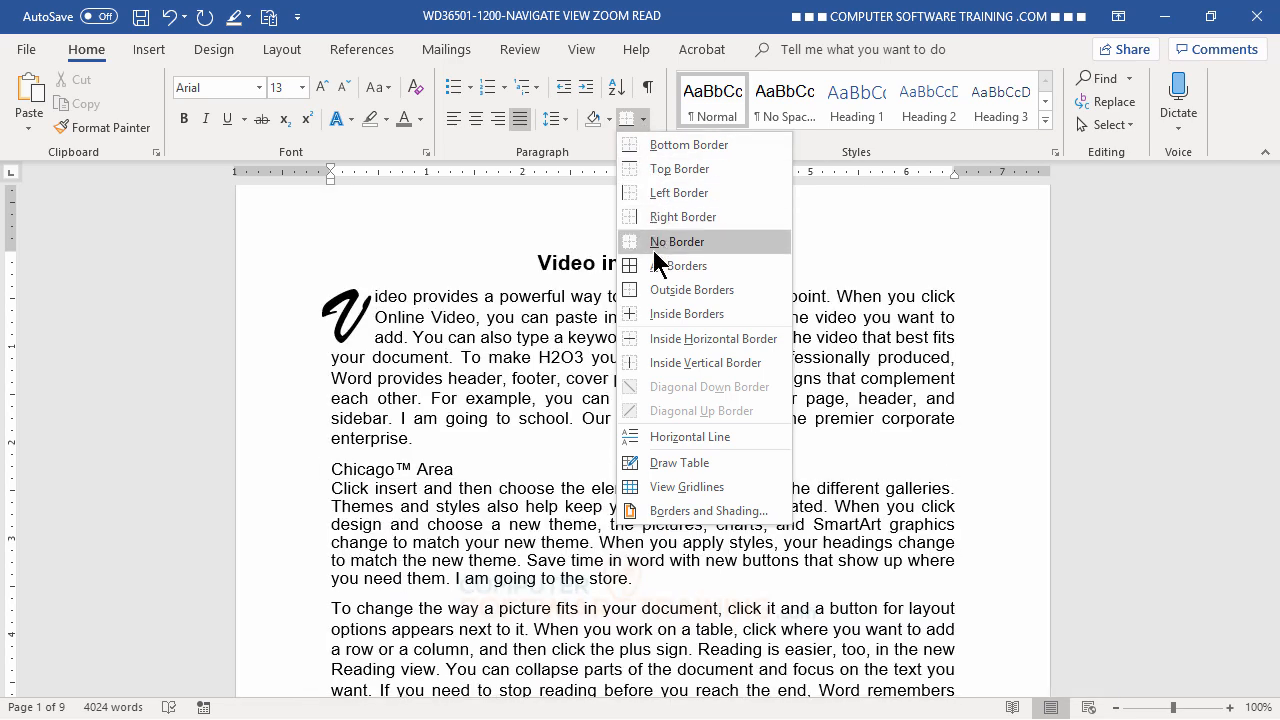
click(673, 148)
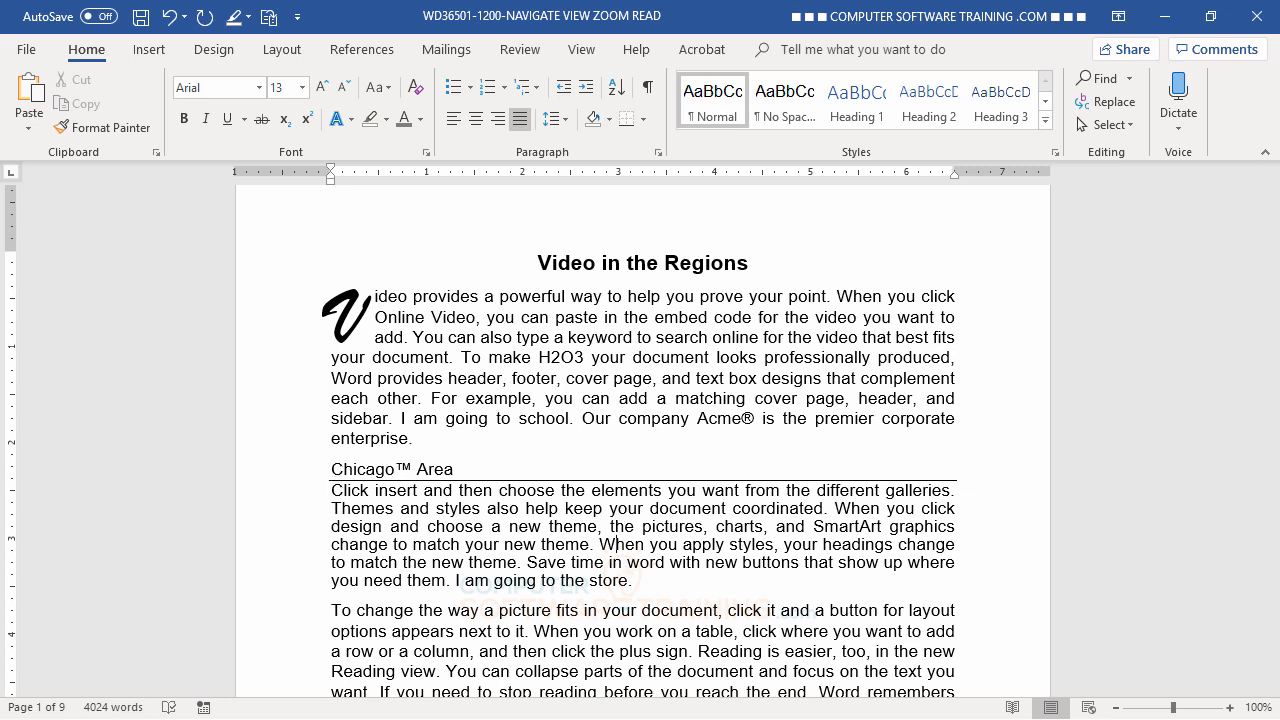
Set the spacing after the "Chicago™ Area" heading to 3 pt.
click(348, 468)
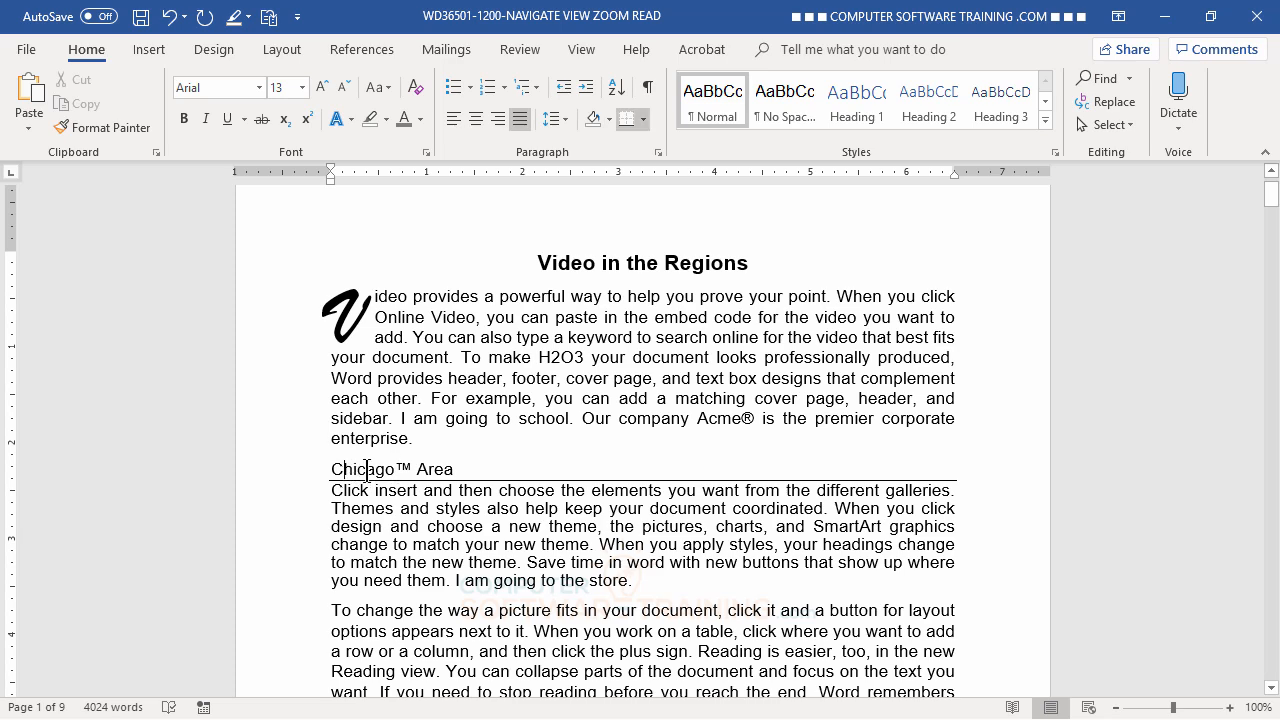
click(657, 153)
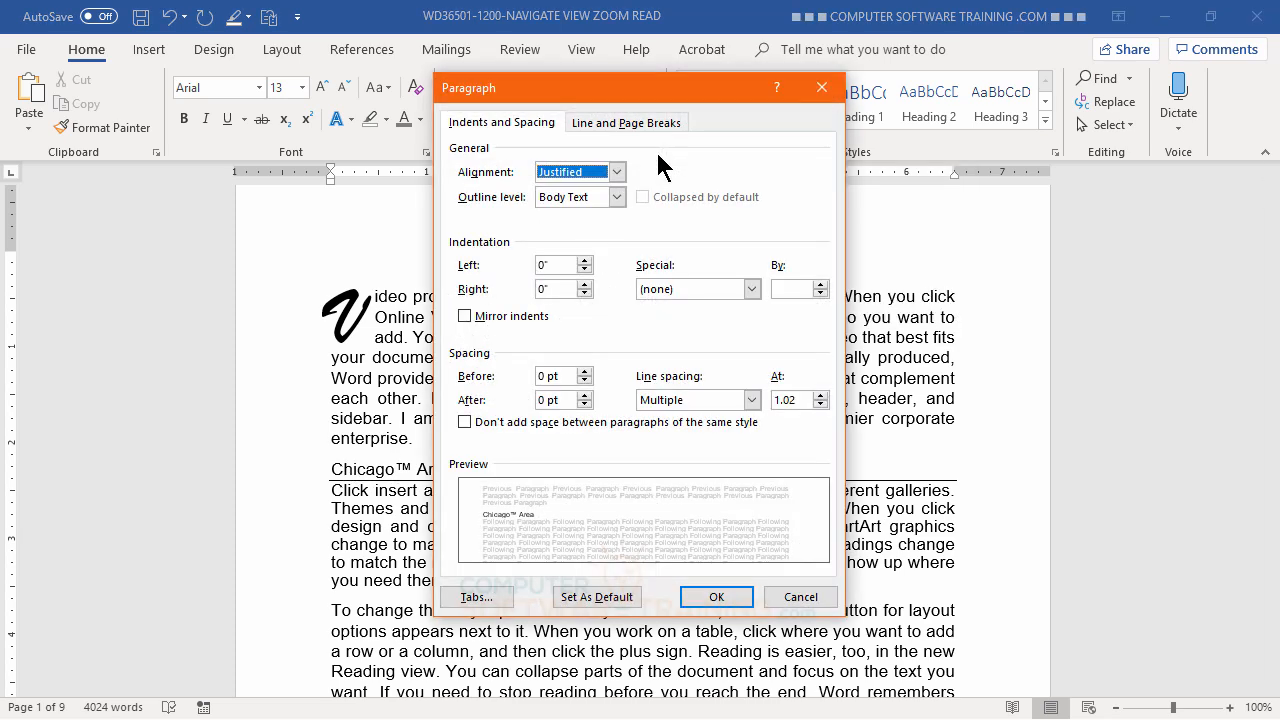
click(544, 398)
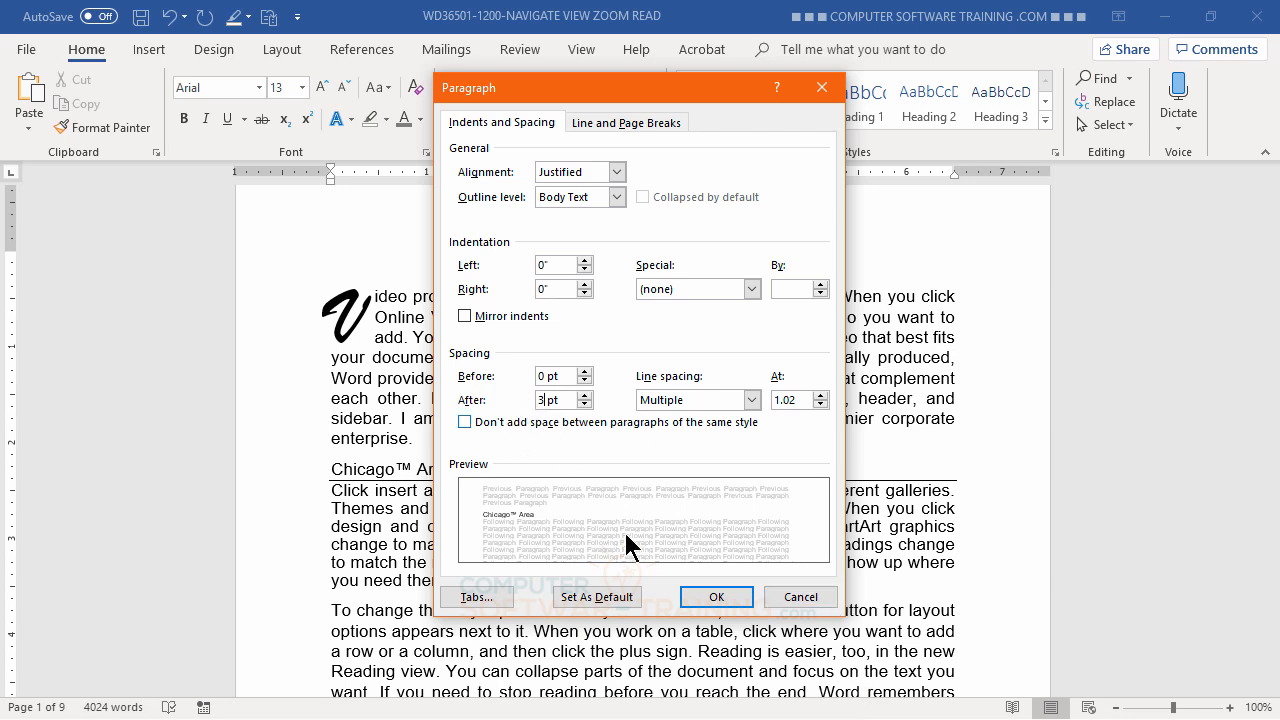
click(716, 598)
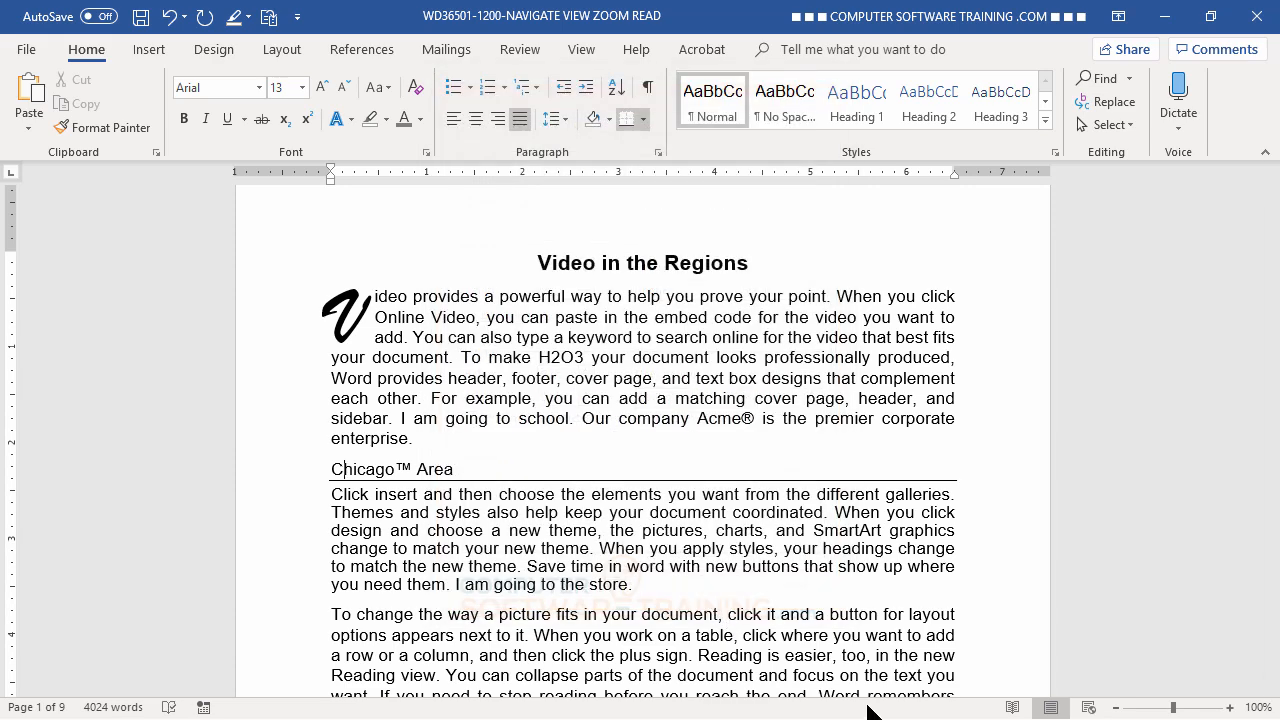
Set the spacing after the "Chicago™ Area" heading to 5 pt.
click(658, 152)
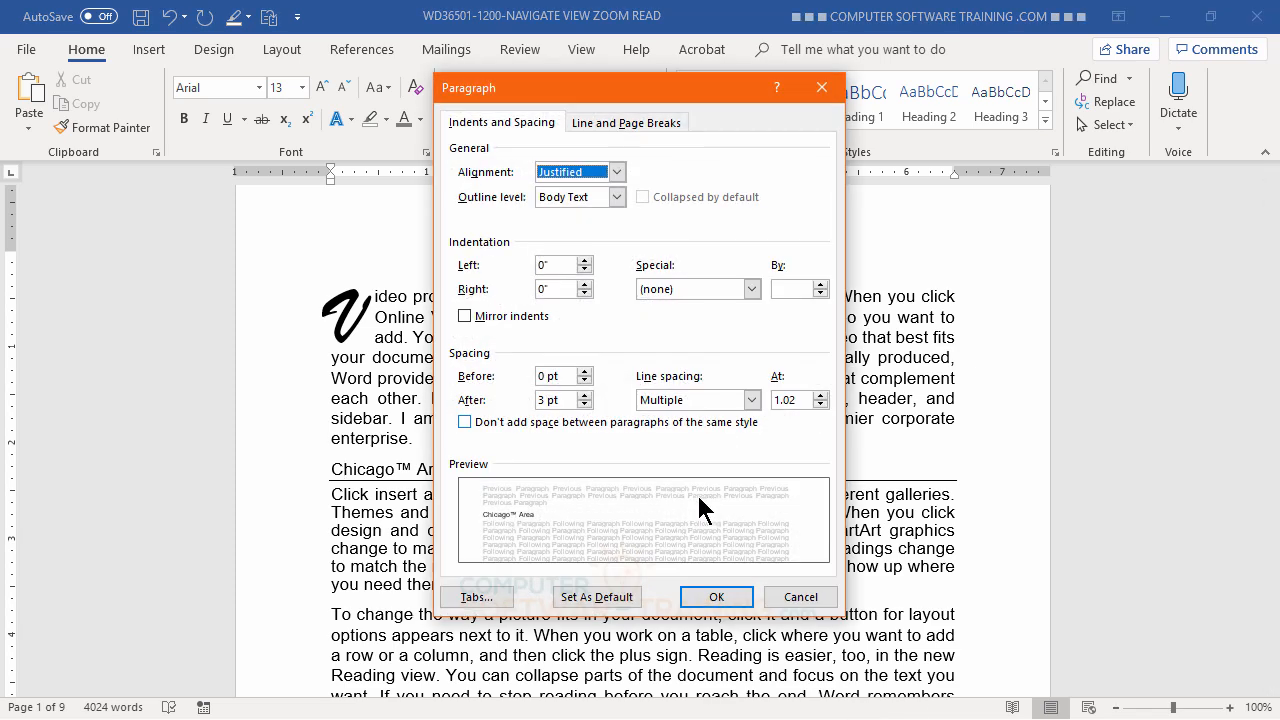
double_click(541, 400)
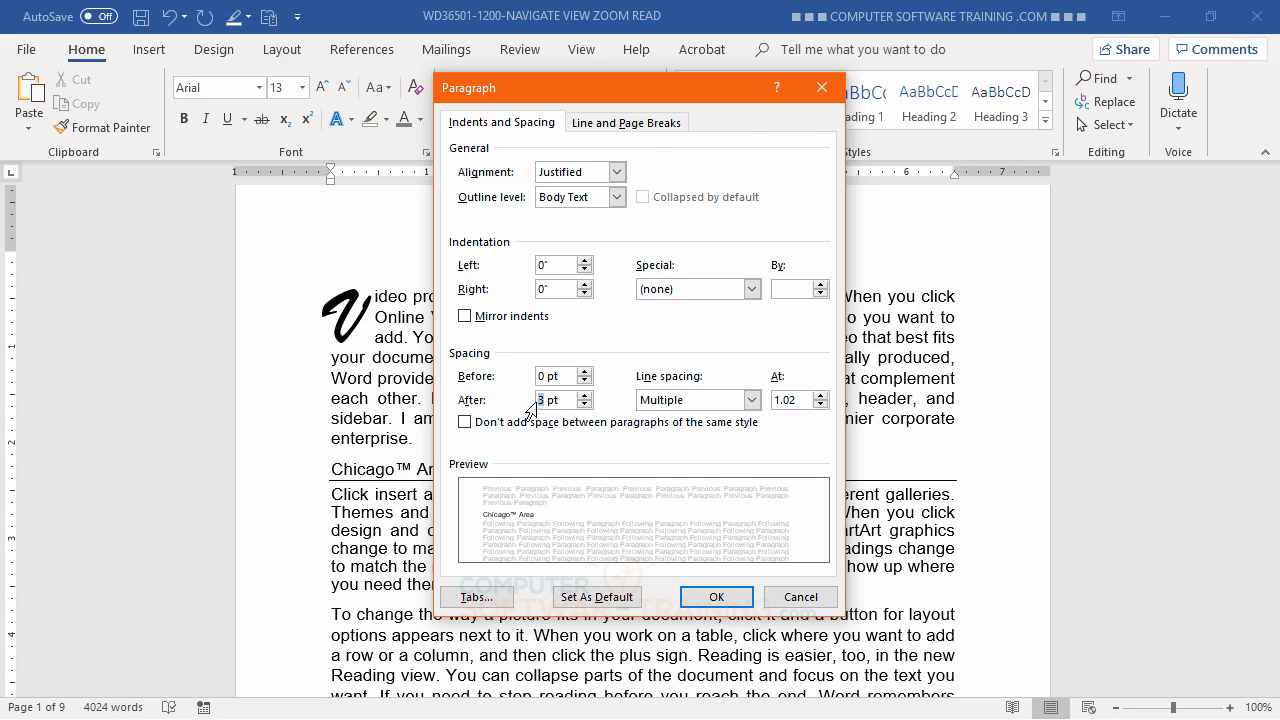
text(5)
click(716, 597)
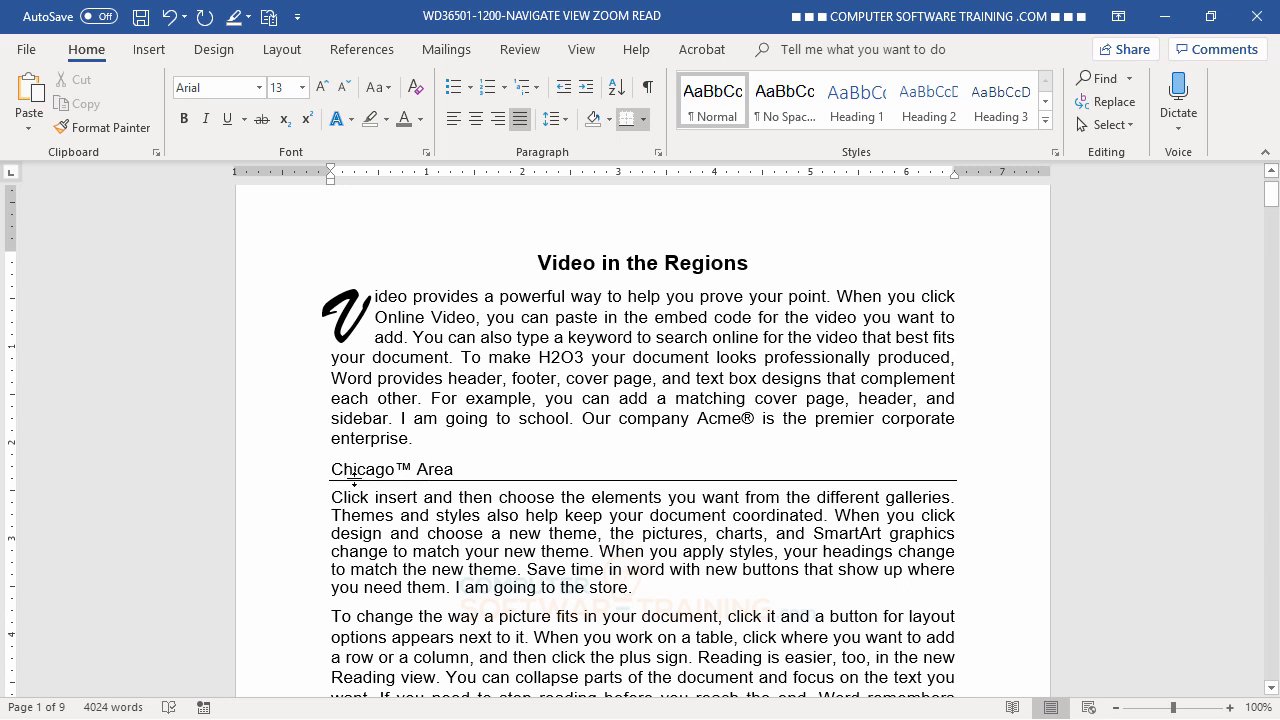
Try to move the border line under the "Chicago™ Area" heading directly on the page.
key(Right)
drag(477, 481, 477, 483)
drag(480, 482, 480, 482)
click(447, 478)
drag(445, 478, 432, 503)
double_click(383, 479)
click(383, 482)
Set the bottom border's distance from the text of the "Chicago™ Area" heading to 2 pt.
click(644, 119)
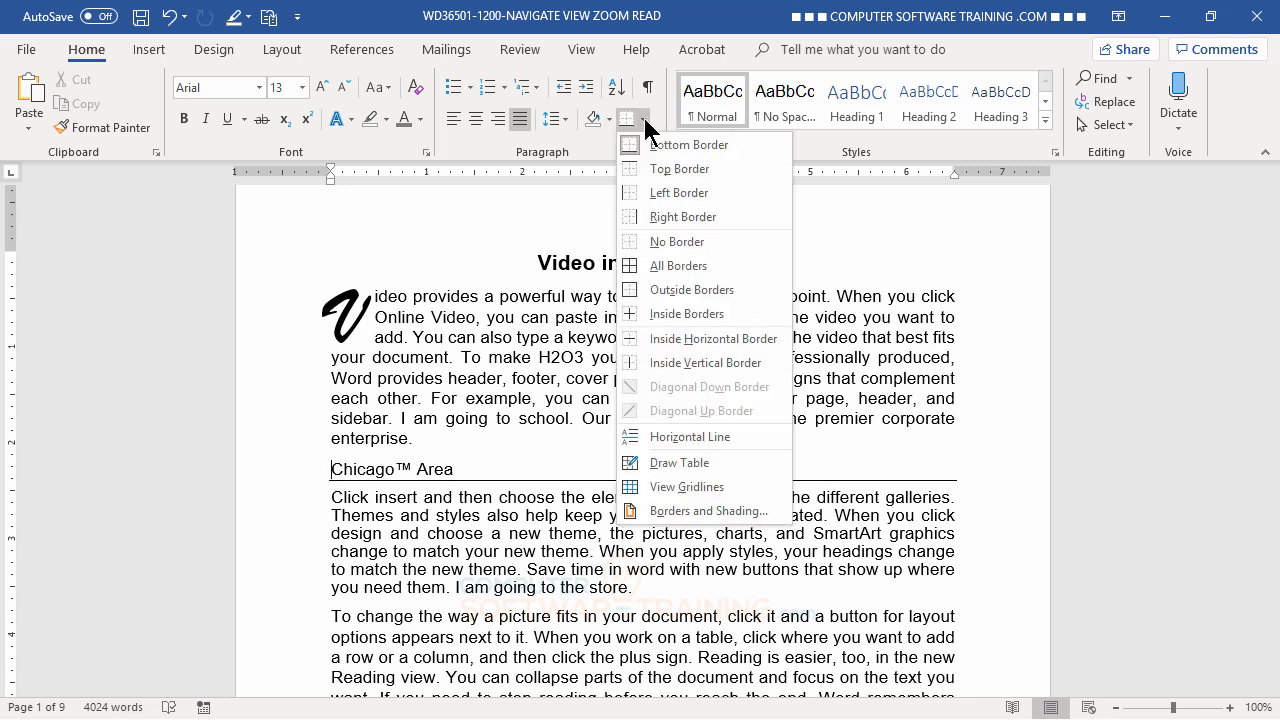
click(664, 512)
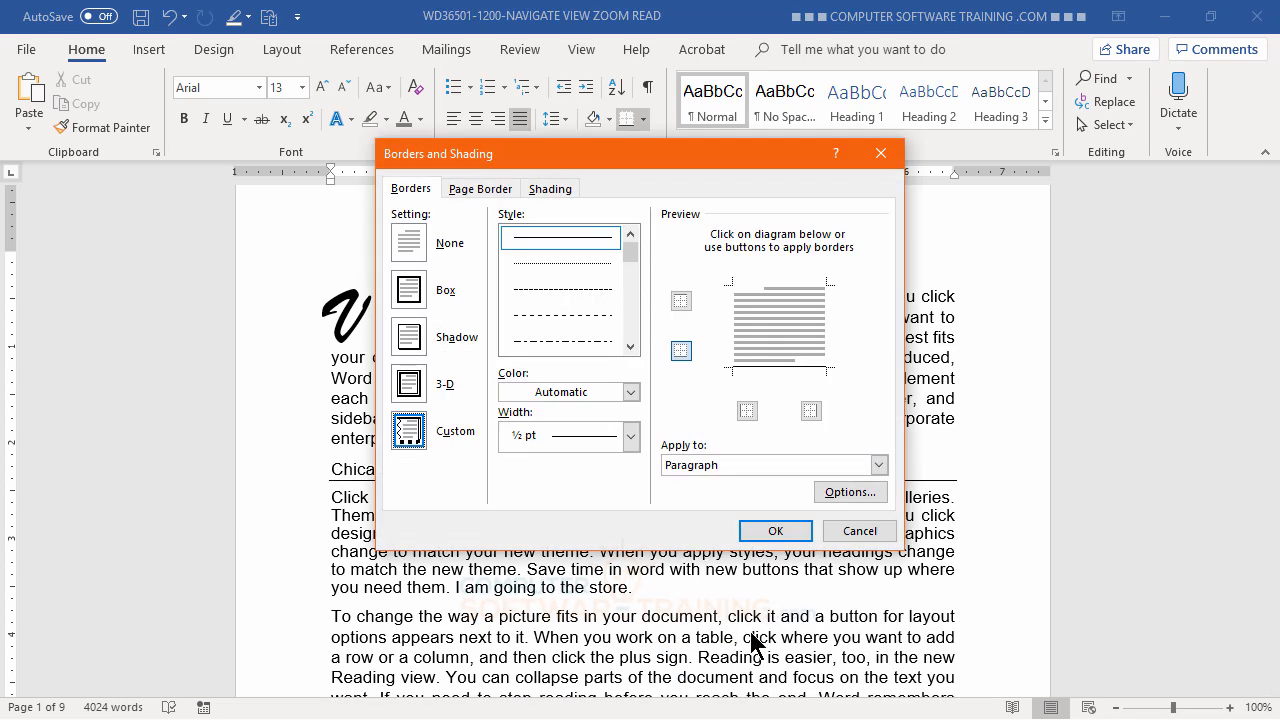
drag(656, 153, 769, 142)
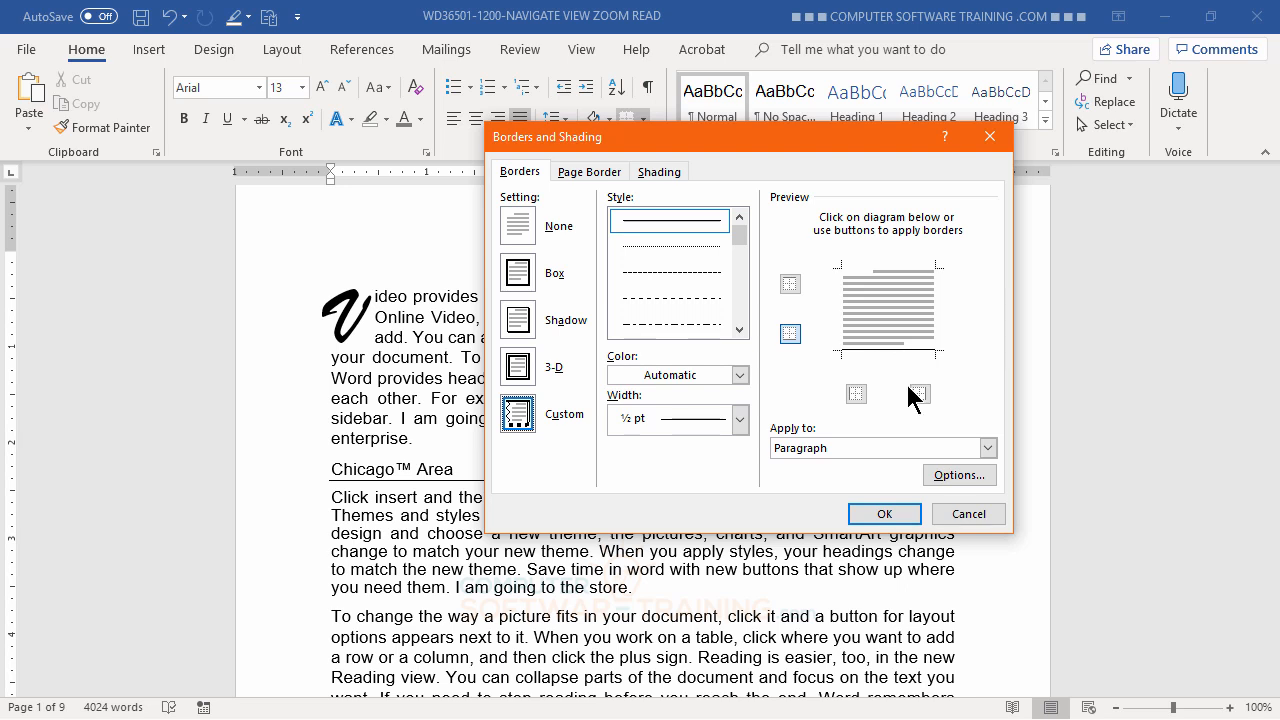
click(957, 477)
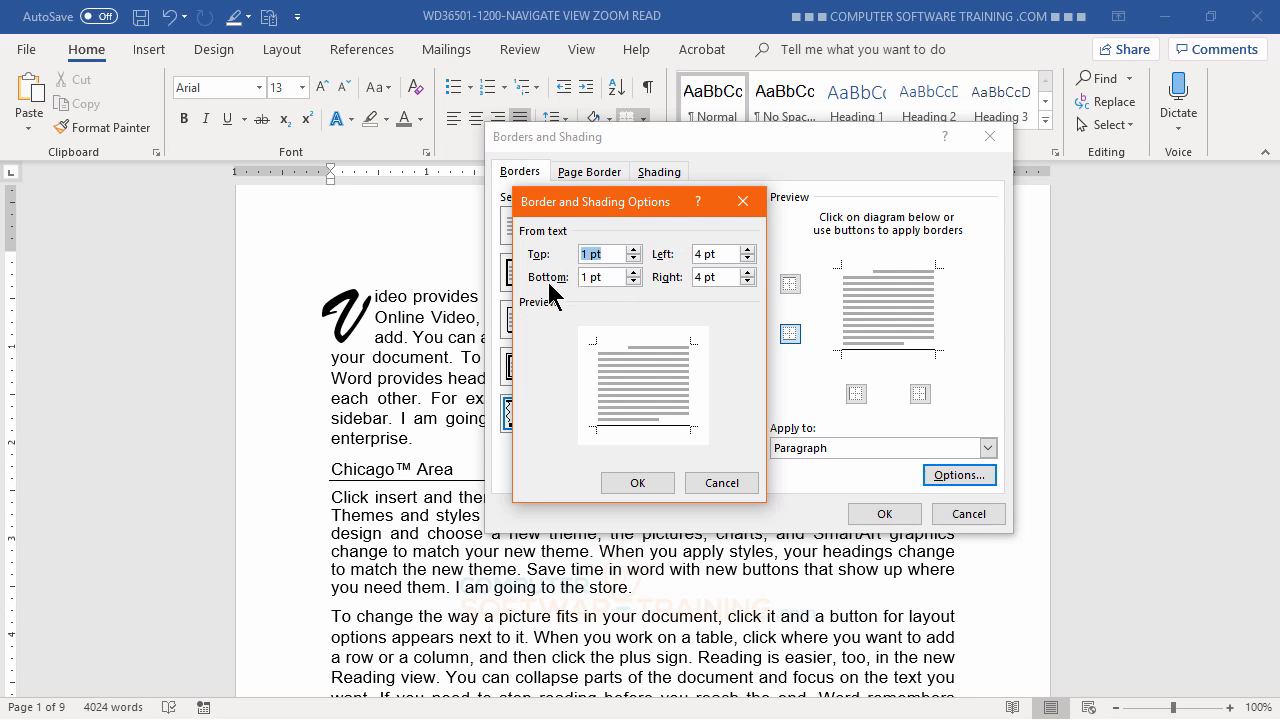
click(633, 272)
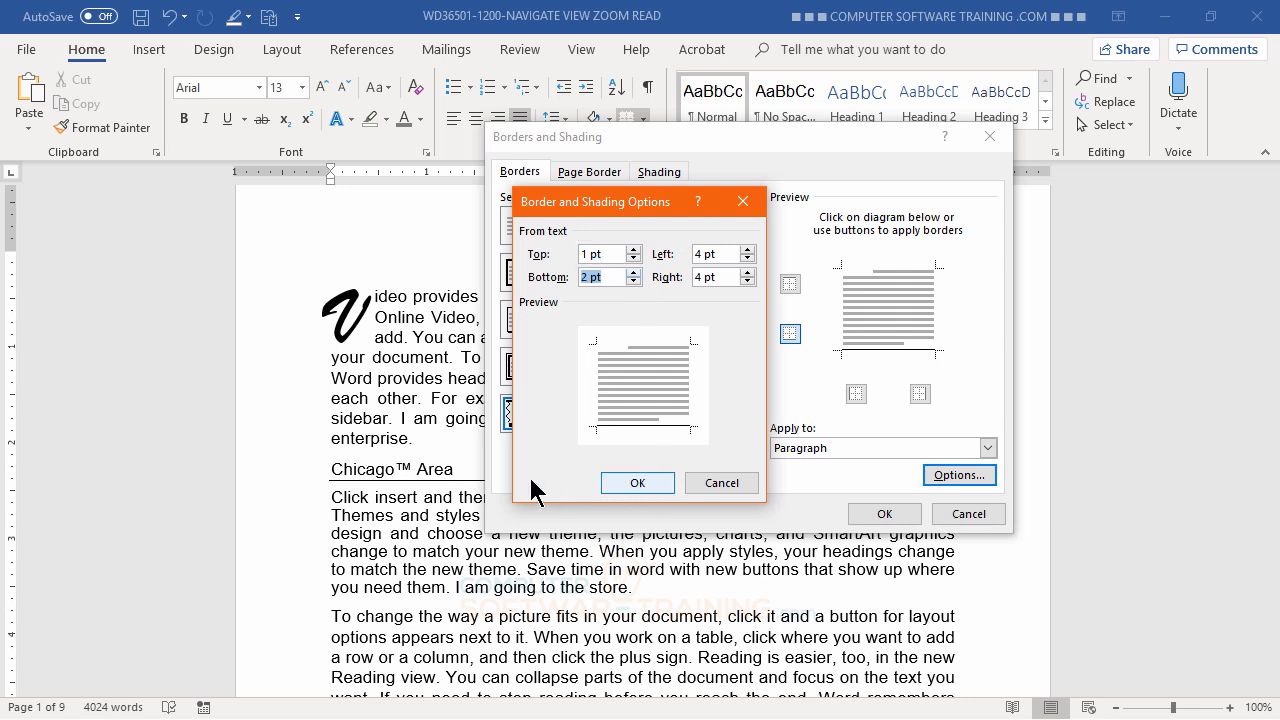
click(624, 488)
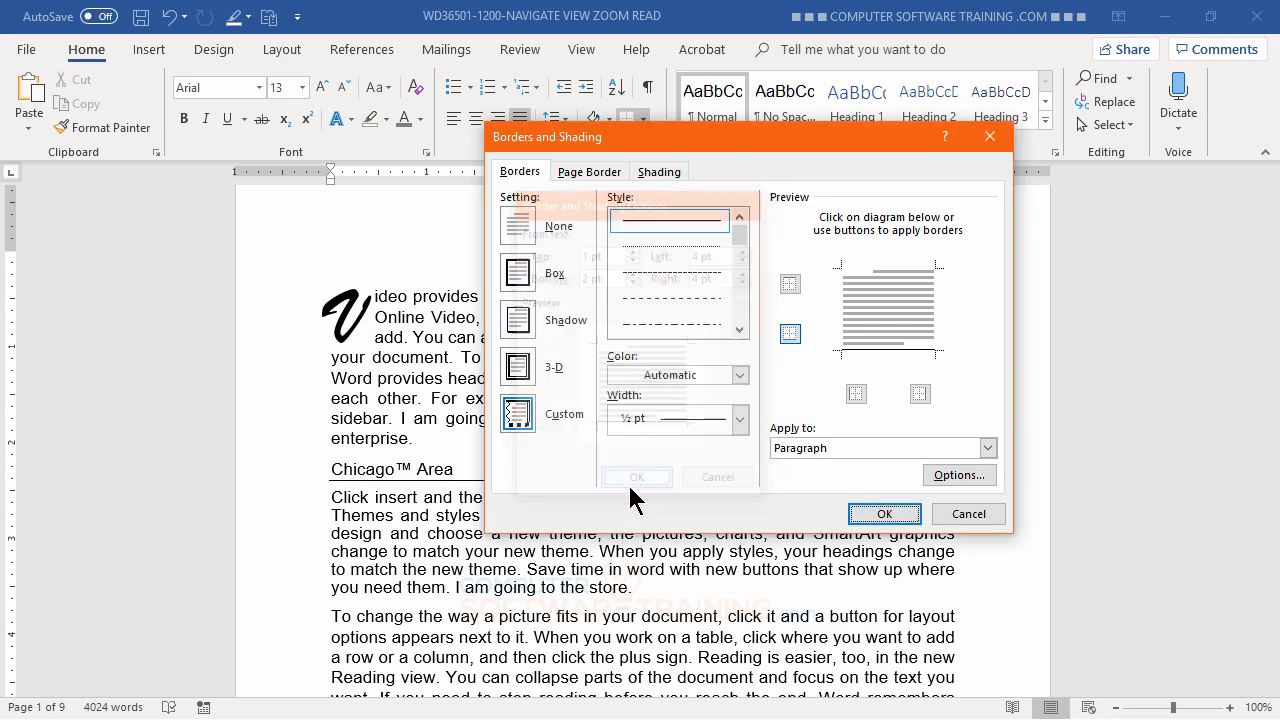
click(884, 514)
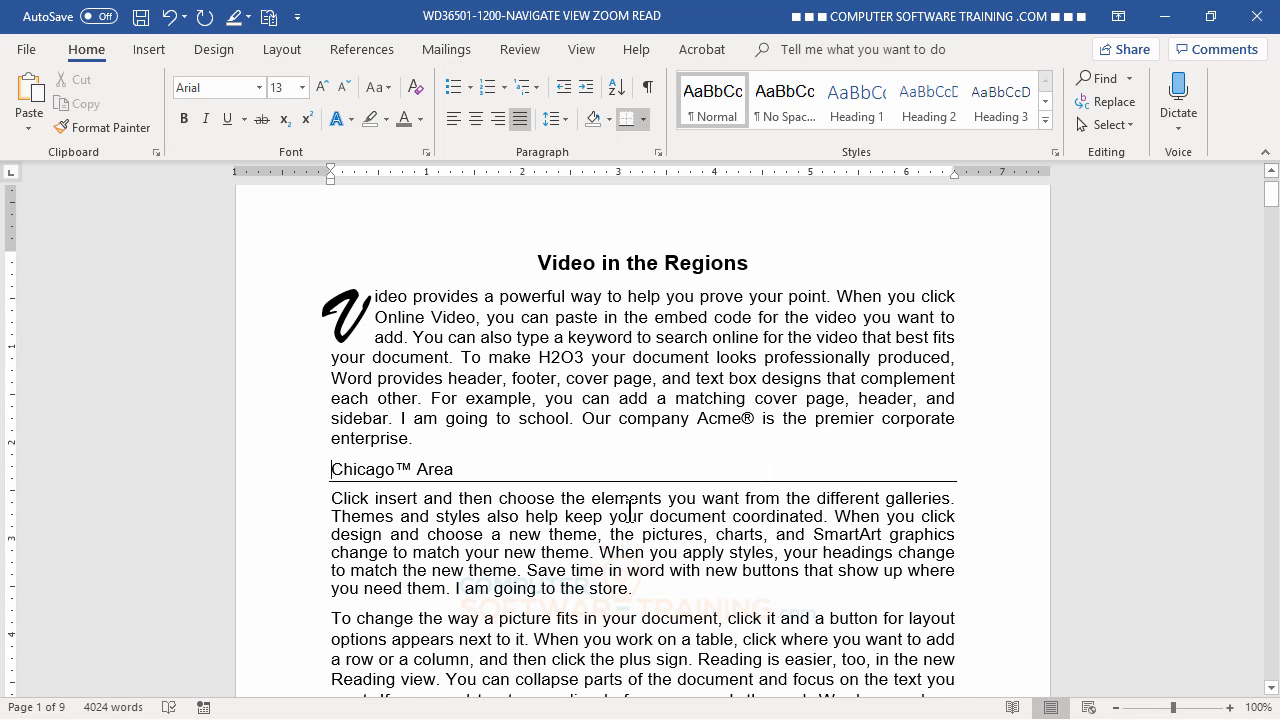
Increase the bottom border's distance from the "Chicago™ Area" heading text to 4 pt.
click(645, 122)
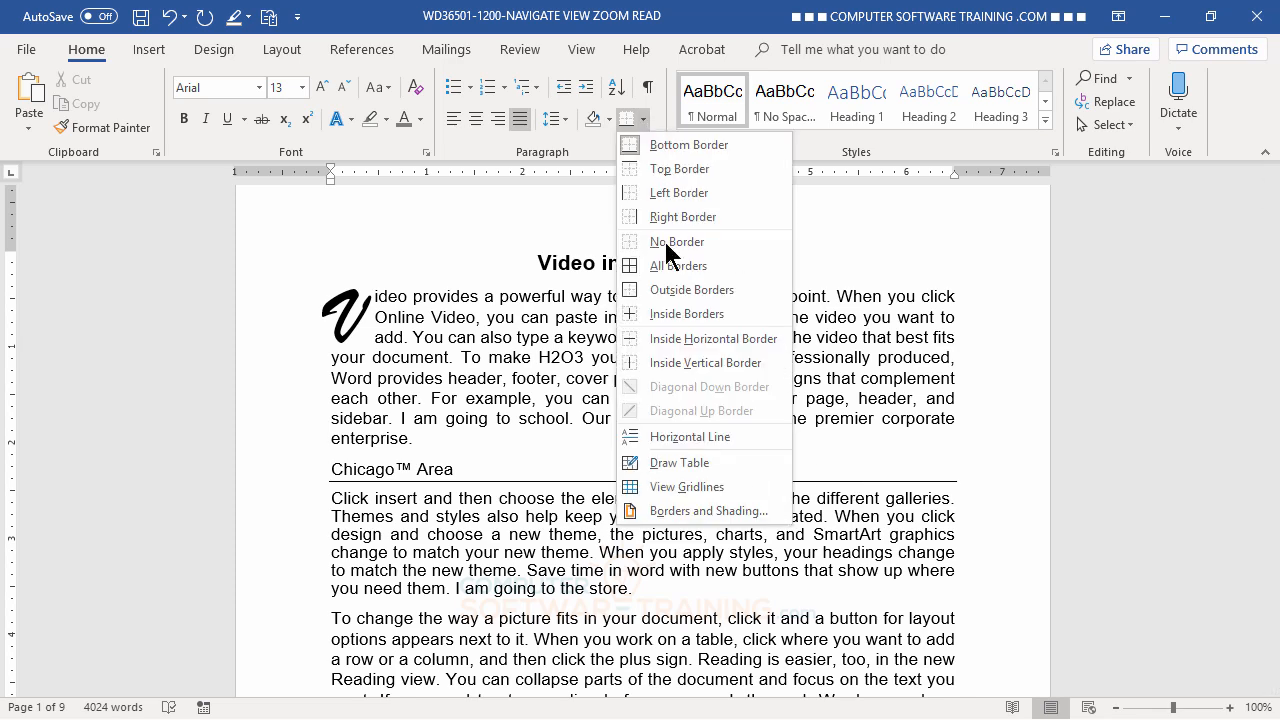
click(677, 517)
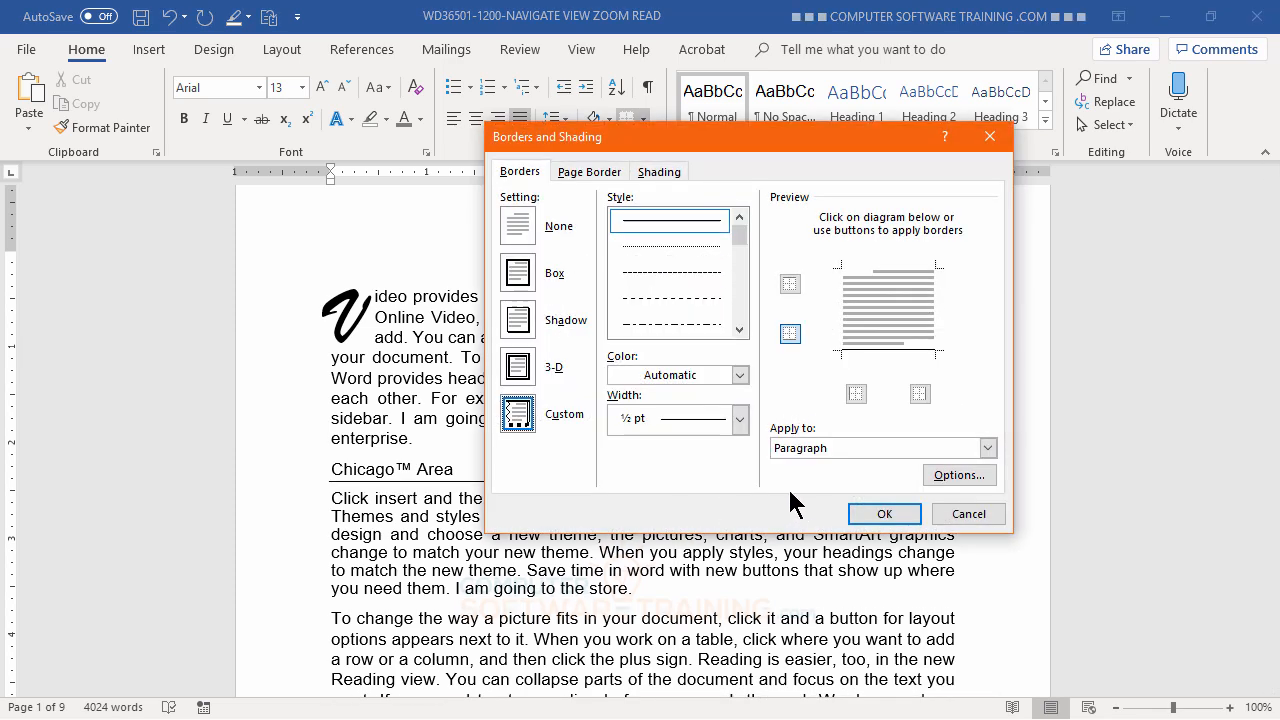
click(958, 478)
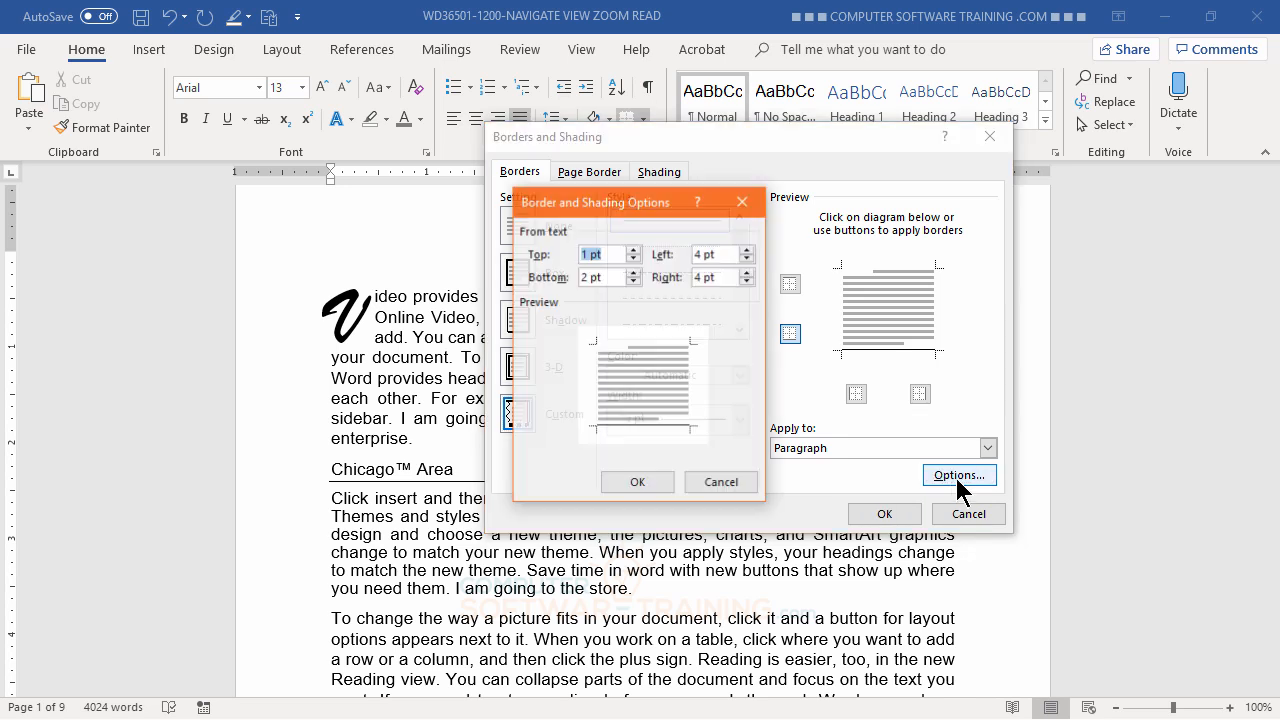
click(633, 272)
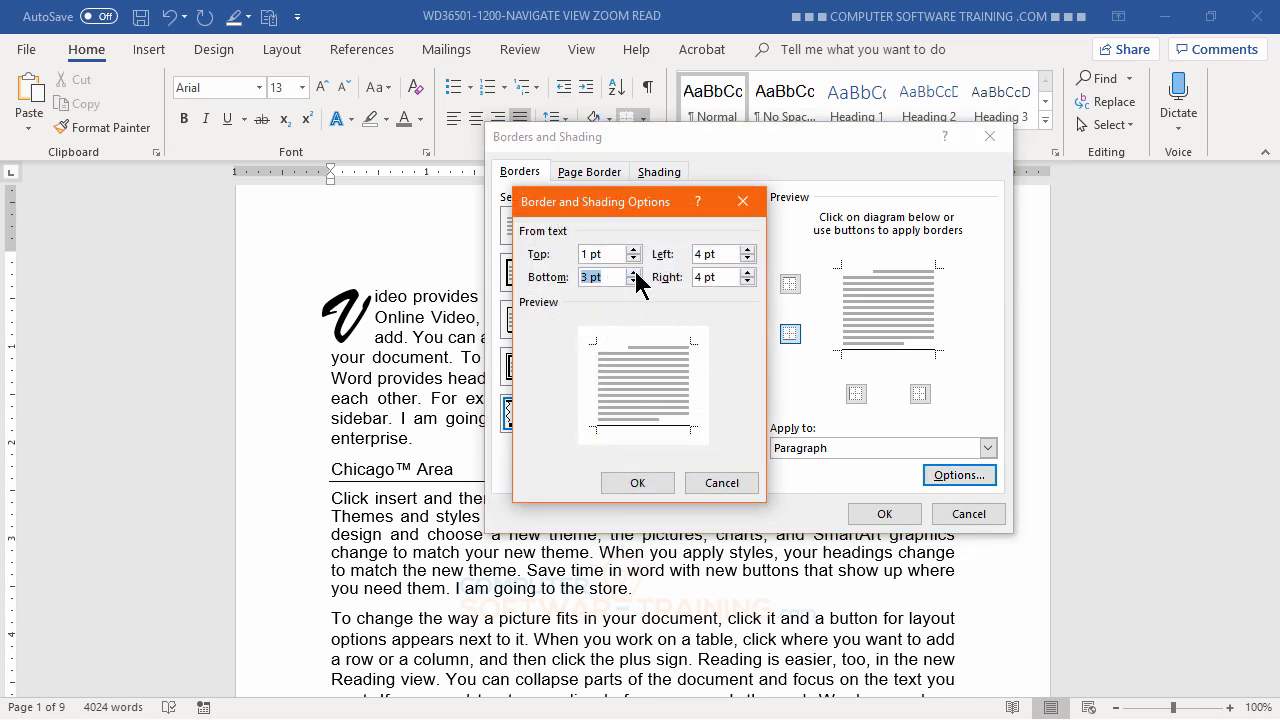
click(633, 272)
click(638, 483)
click(885, 515)
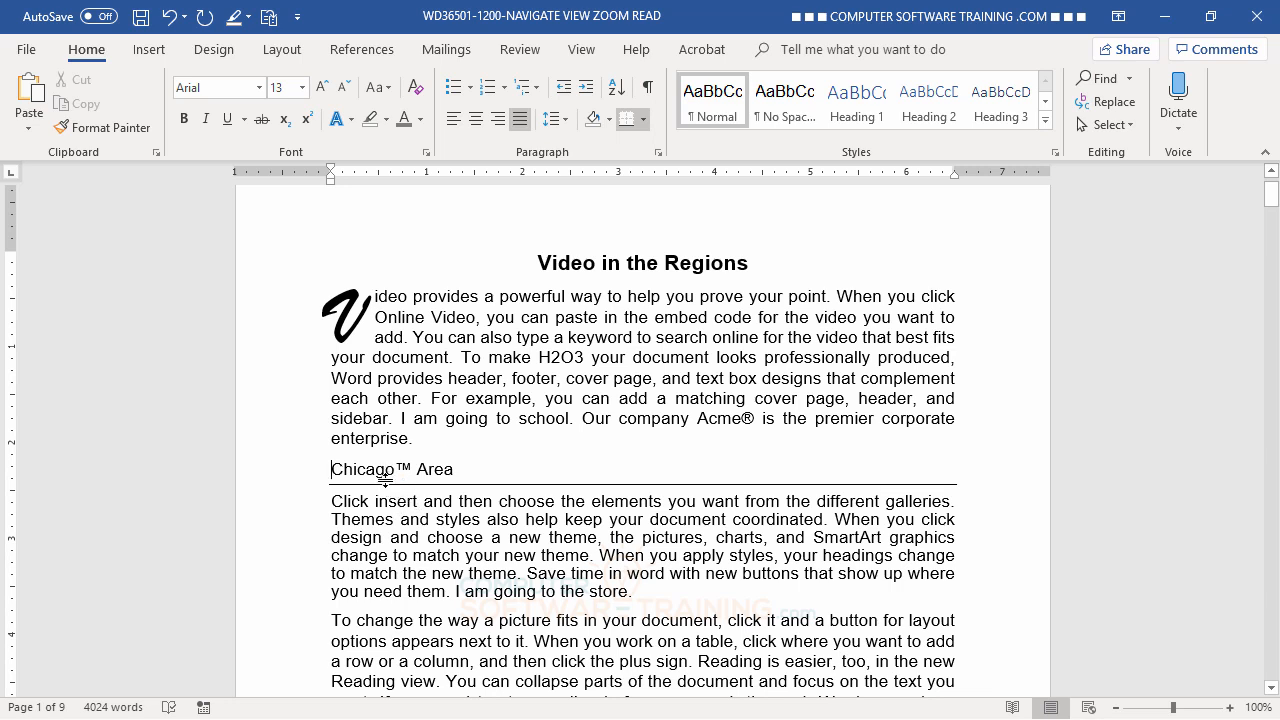
Move the border line under the "Chicago™ Area" heading farther down directly on the page, and undo that move.
drag(385, 479, 386, 492)
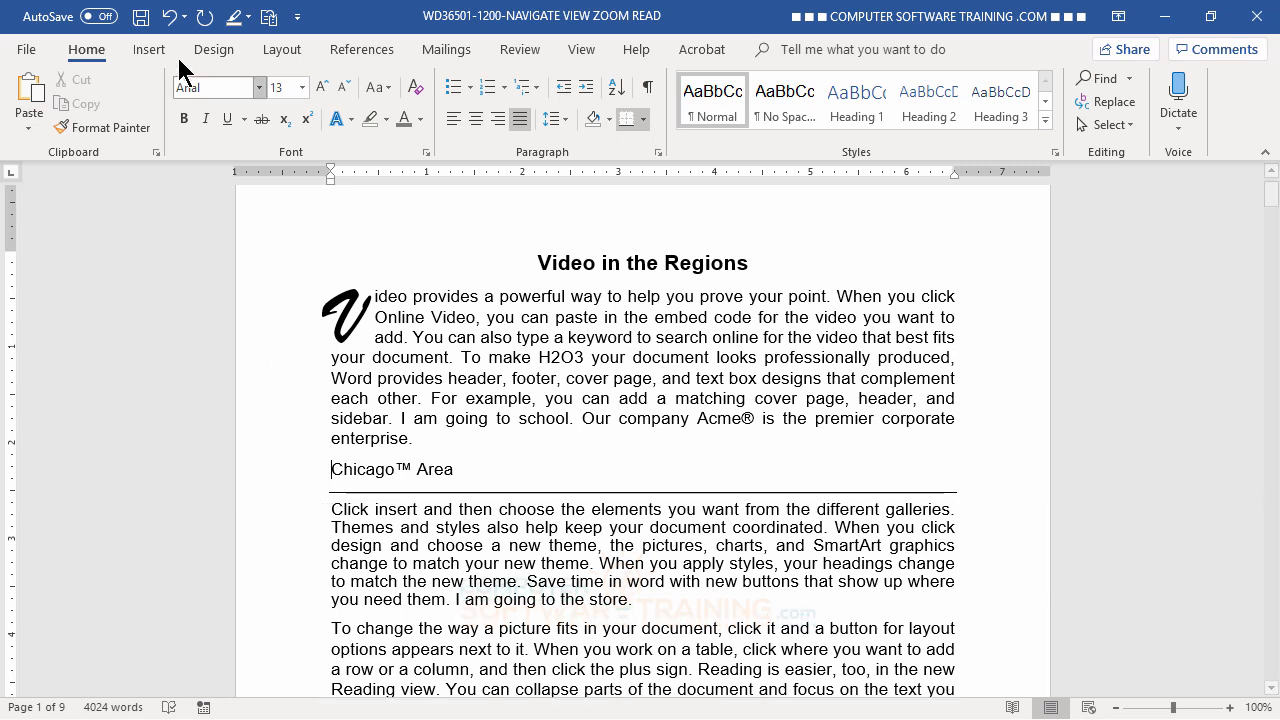
click(172, 25)
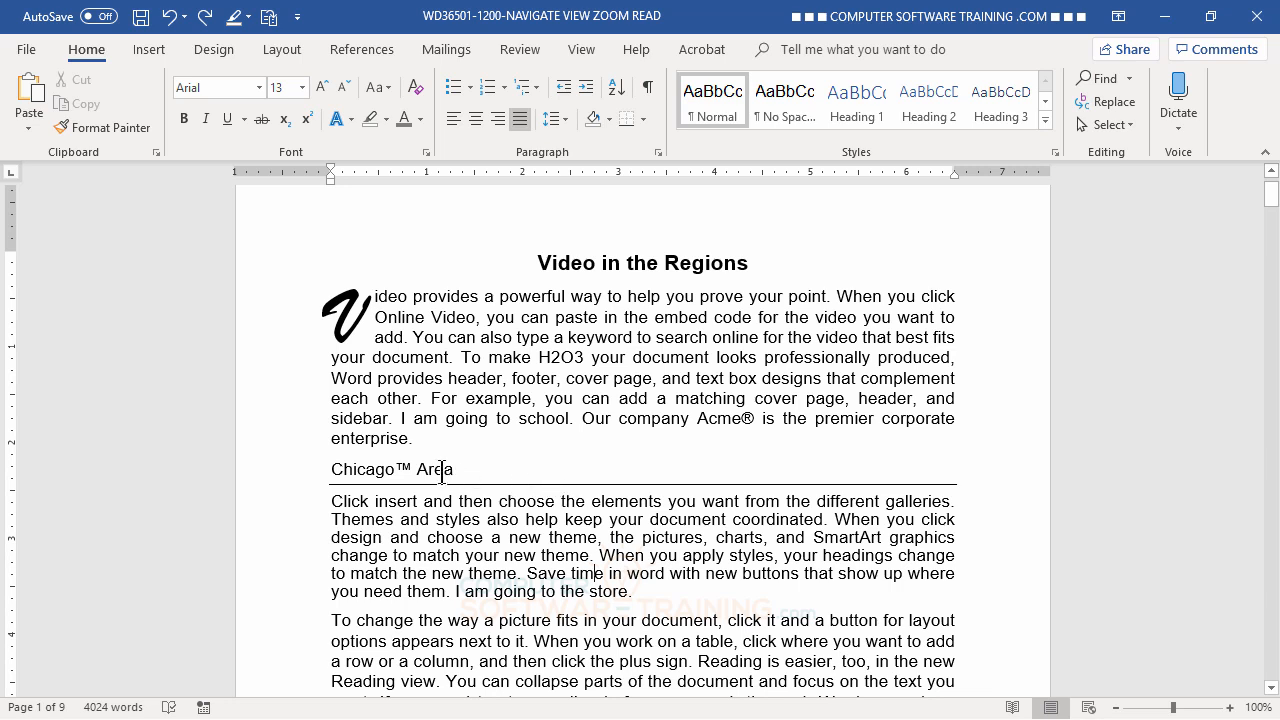
Change the color of the bottom border under the "Chicago™ Area" heading to a dark blue theme color.
click(340, 469)
click(645, 118)
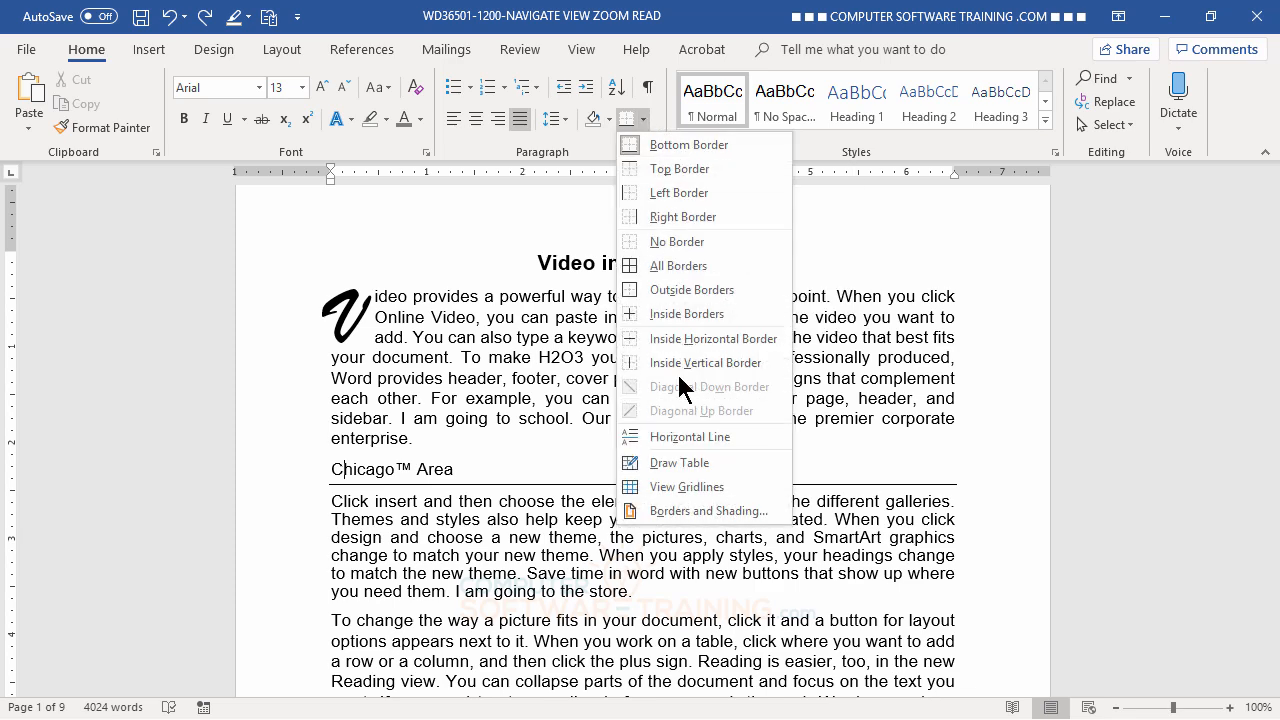
click(692, 511)
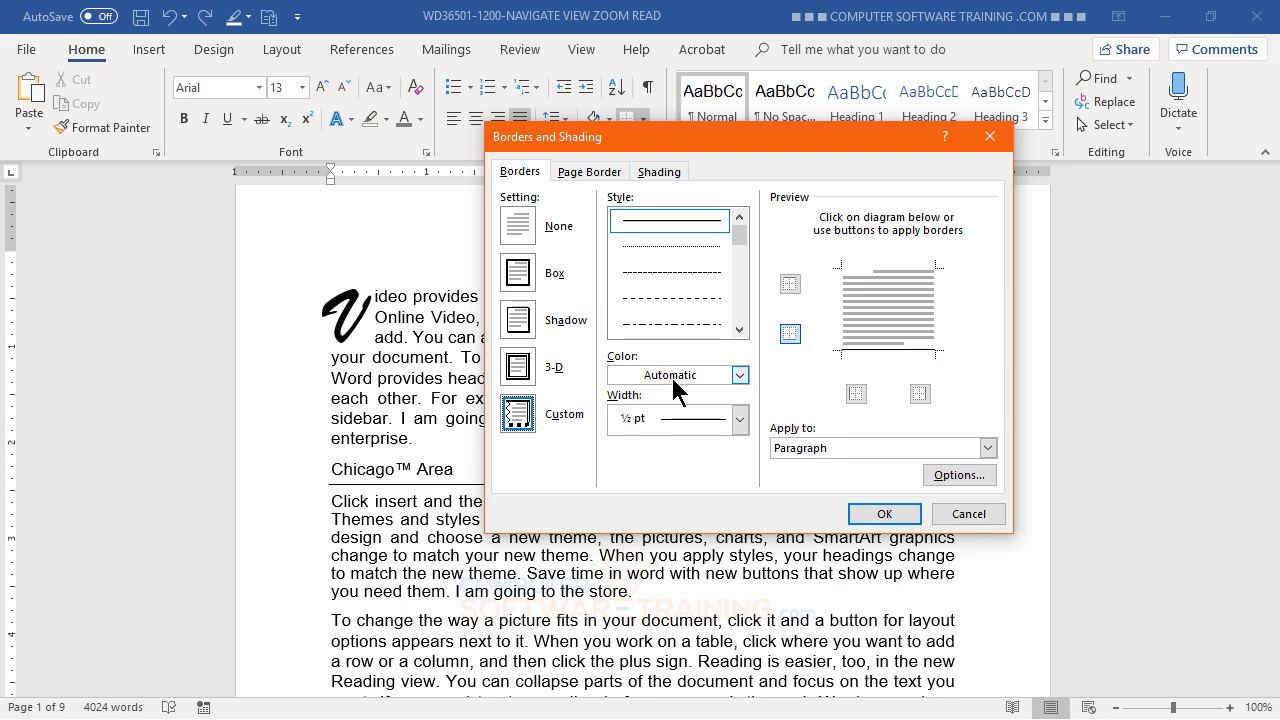
click(740, 375)
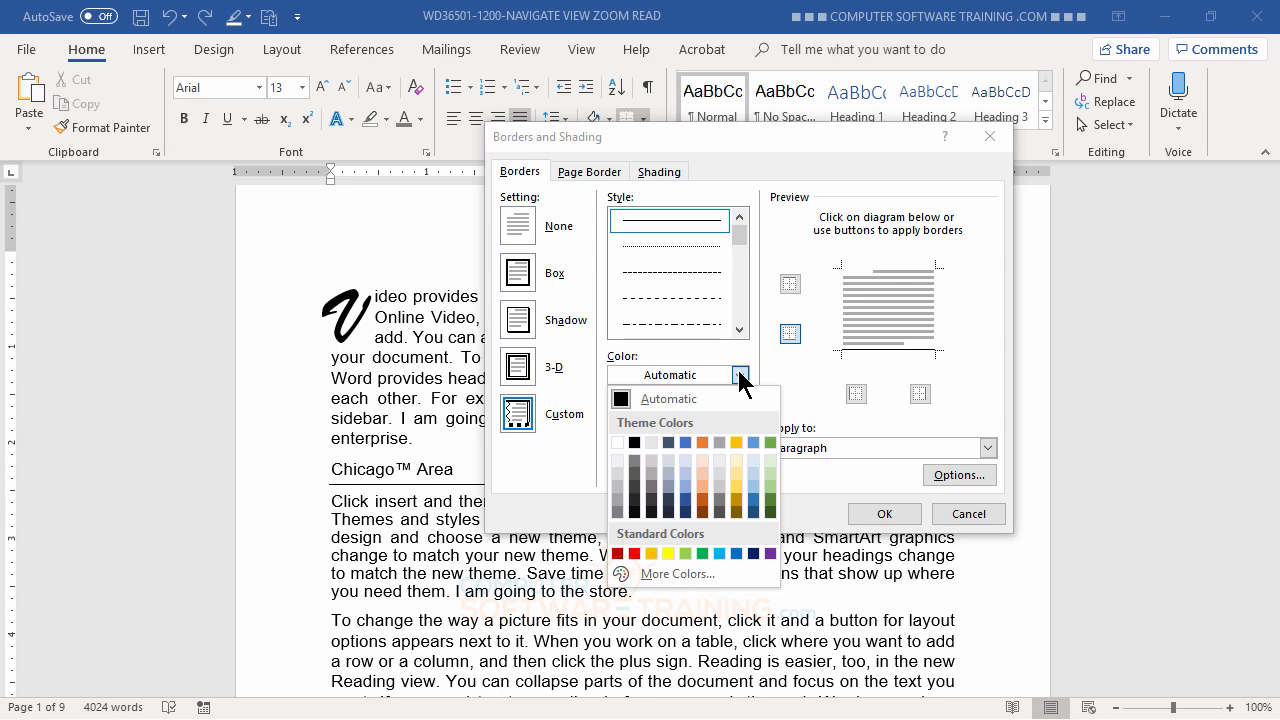
click(684, 497)
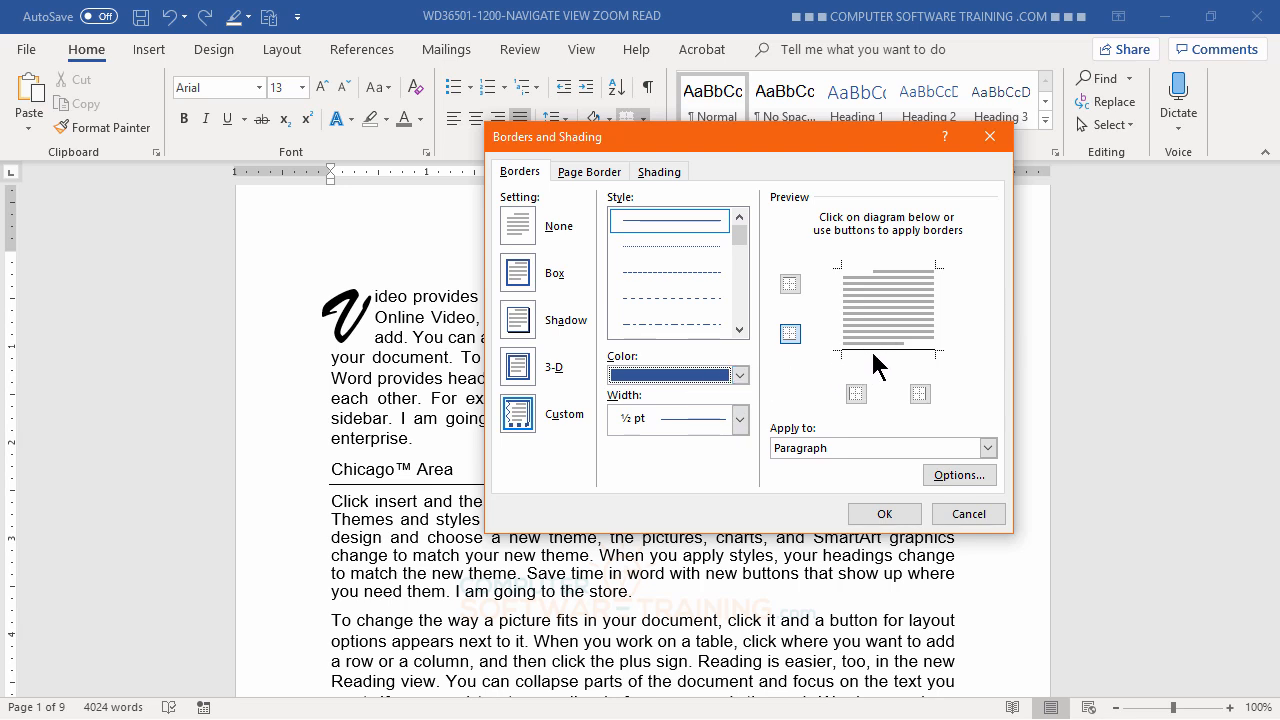
click(791, 335)
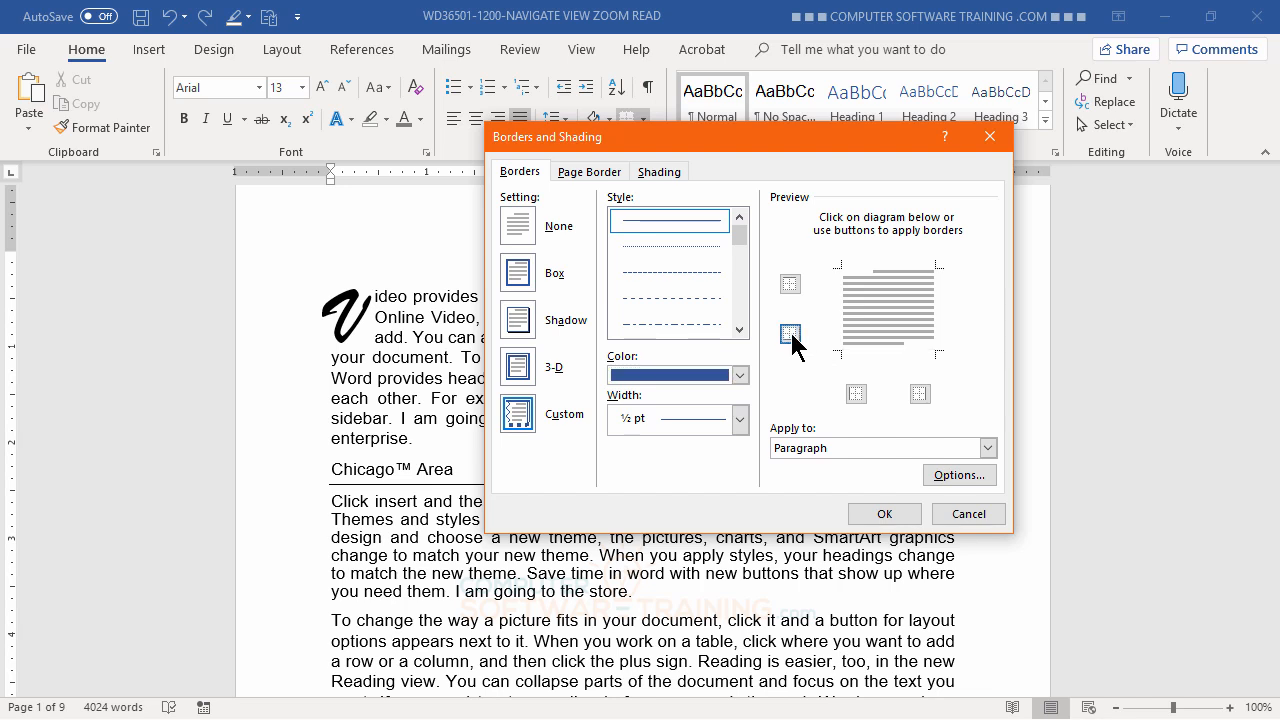
click(791, 335)
Set the width of the heading's blue bottom border to 1 ½ pt and apply it to the paragraph.
click(740, 420)
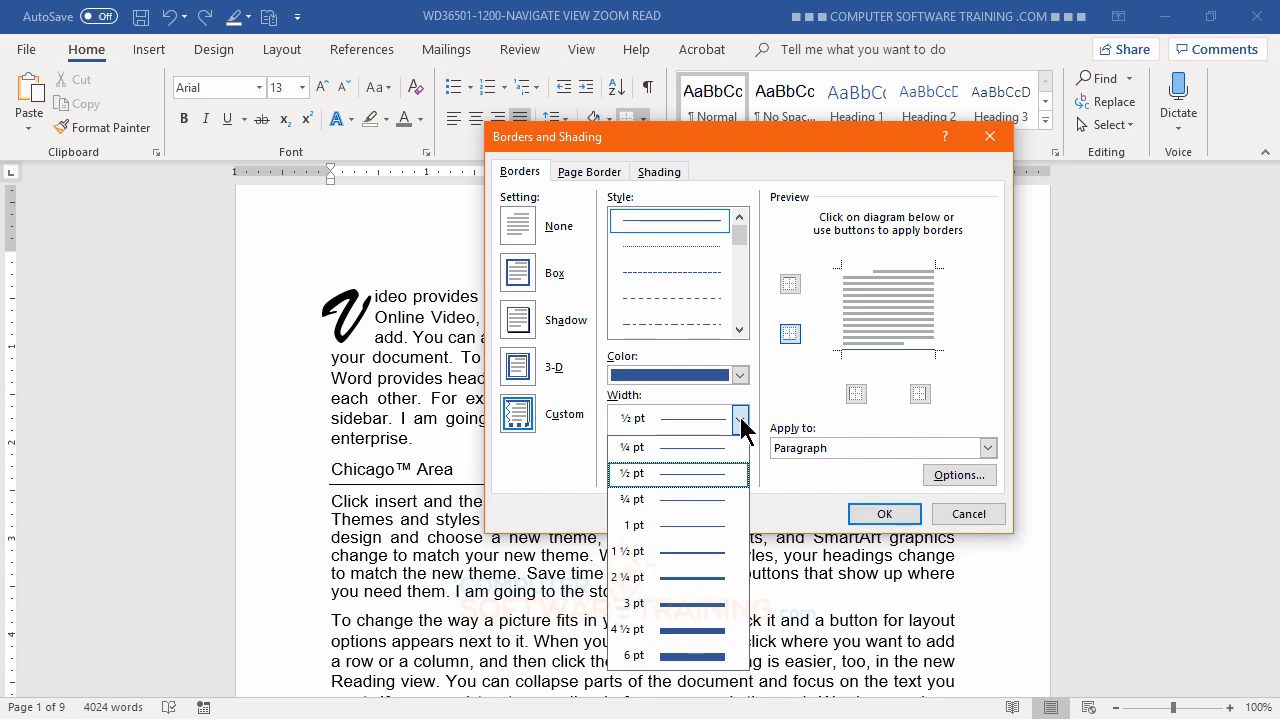
click(686, 553)
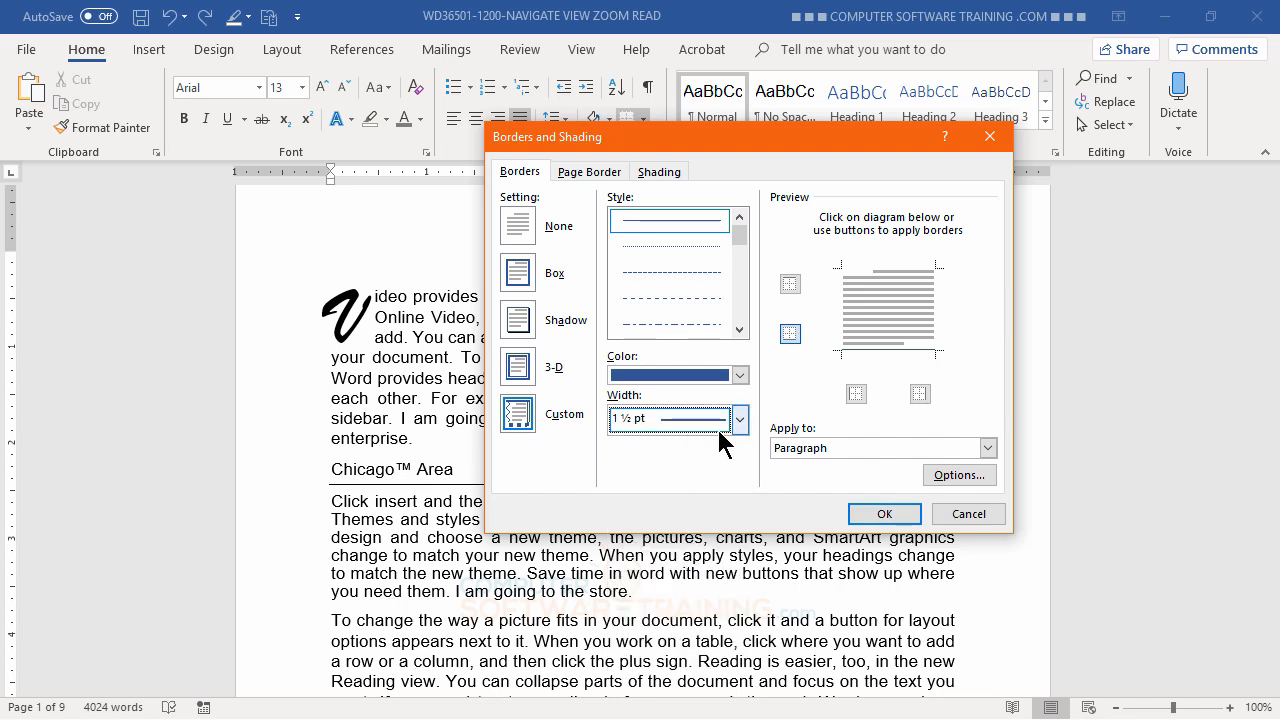
click(876, 345)
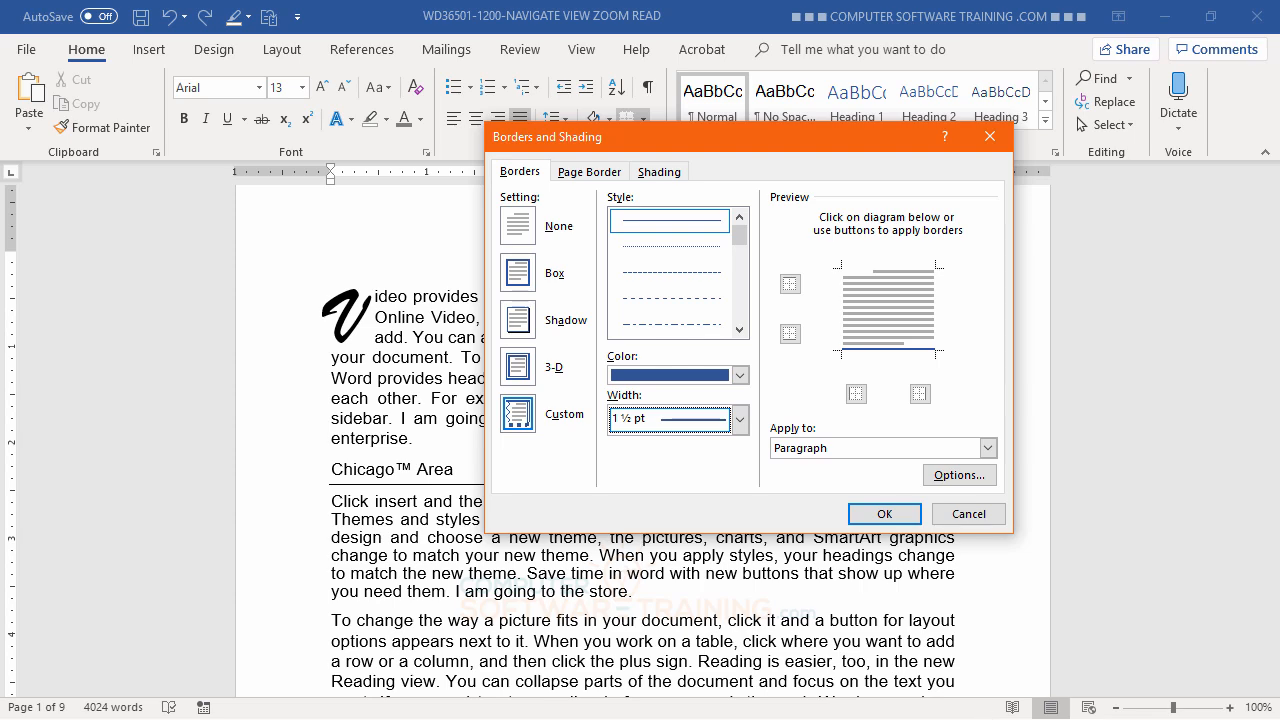
click(884, 514)
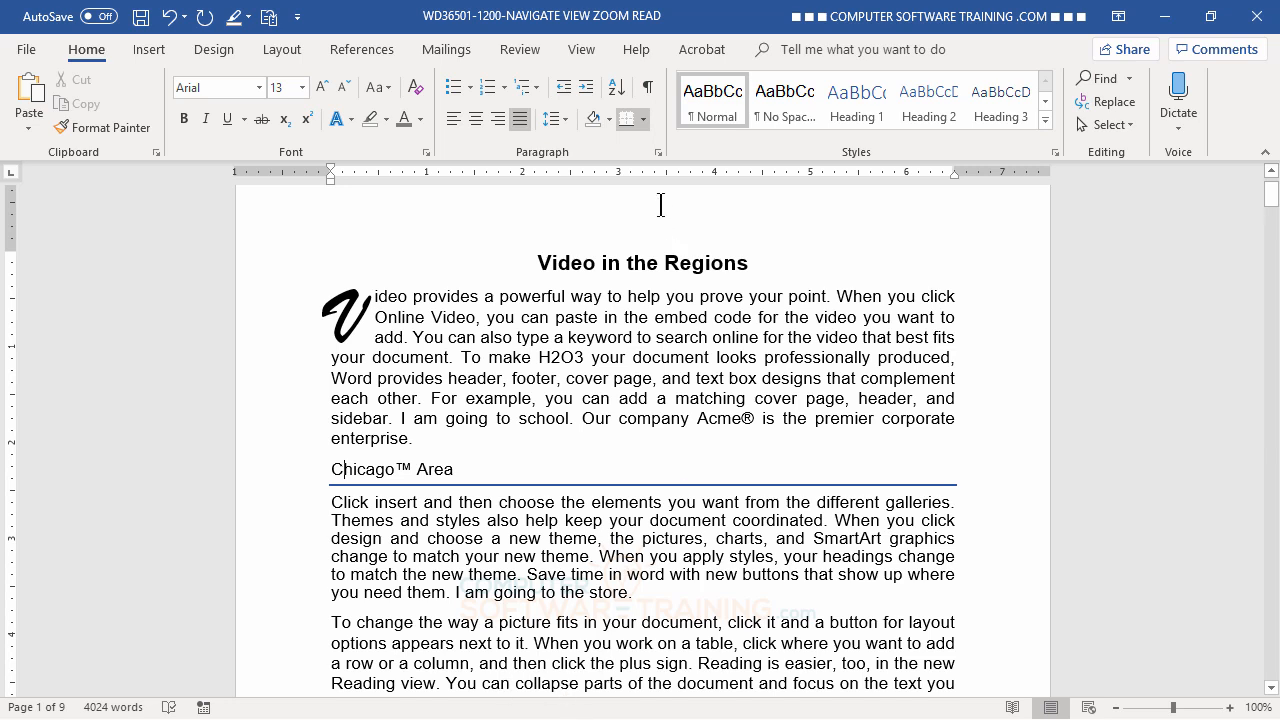
Reduce the blue bottom border's distance from the "Chicago™ Area" heading text to 3 pt.
click(642, 121)
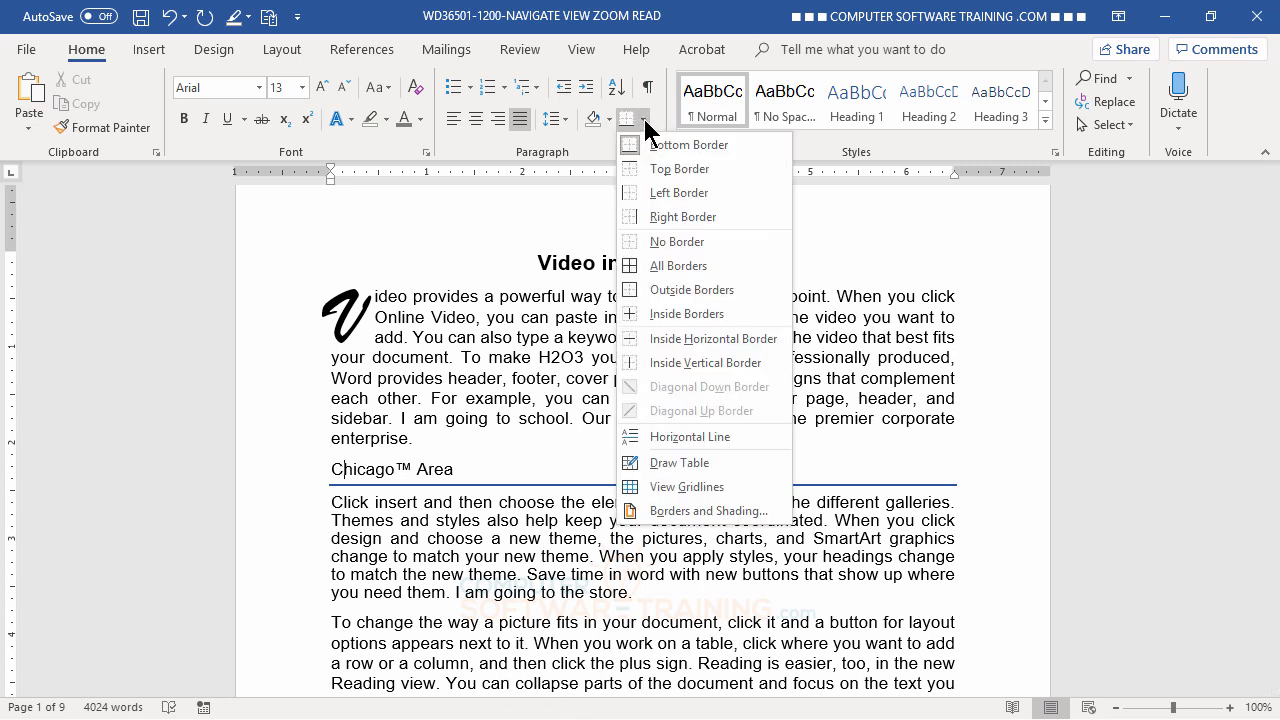
click(692, 510)
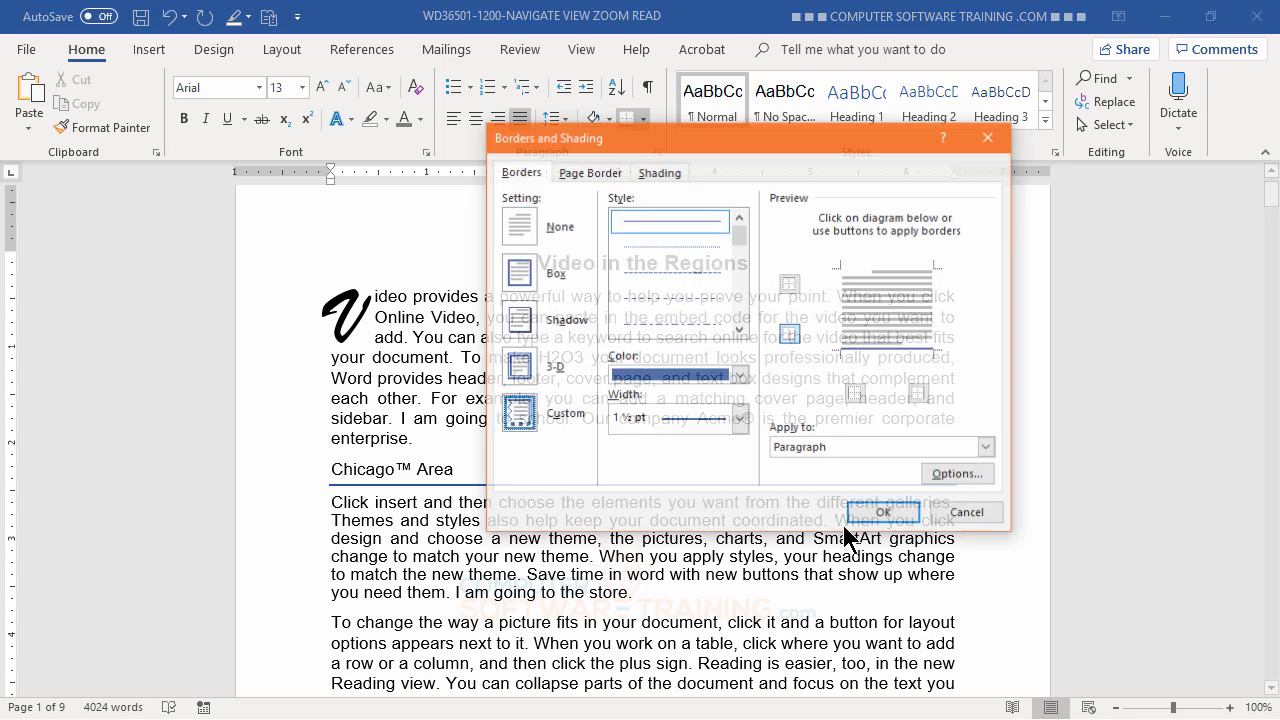
click(982, 484)
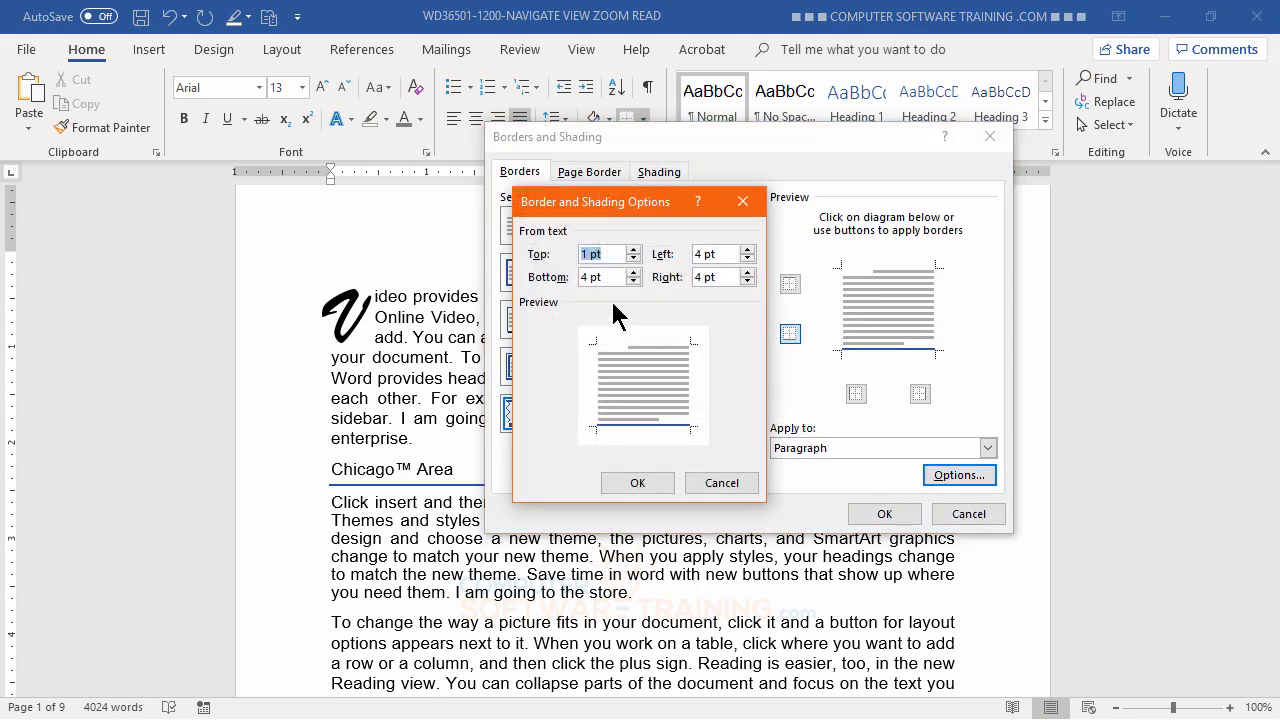
click(632, 281)
click(642, 482)
click(872, 519)
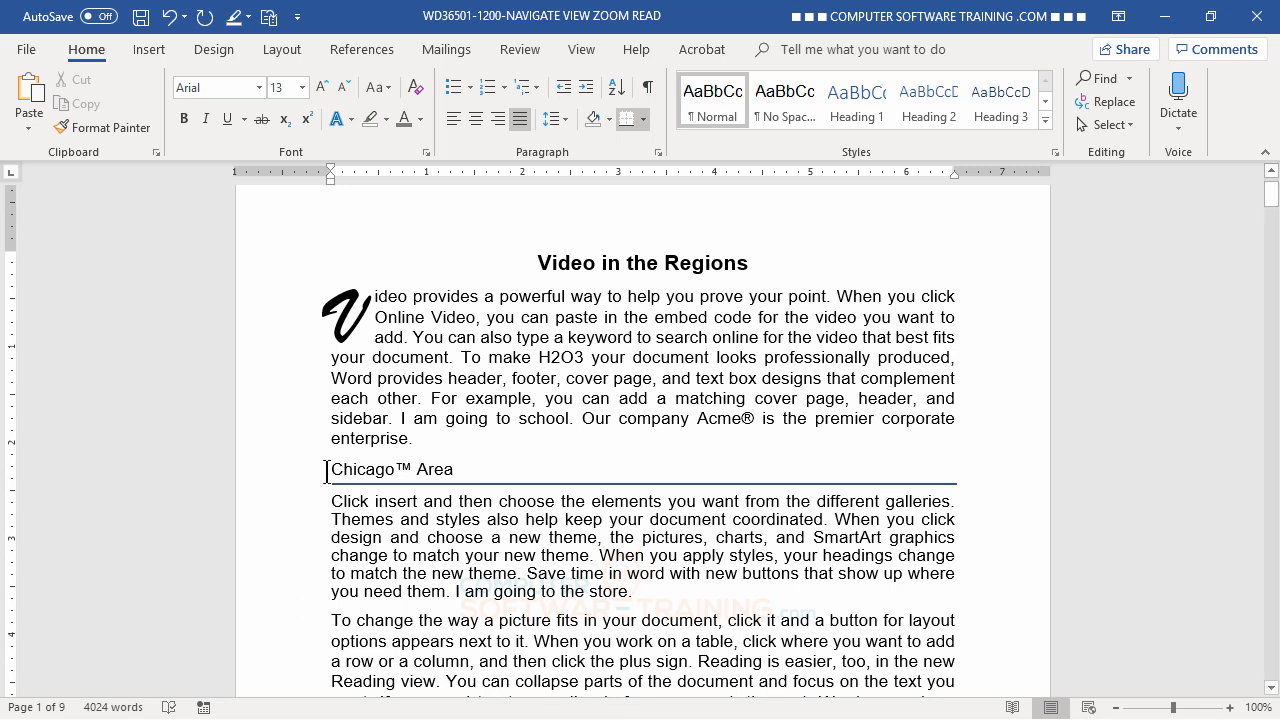
Make the "Chicago™ Area" heading bold and increase its font size to 14.
click(292, 480)
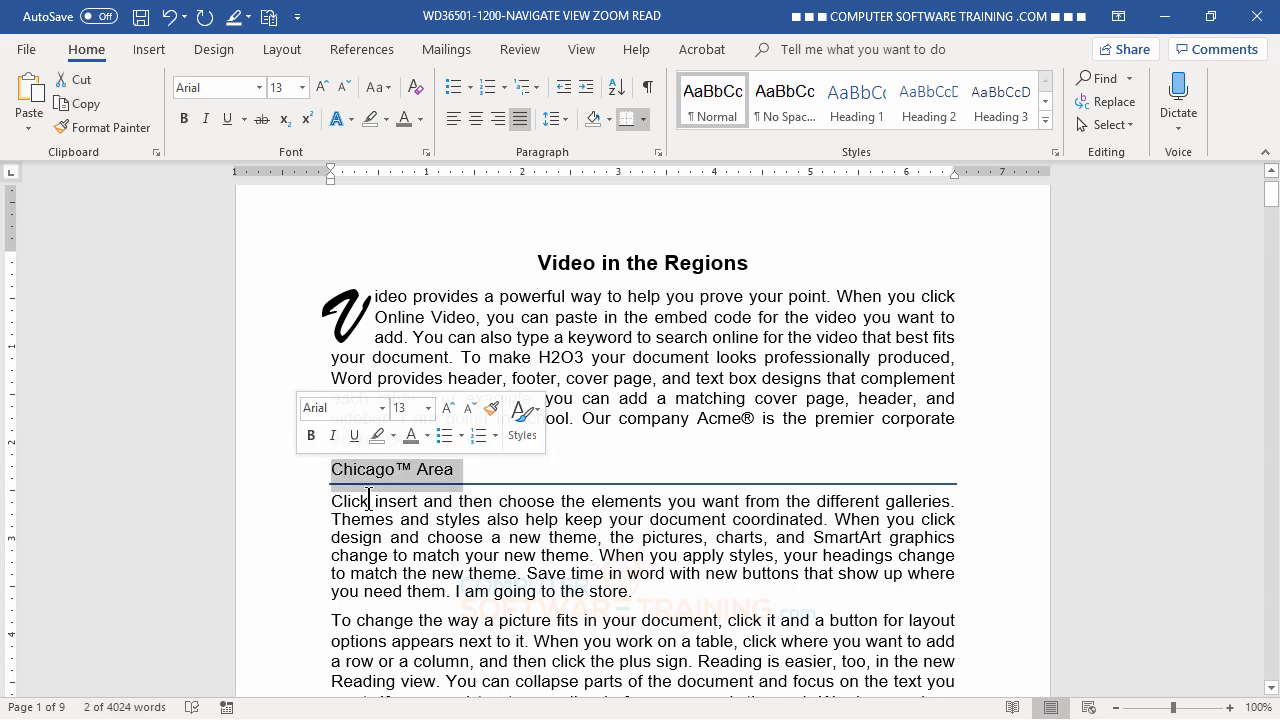
click(183, 118)
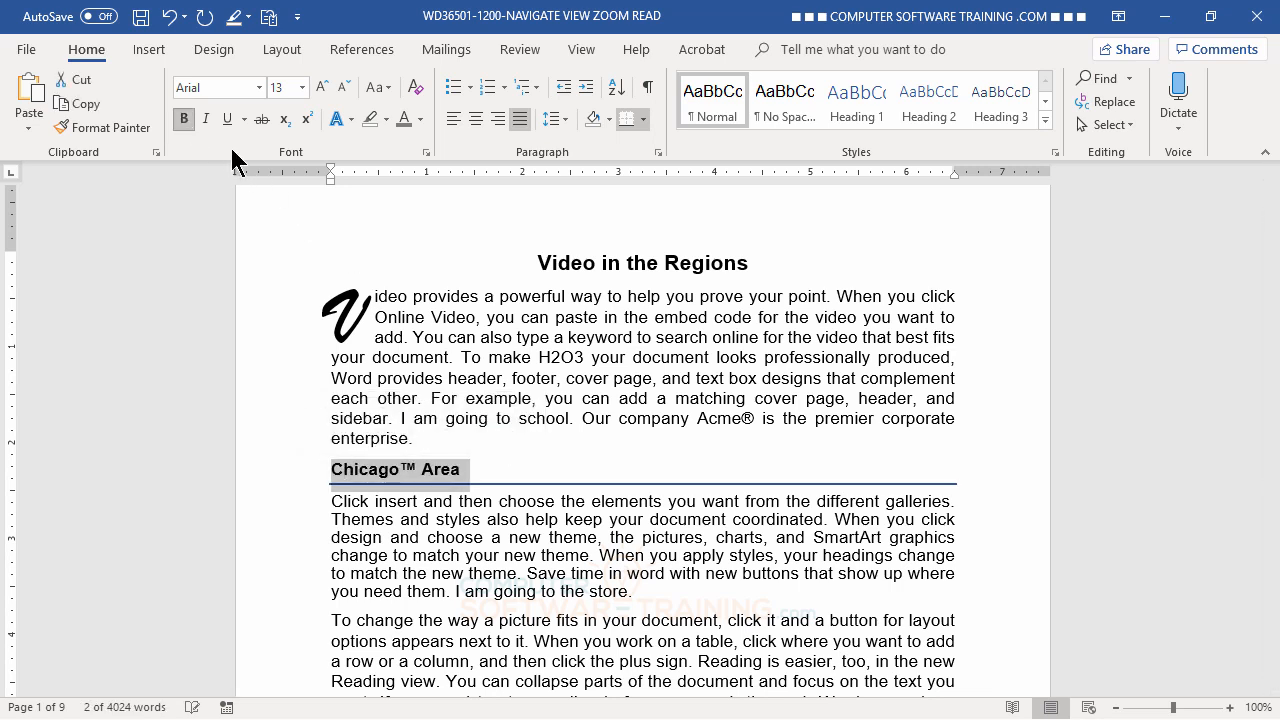
click(324, 88)
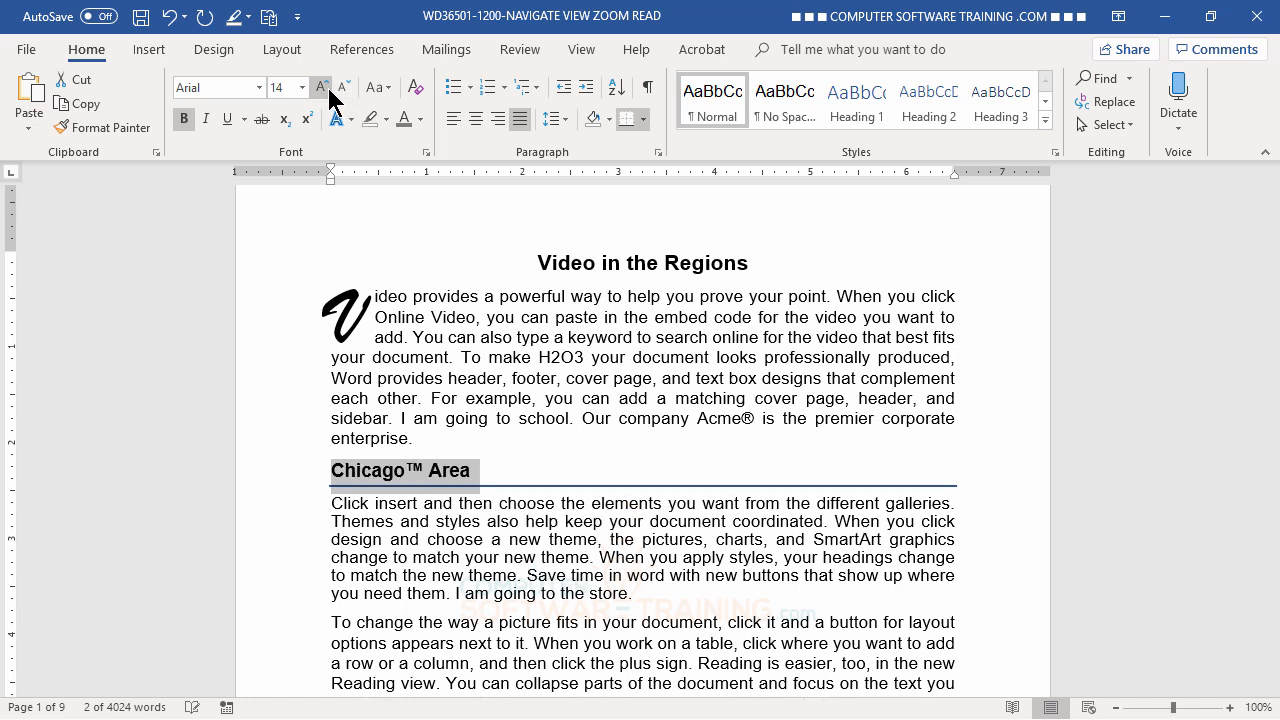
Expand the character spacing of the "Chicago™ Area" heading by 0.5 pt and deselect the text.
click(426, 150)
click(563, 140)
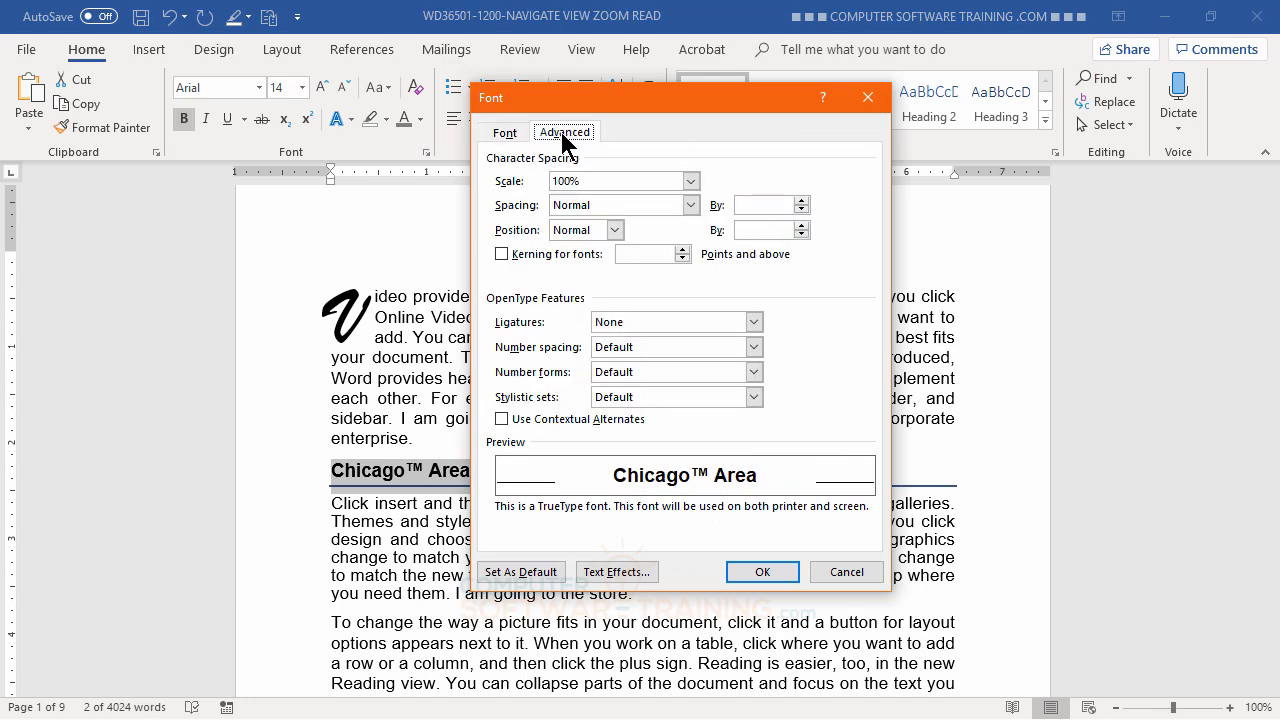
click(801, 200)
click(801, 200)
click(801, 200)
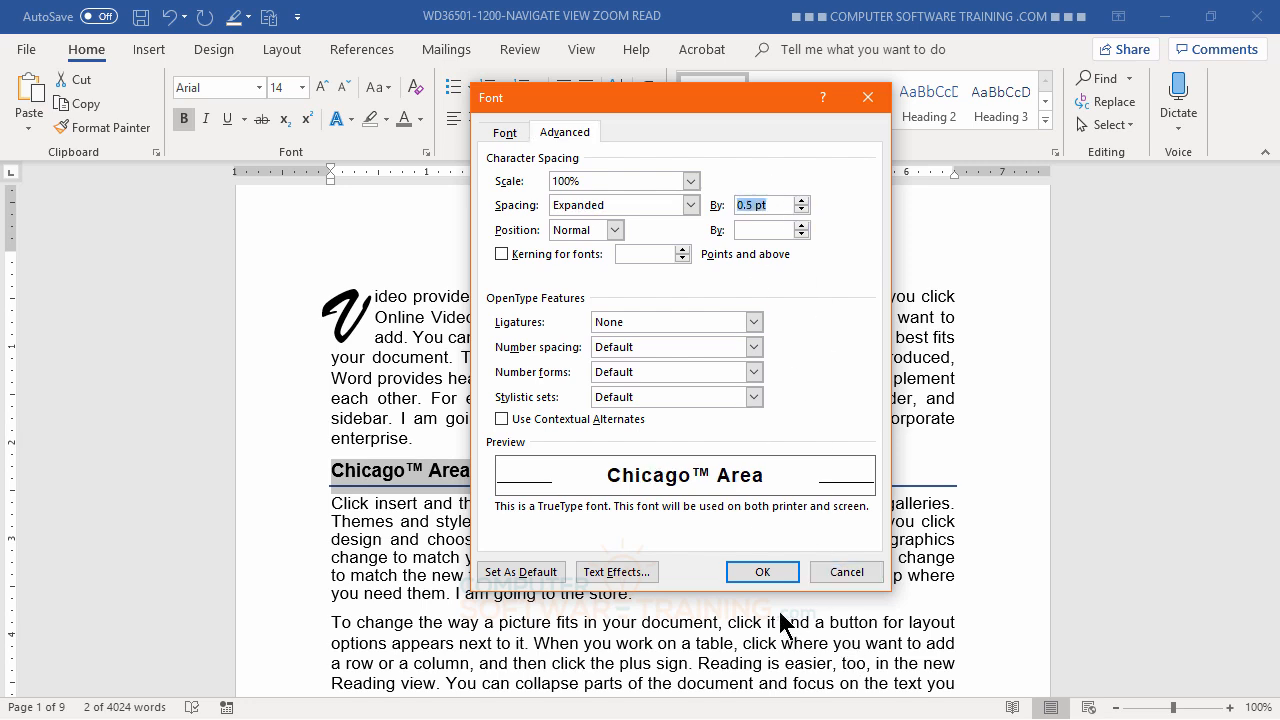
click(766, 576)
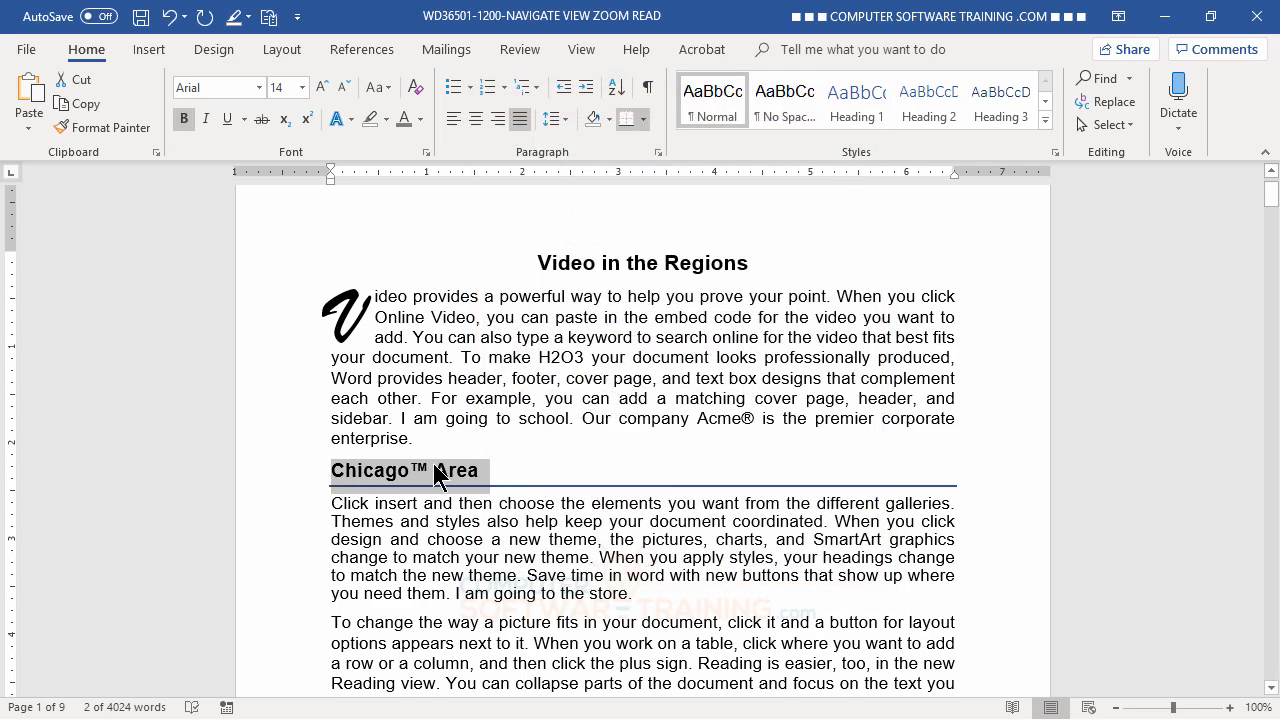
click(517, 576)
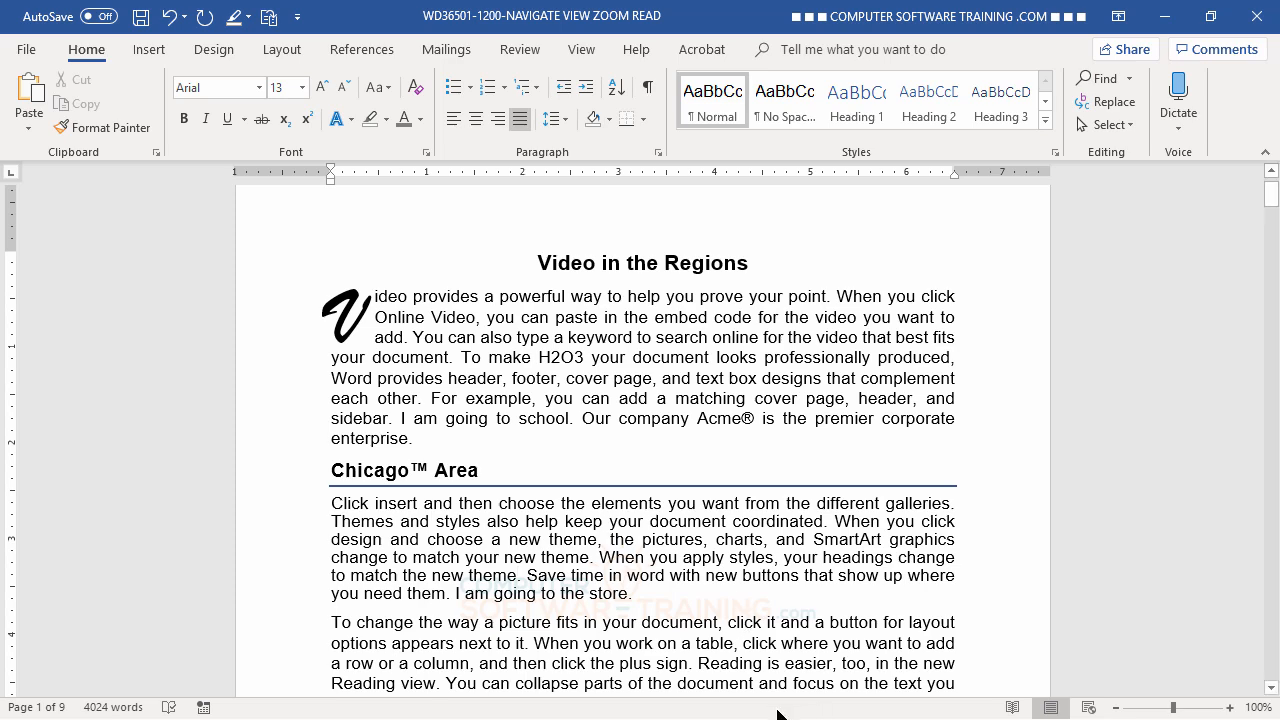
scroll(707, 568, down, 3)
scroll(707, 568, down, 2)
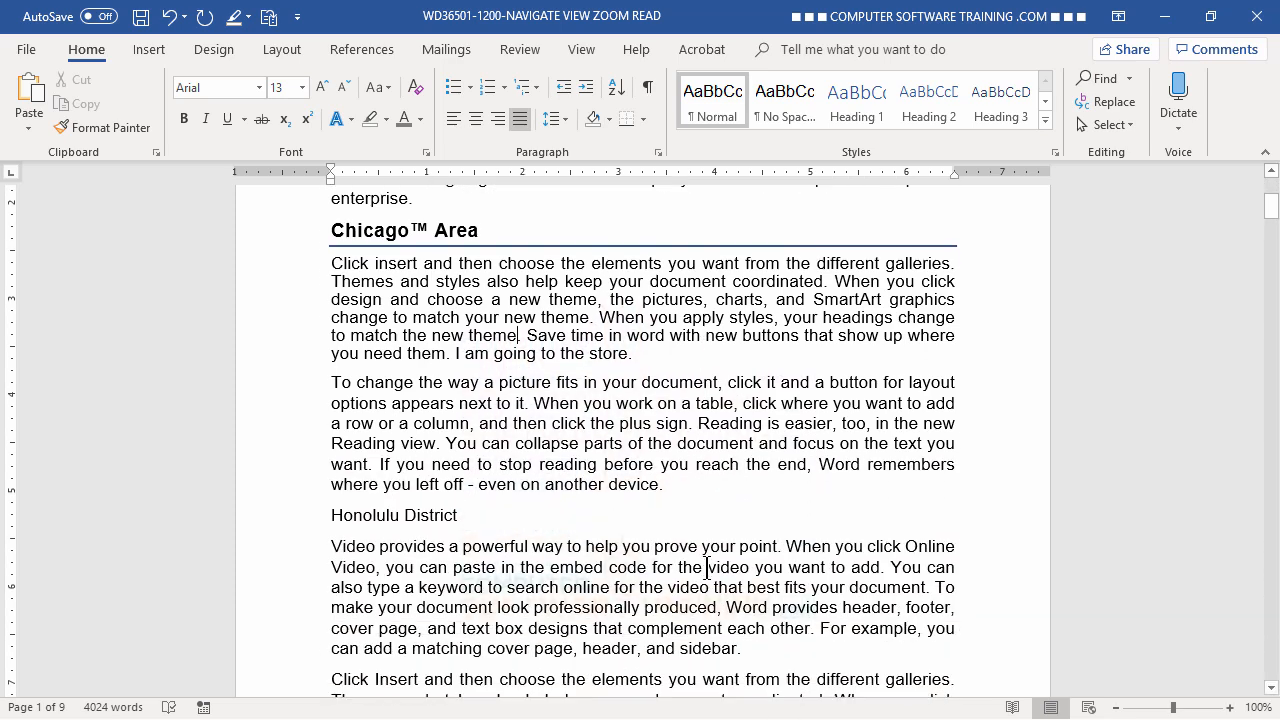
Insert a page break before the last paragraph on page 1, the one starting "To change the way a picture fits".
scroll(629, 514, up, 2)
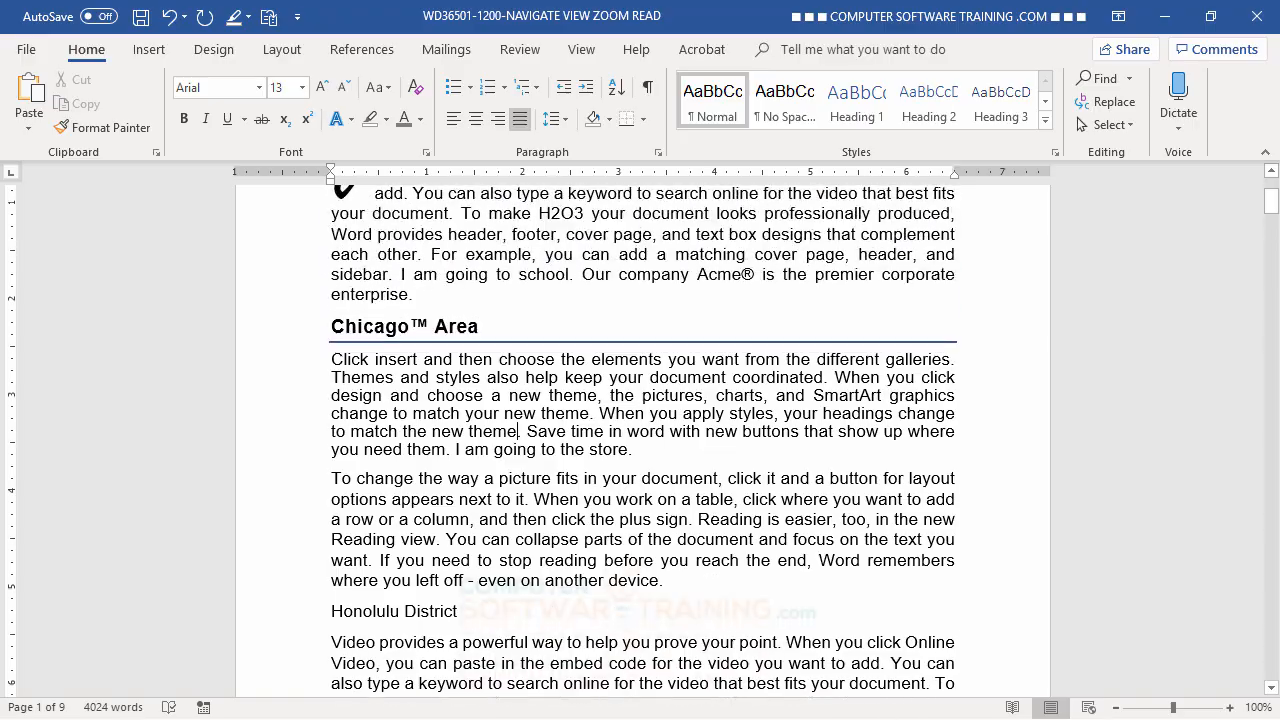
click(1116, 707)
click(1116, 707)
click(1116, 707)
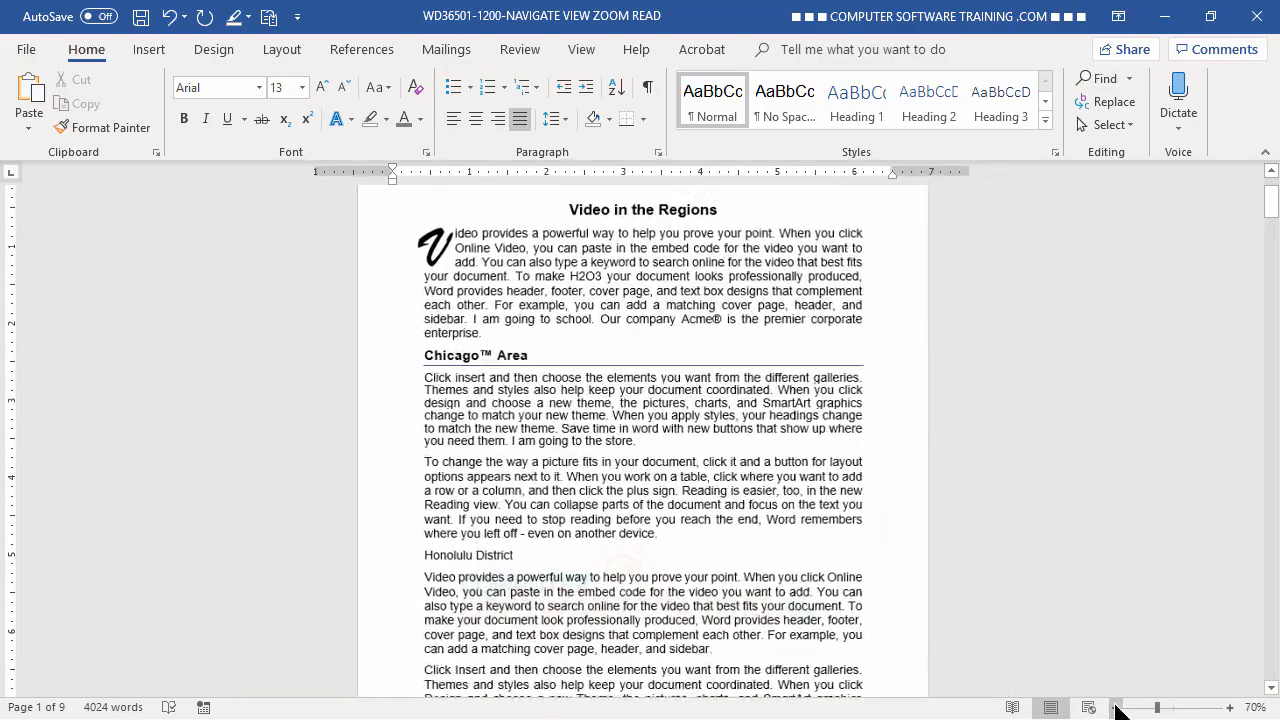
click(1116, 707)
click(1116, 707)
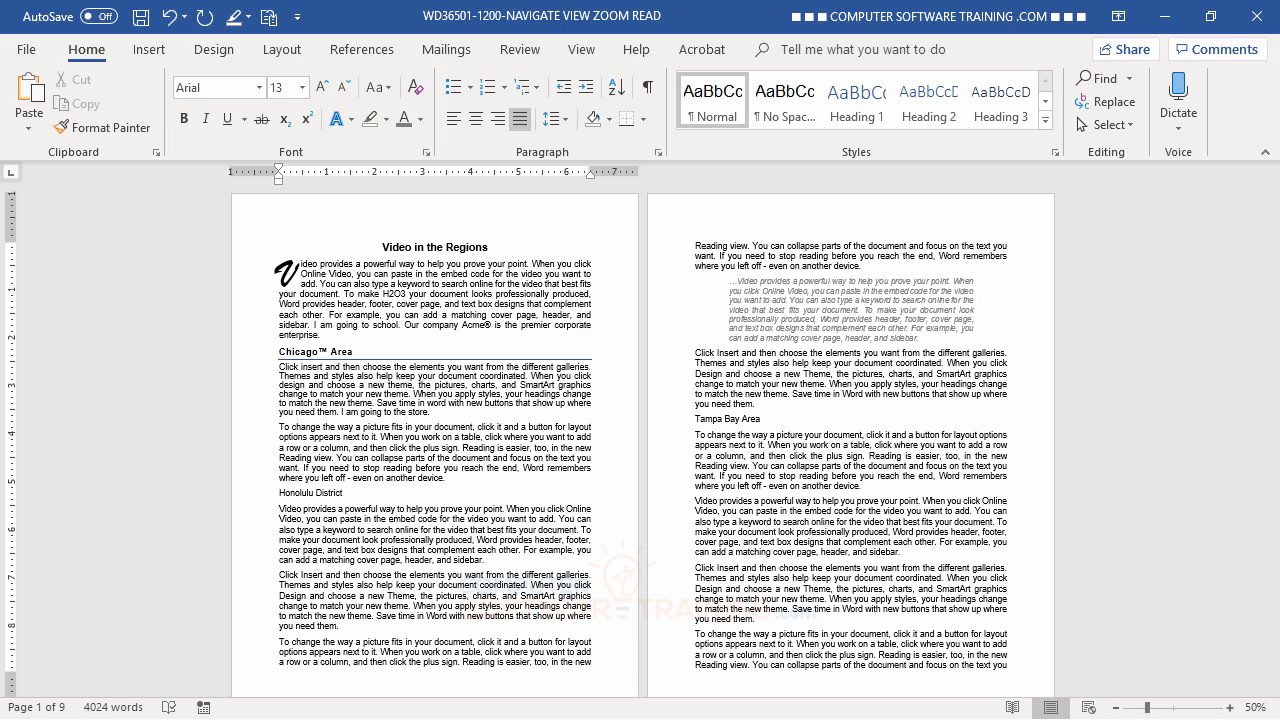
key(ctrl+Return)
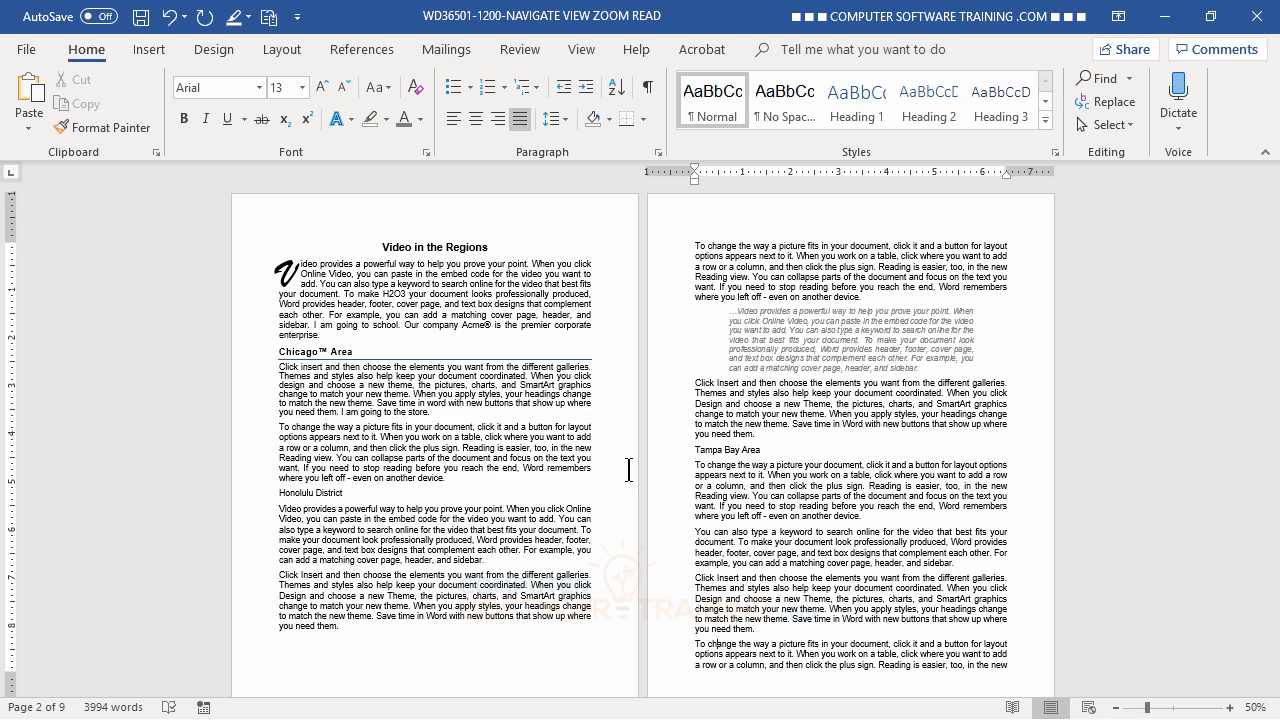
Review the line and page break settings of the last remaining paragraph on page 1 and leave them without applying changes.
scroll(398, 543, down, 1)
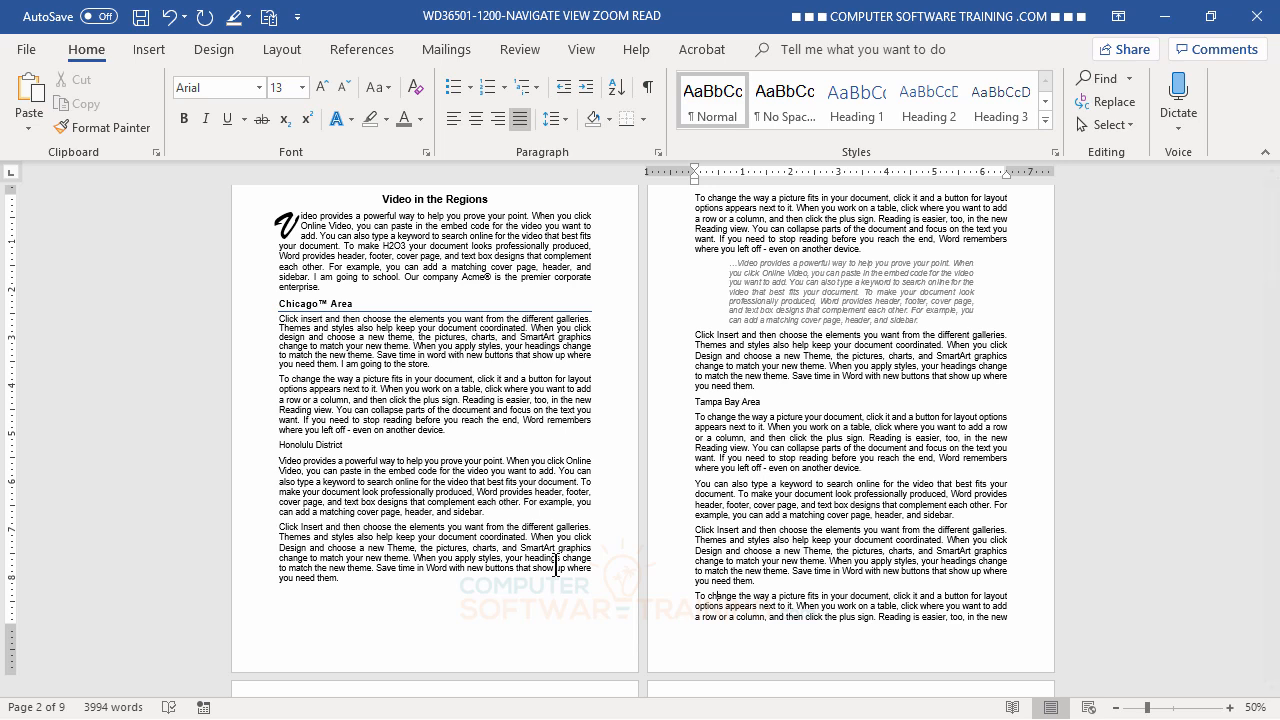
click(360, 552)
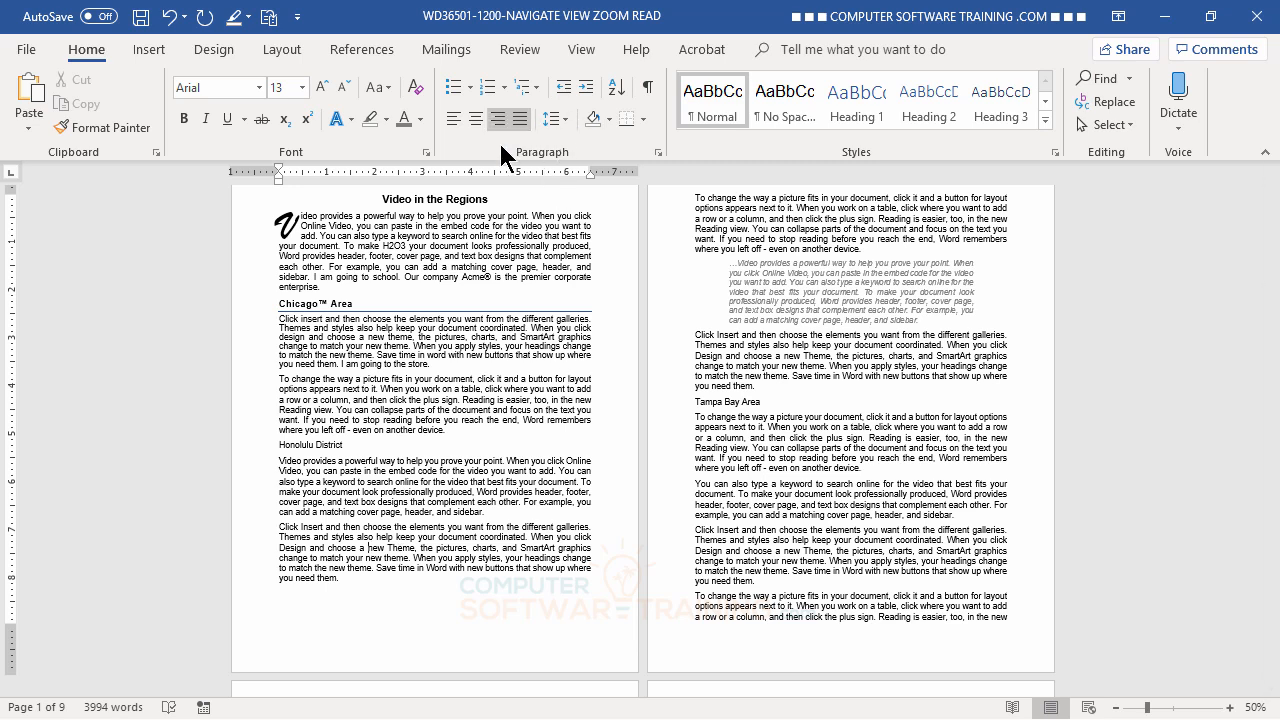
click(658, 153)
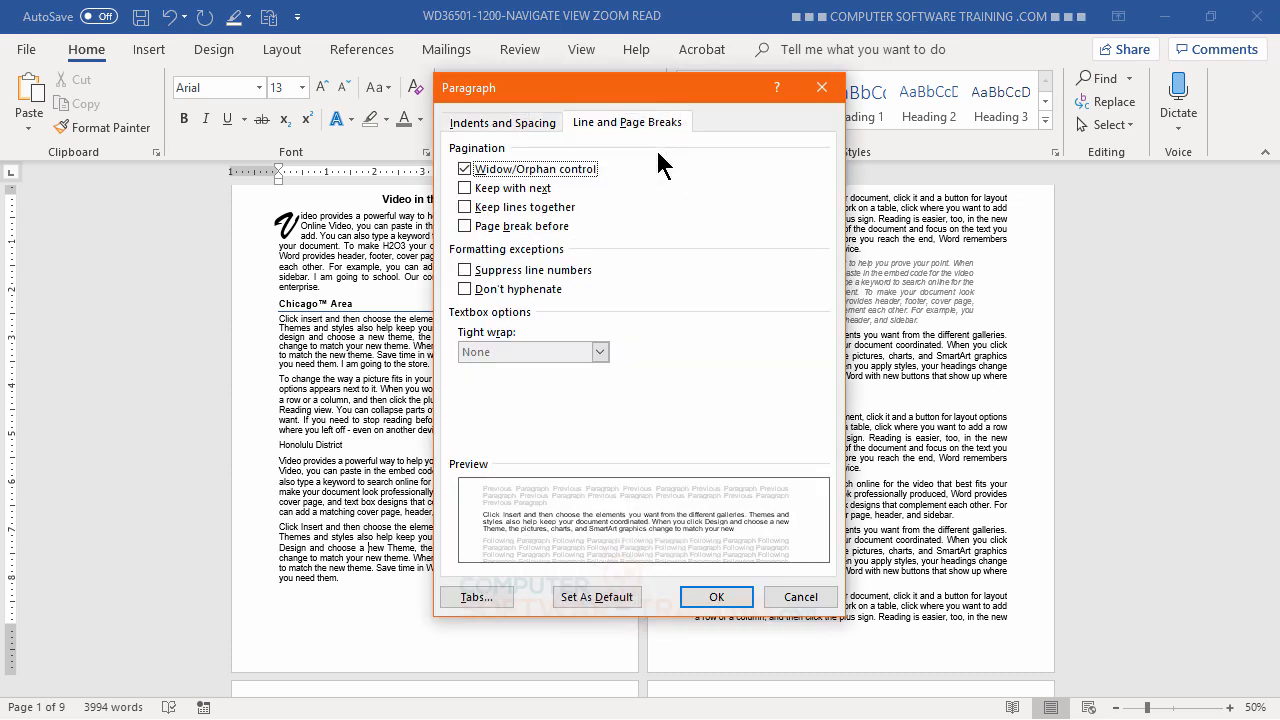
click(640, 128)
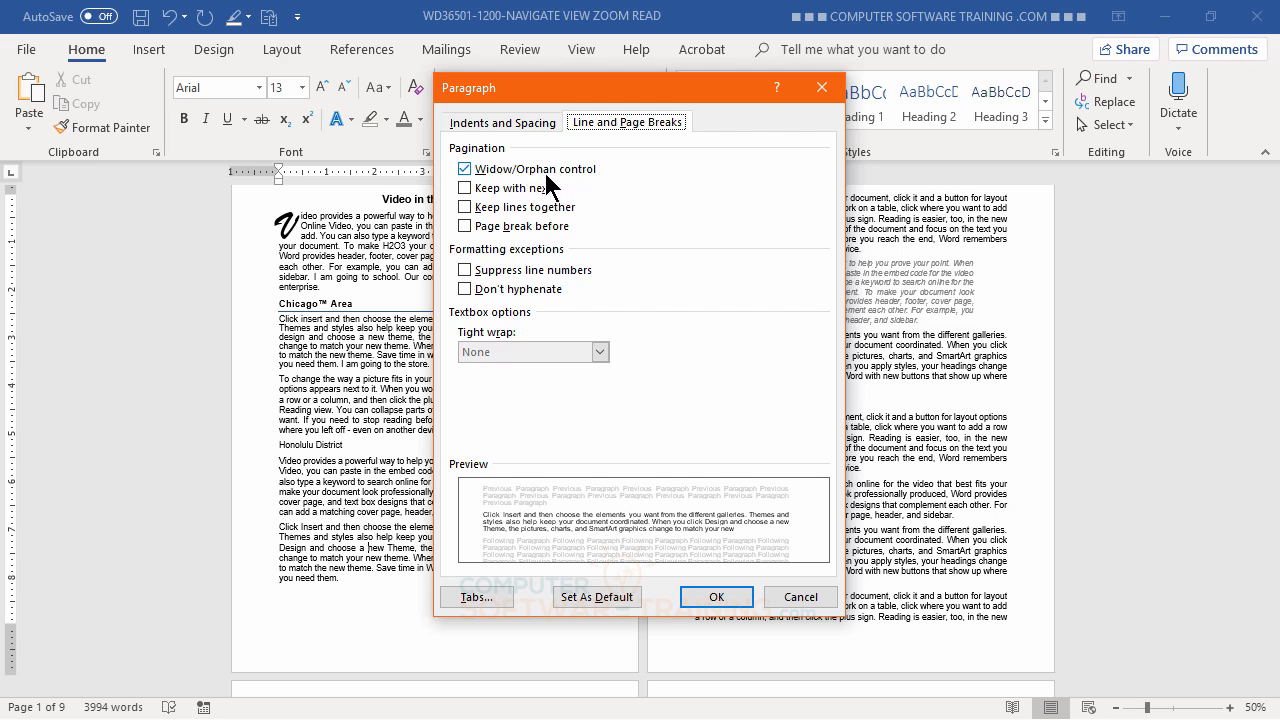
click(814, 599)
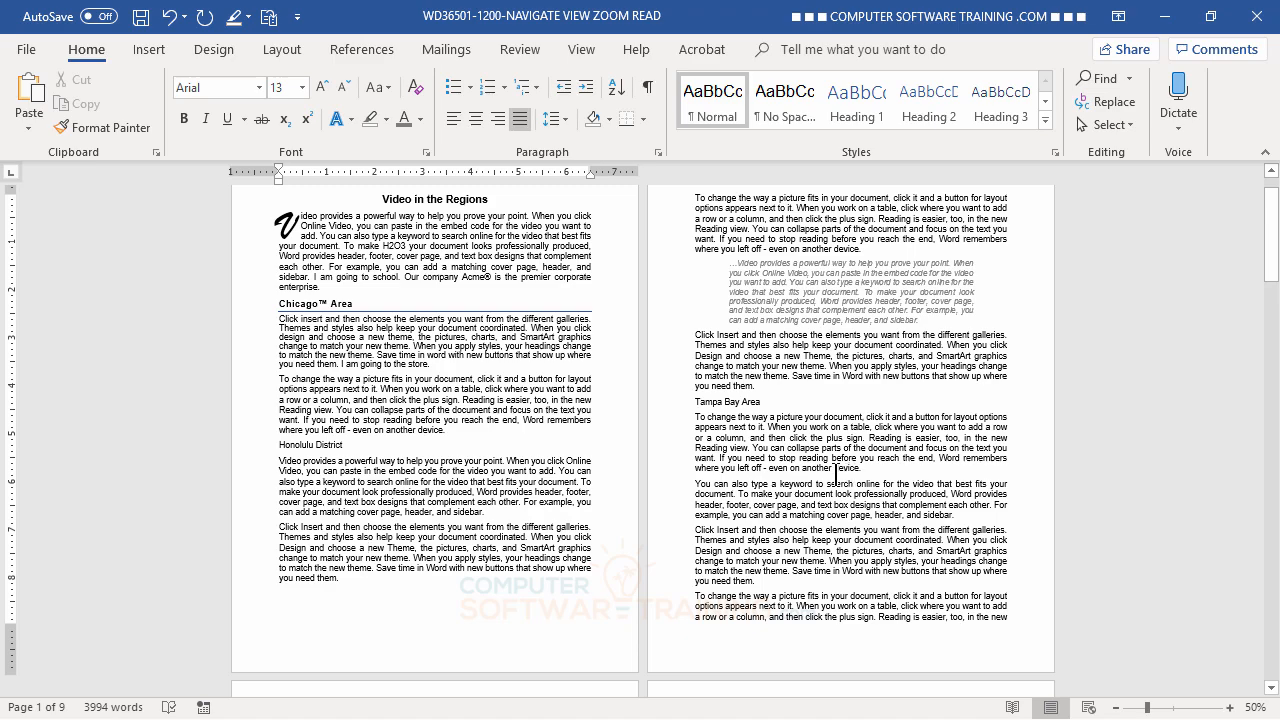
Examine how paragraphs are divided between the bottom of one page and the top of the following page, from page 1 to page 6.
scroll(836, 490, down, 3)
scroll(836, 490, down, 1)
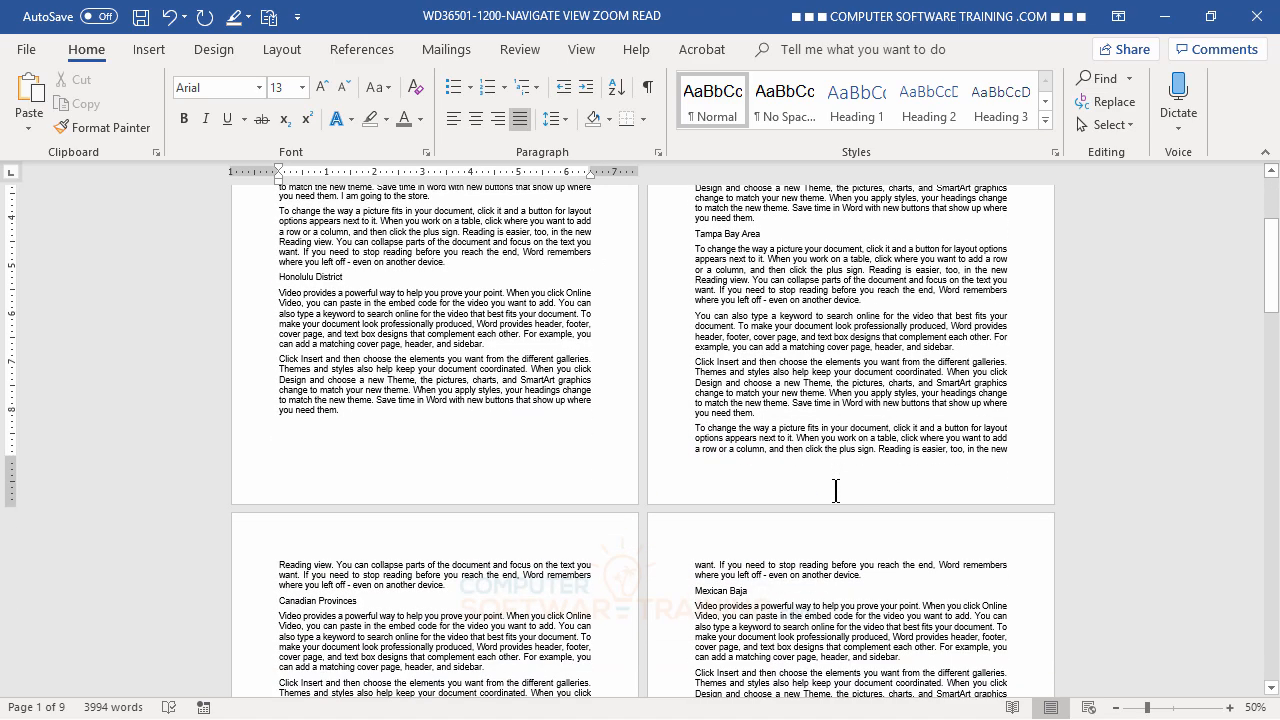
scroll(836, 489, up, 4)
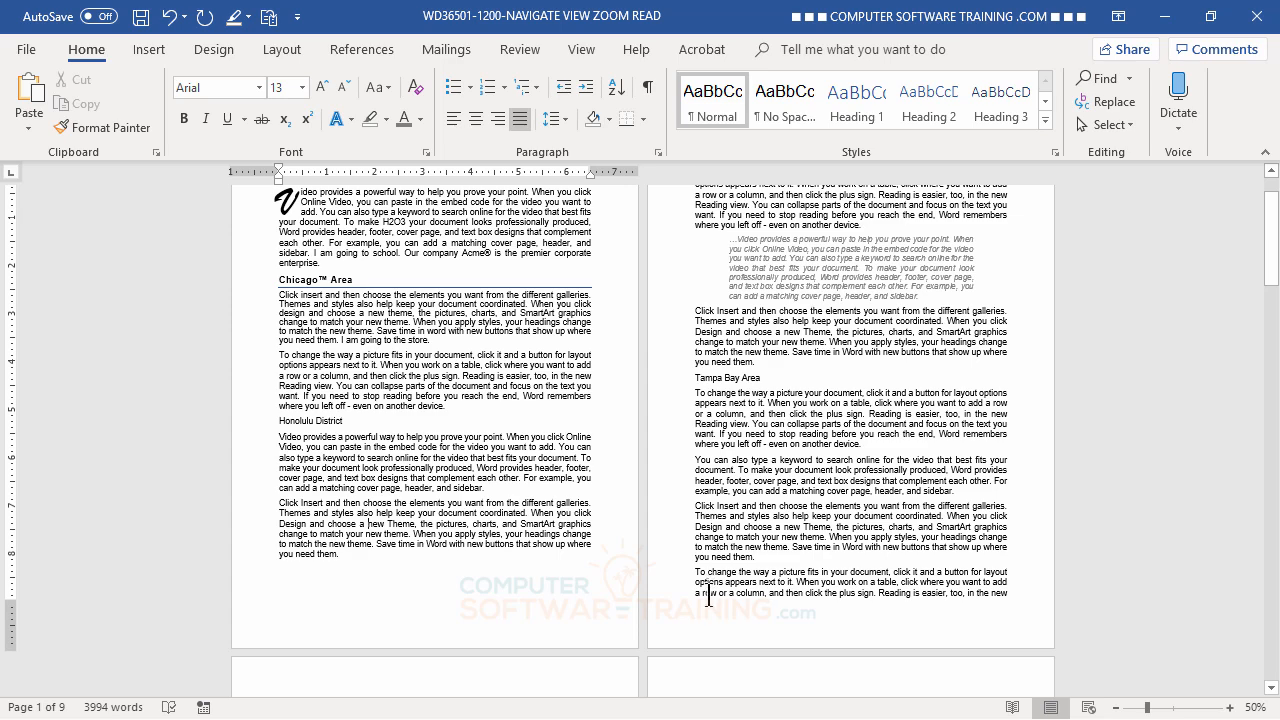
scroll(760, 548, down, 2)
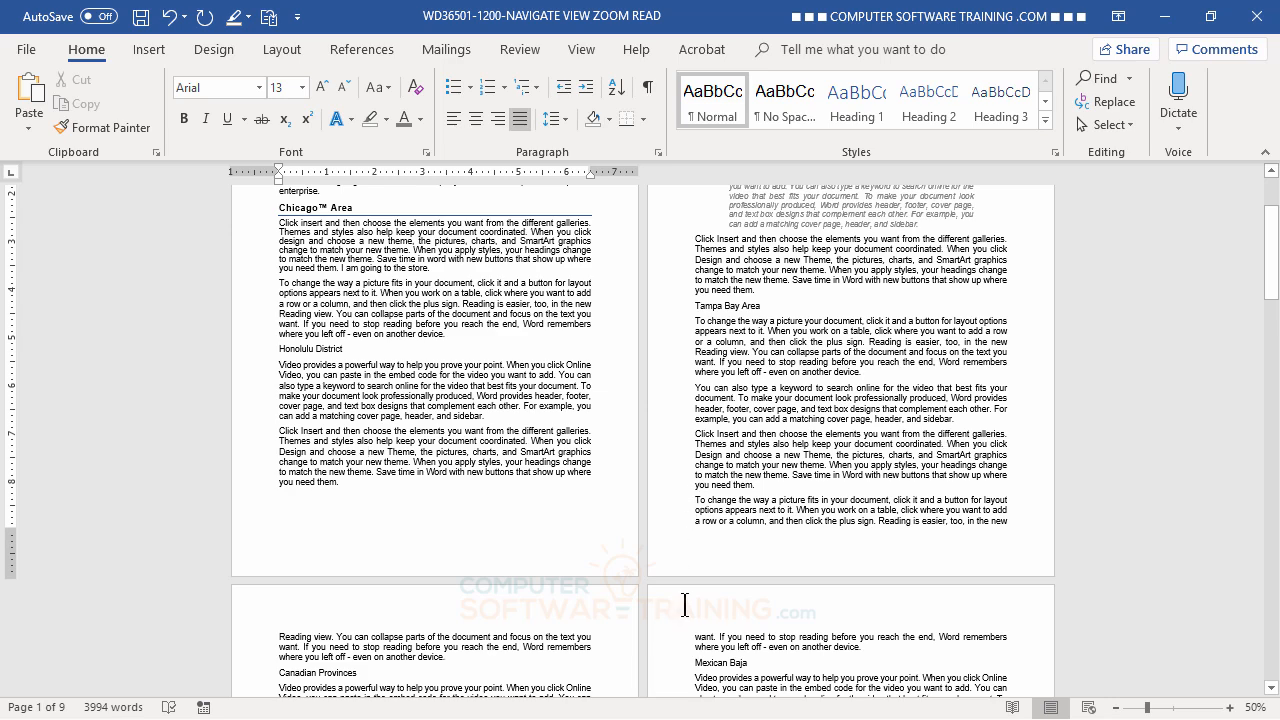
scroll(812, 436, up, 3)
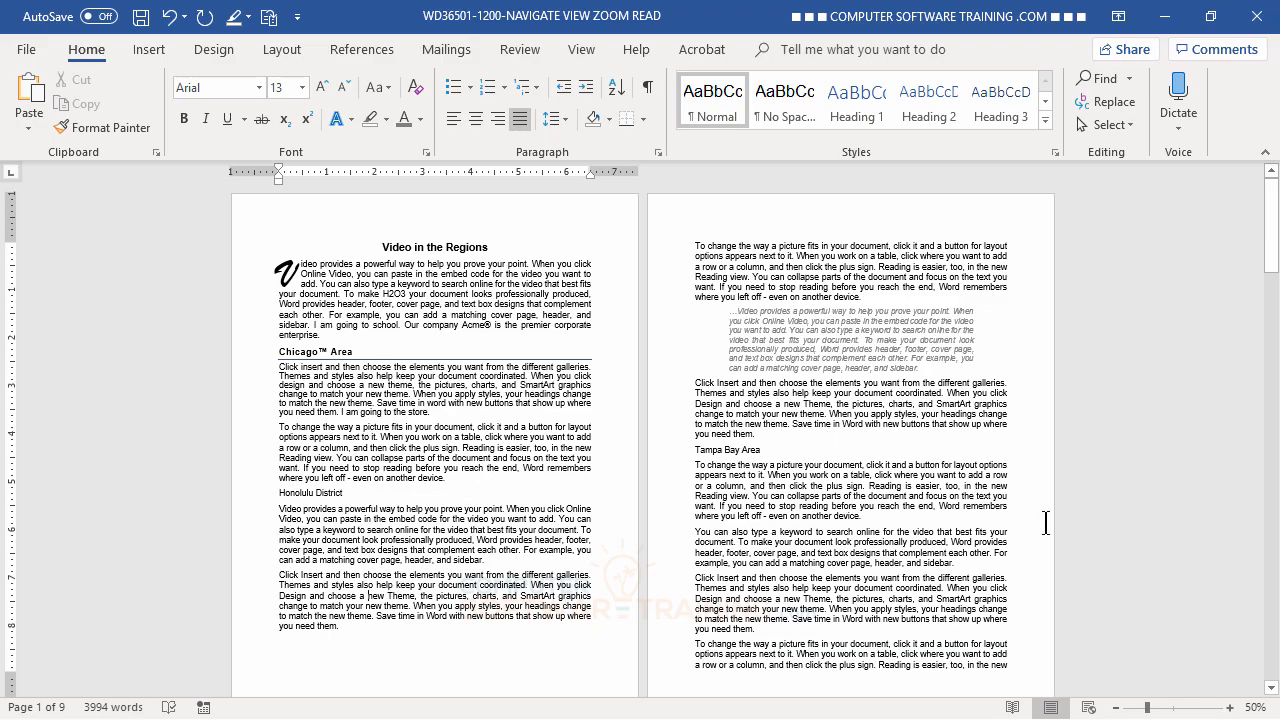
scroll(858, 515, down, 4)
scroll(858, 515, down, 5)
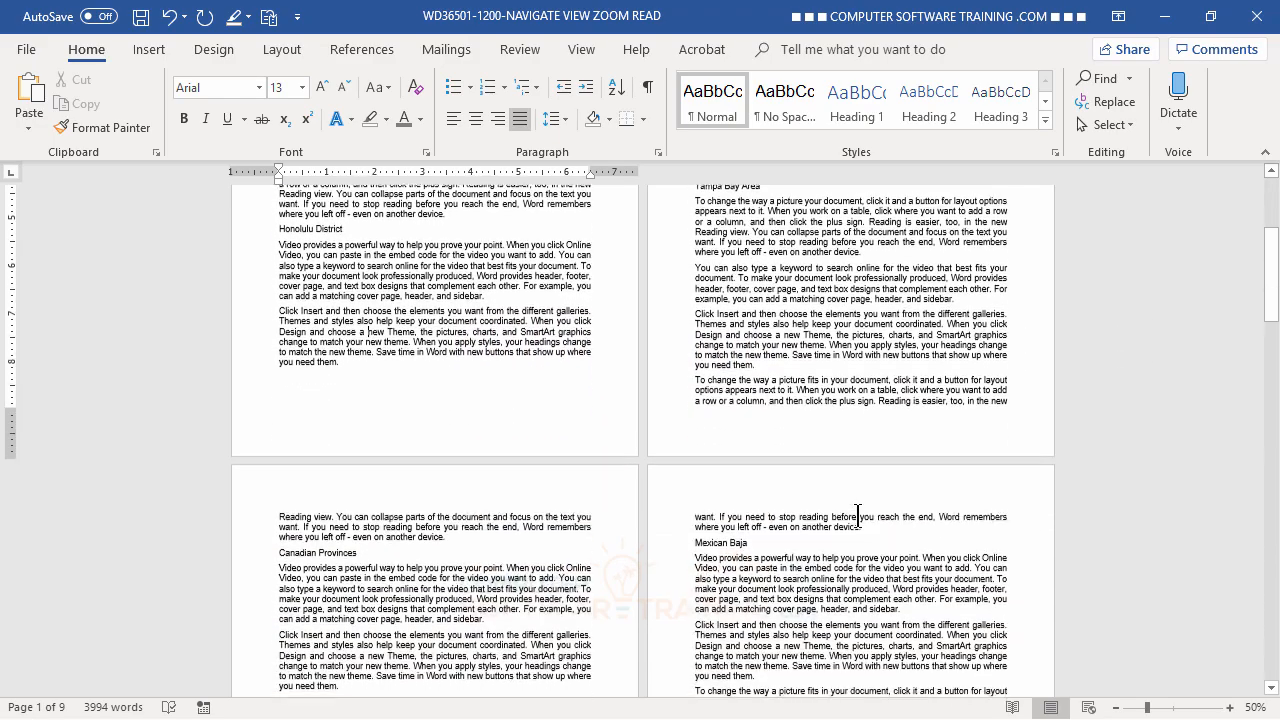
scroll(856, 515, down, 5)
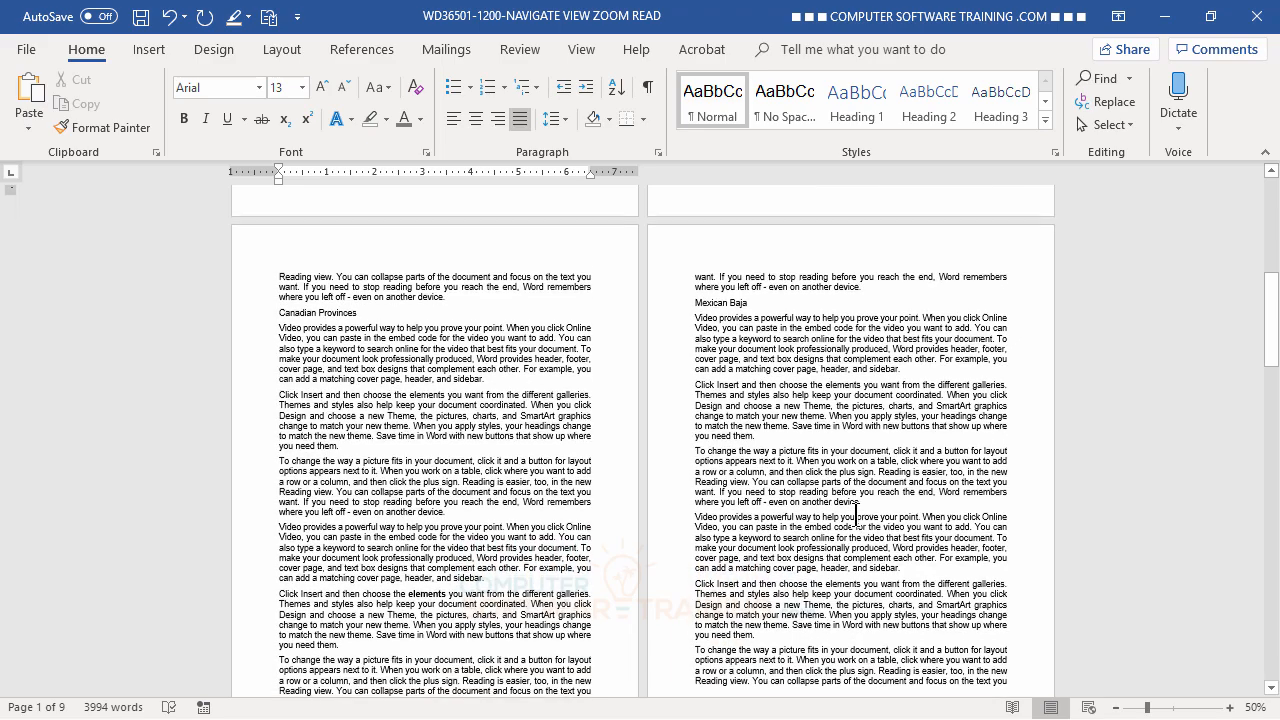
scroll(850, 490, up, 1)
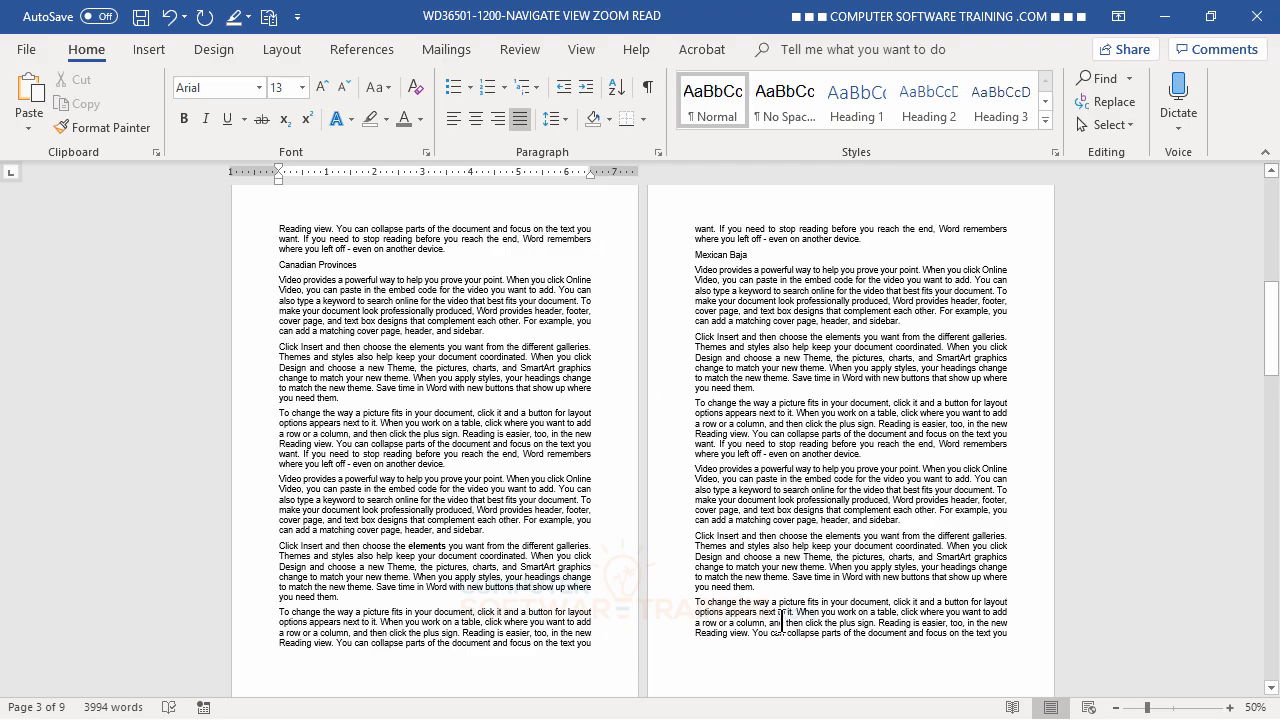
scroll(782, 612, down, 3)
scroll(782, 610, down, 2)
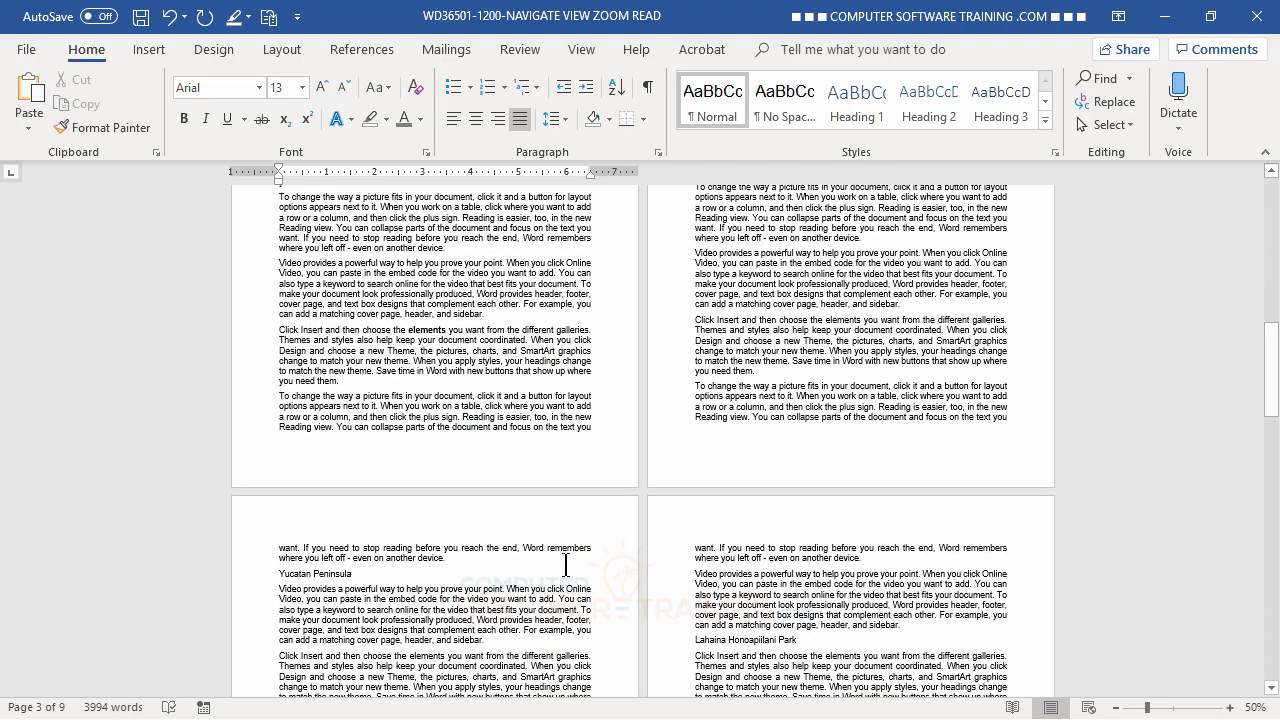
scroll(642, 562, down, 7)
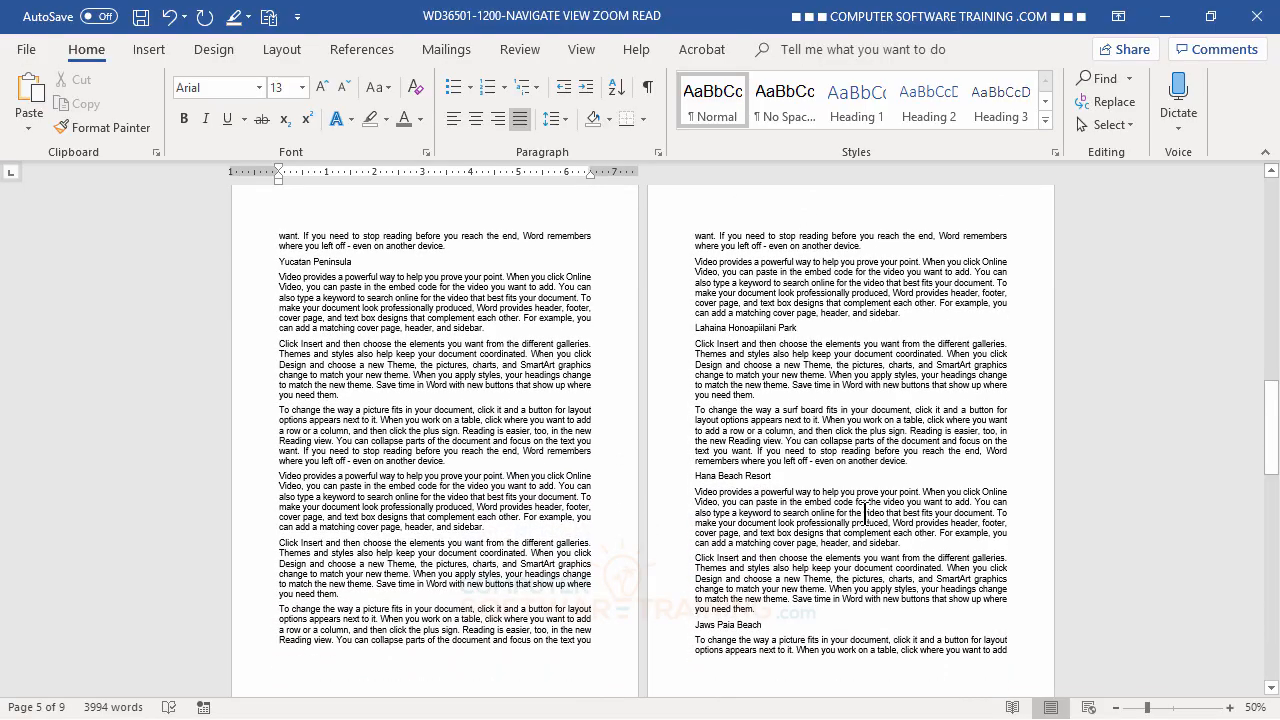
scroll(864, 513, down, 2)
scroll(864, 513, up, 10)
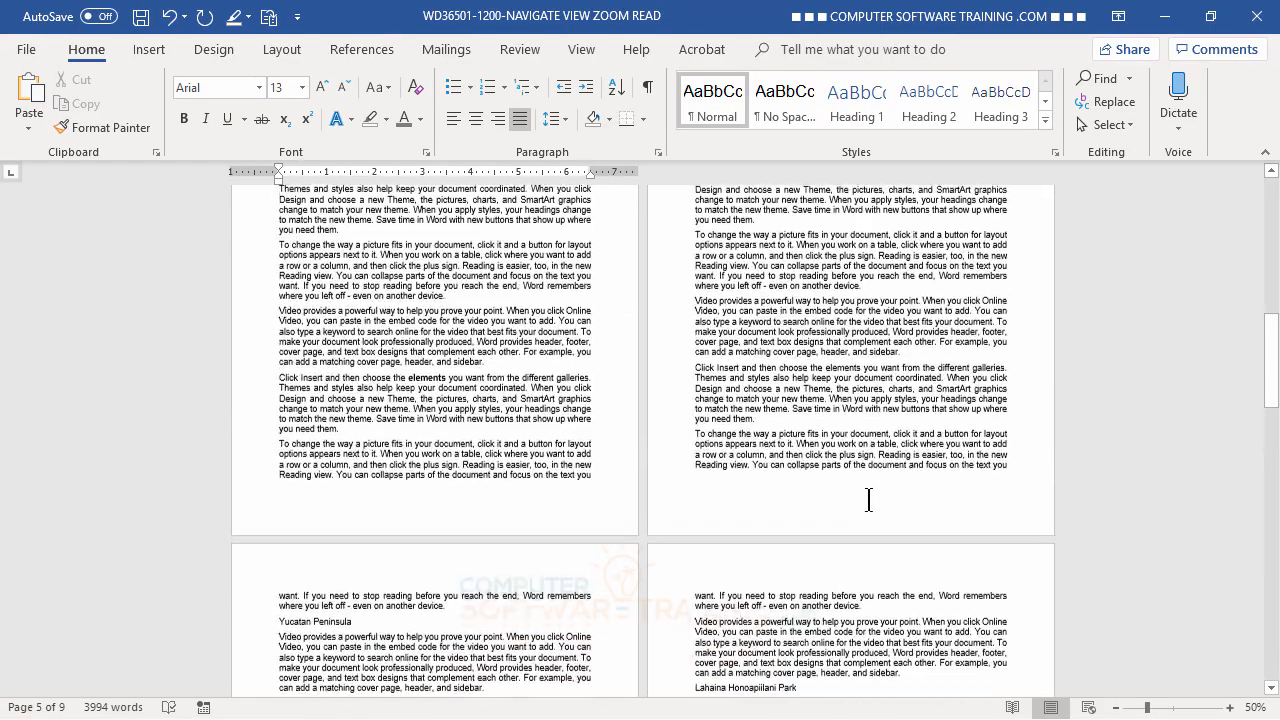
scroll(868, 497, up, 10)
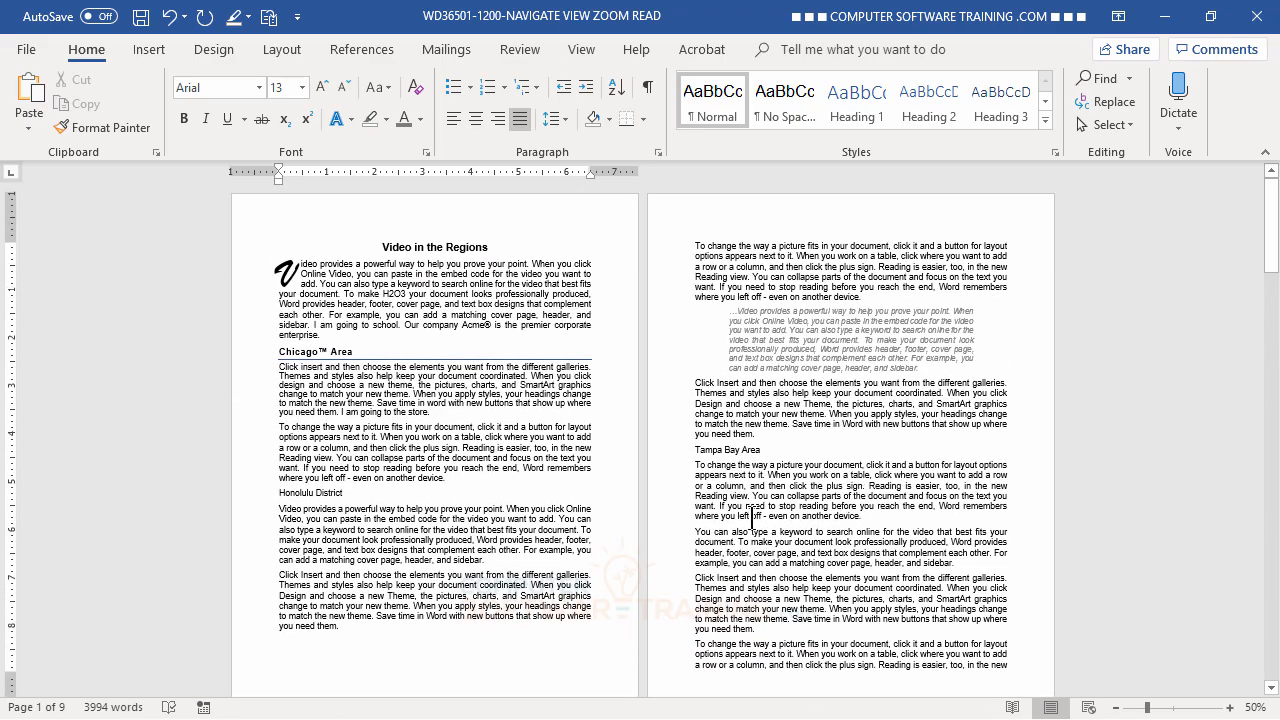
Select the whole document and apply the Keep lines together pagination option to all its paragraphs.
click(438, 385)
key(ctrl+a)
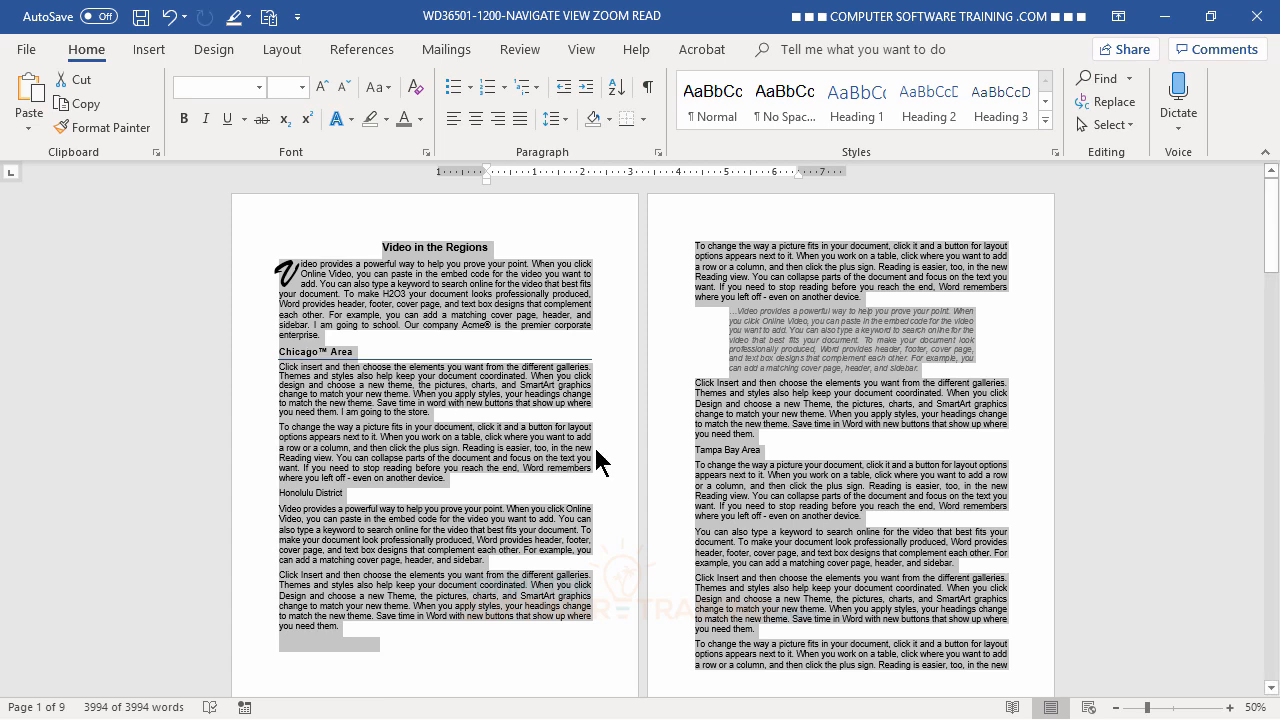
click(658, 152)
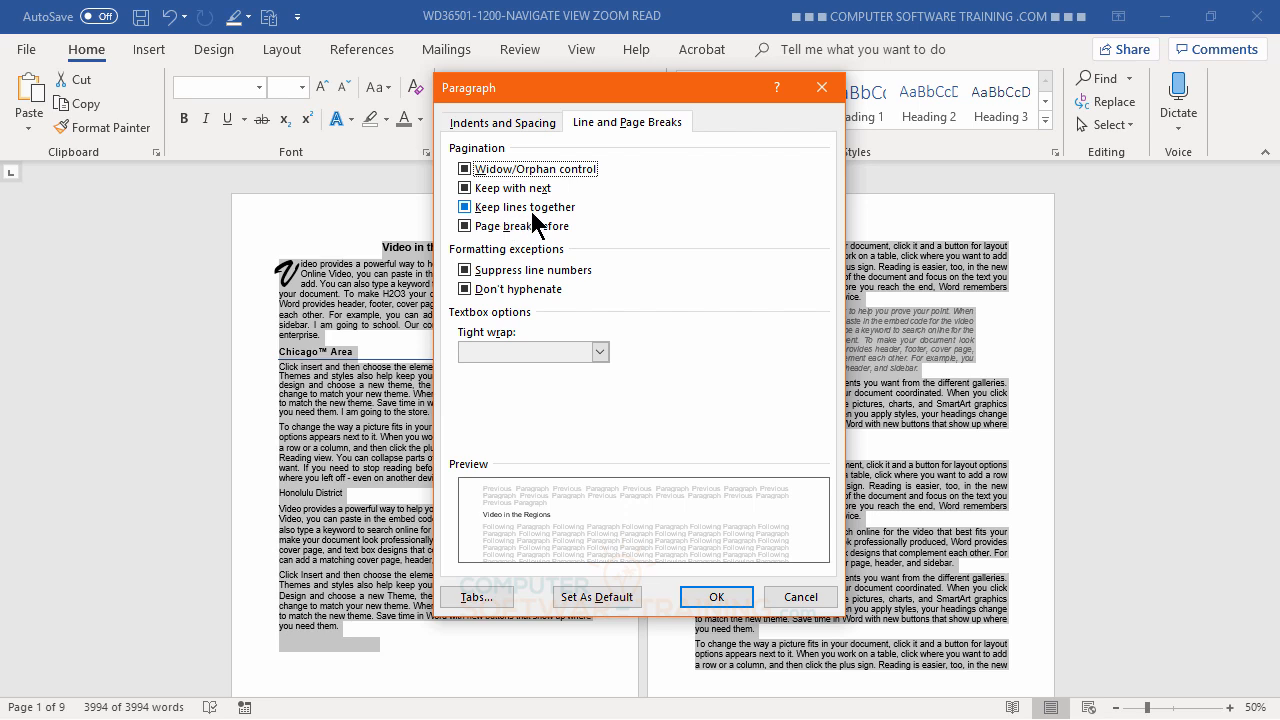
click(466, 207)
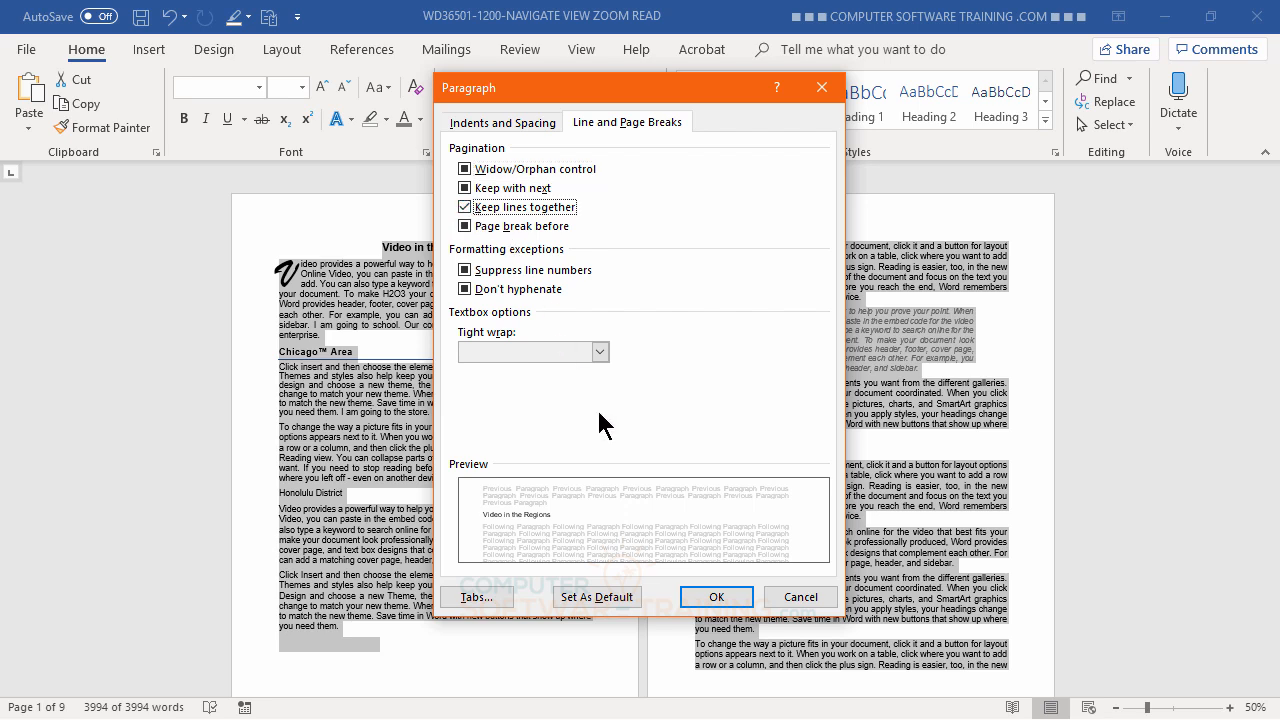
click(467, 209)
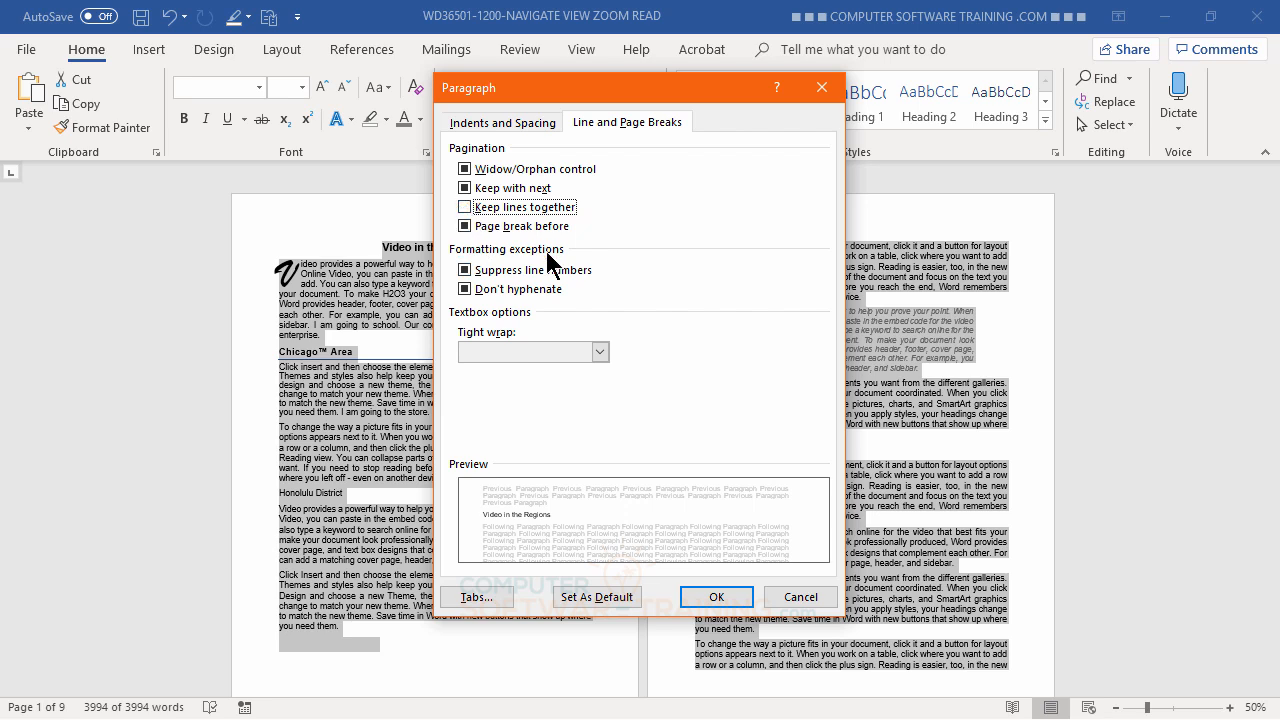
click(464, 207)
click(468, 212)
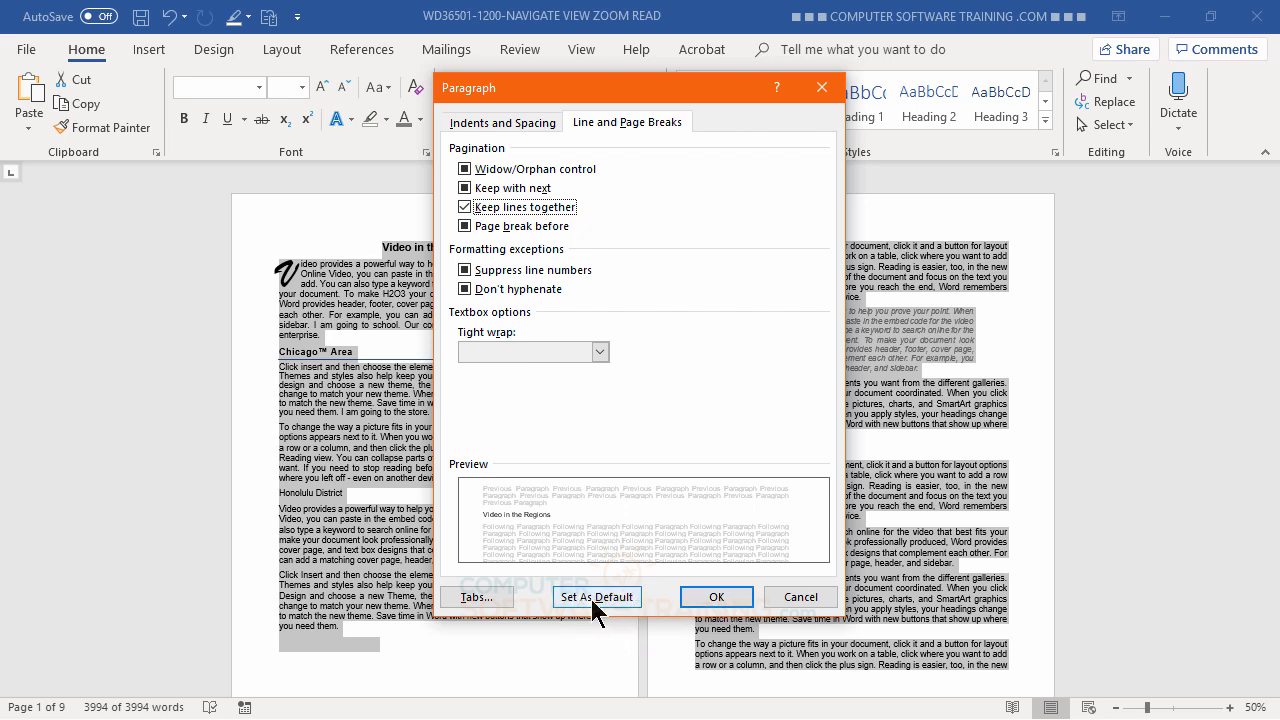
click(716, 598)
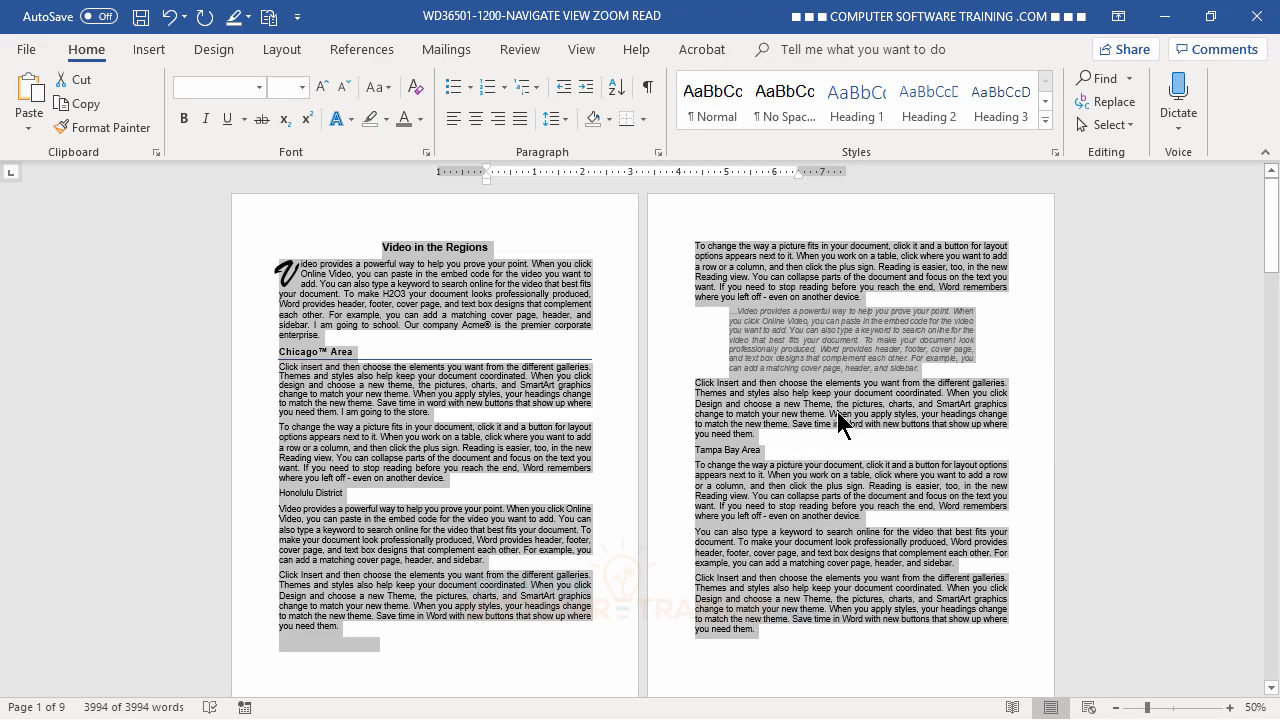
Examine the page ends throughout the document for paragraphs kept whole, and deselect the text.
scroll(837, 411, down, 5)
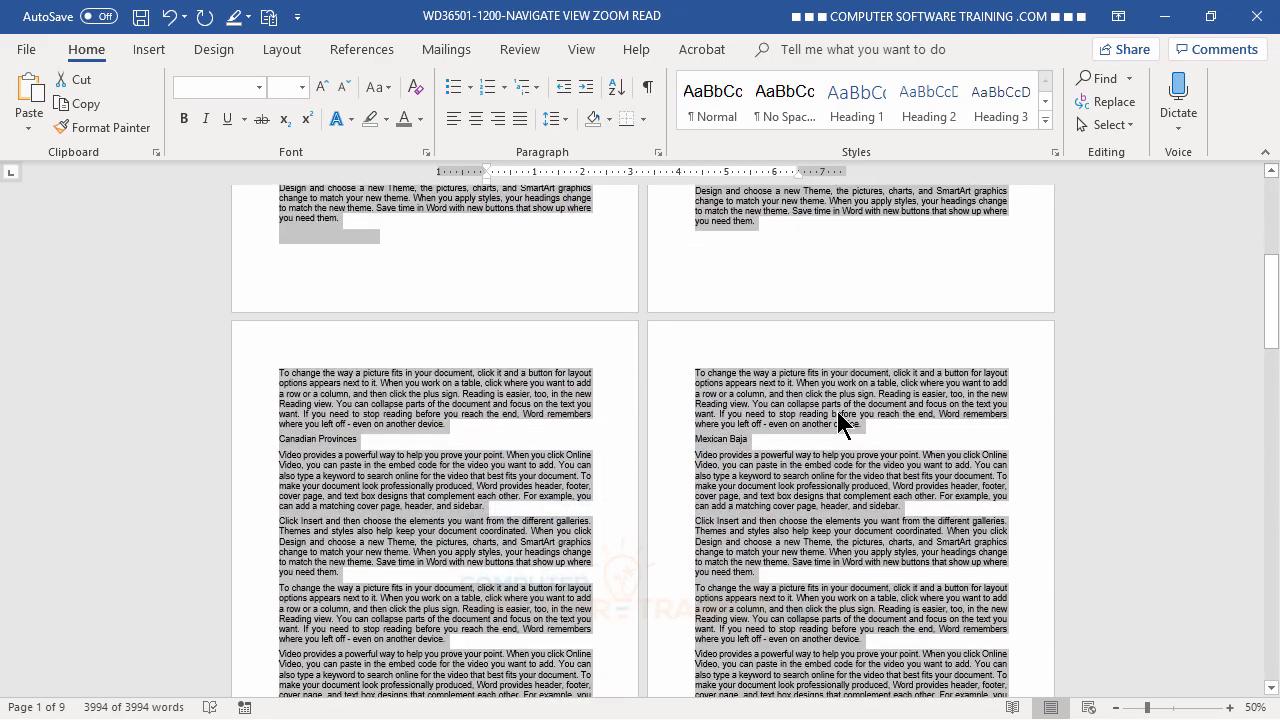
scroll(838, 421, down, 3)
scroll(838, 412, down, 10)
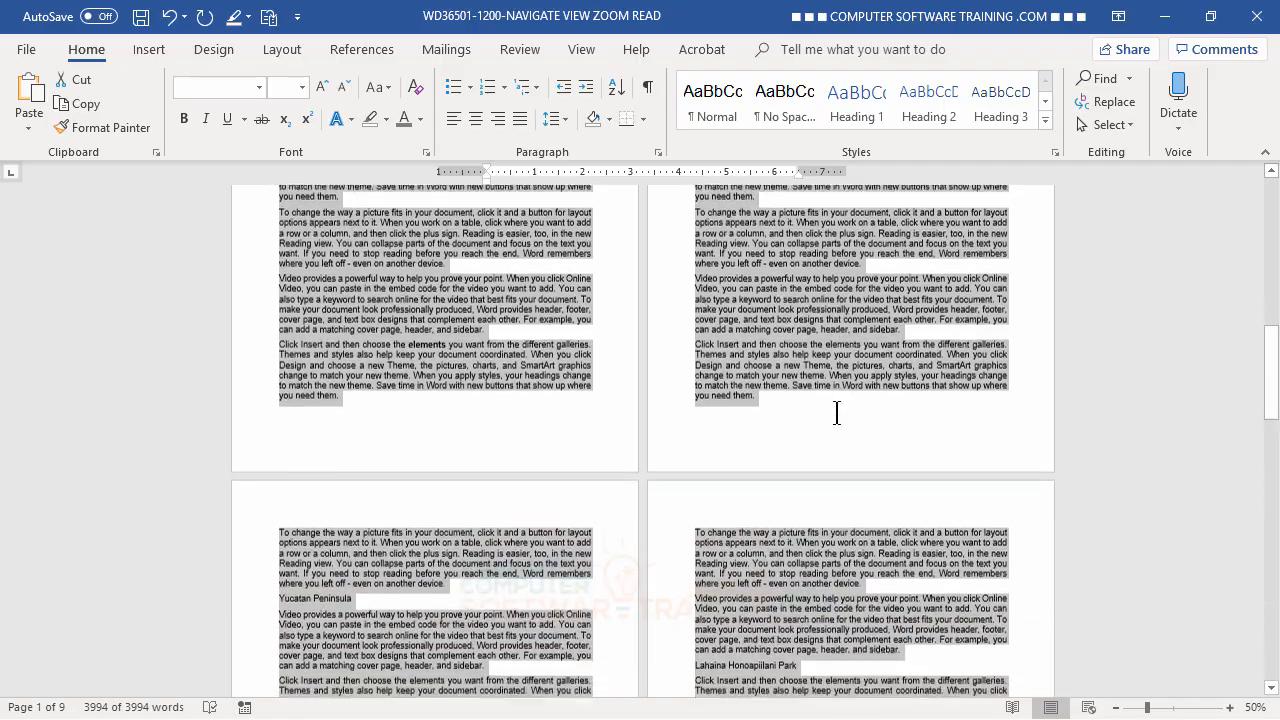
scroll(837, 412, down, 5)
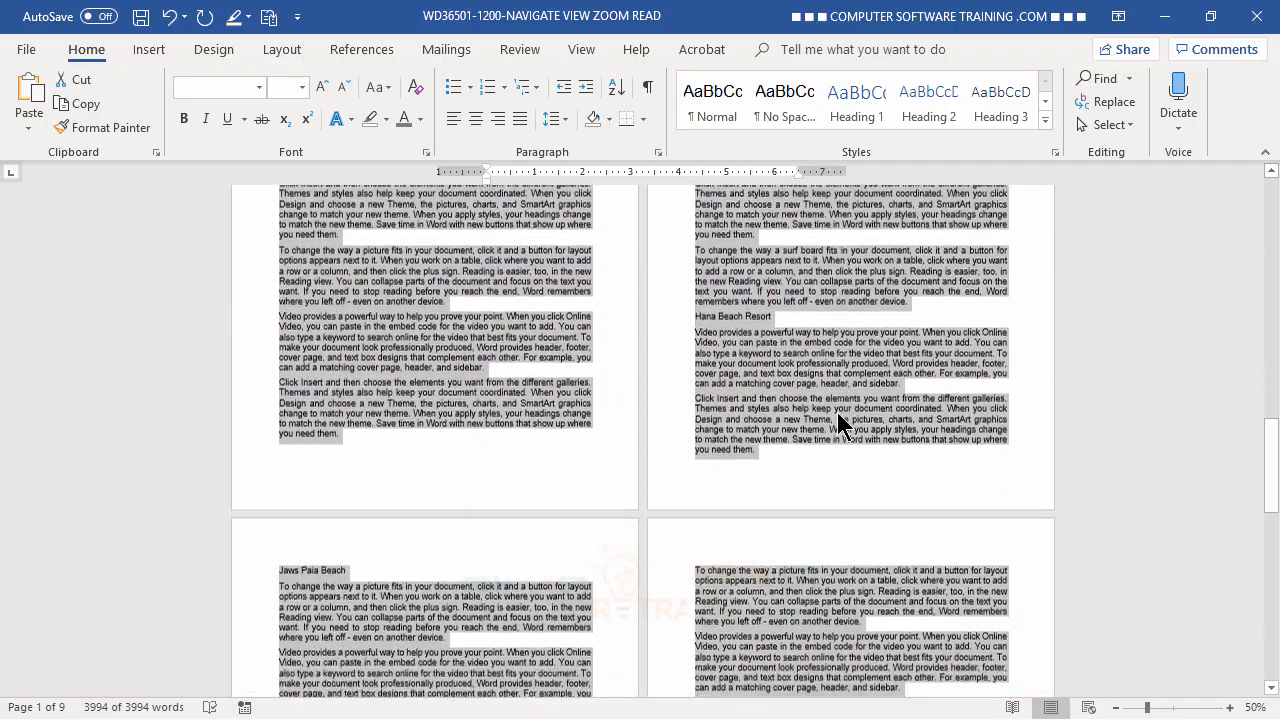
scroll(837, 412, down, 5)
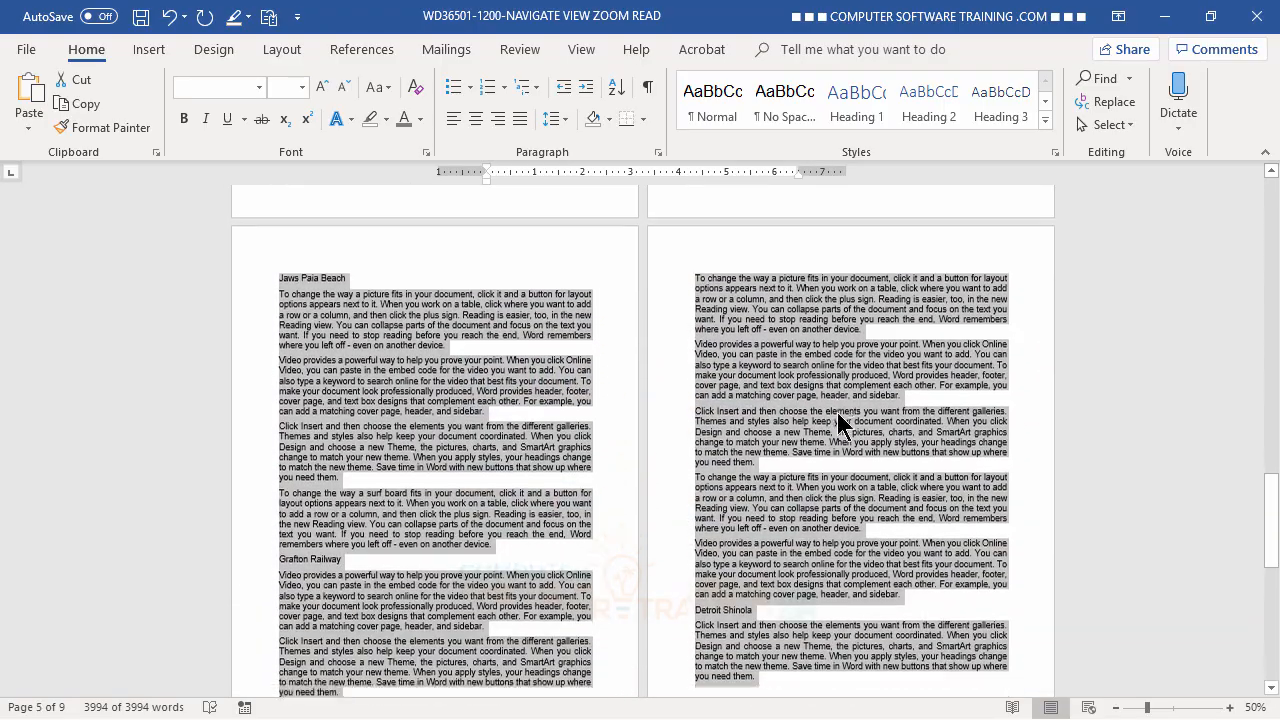
scroll(838, 413, down, 5)
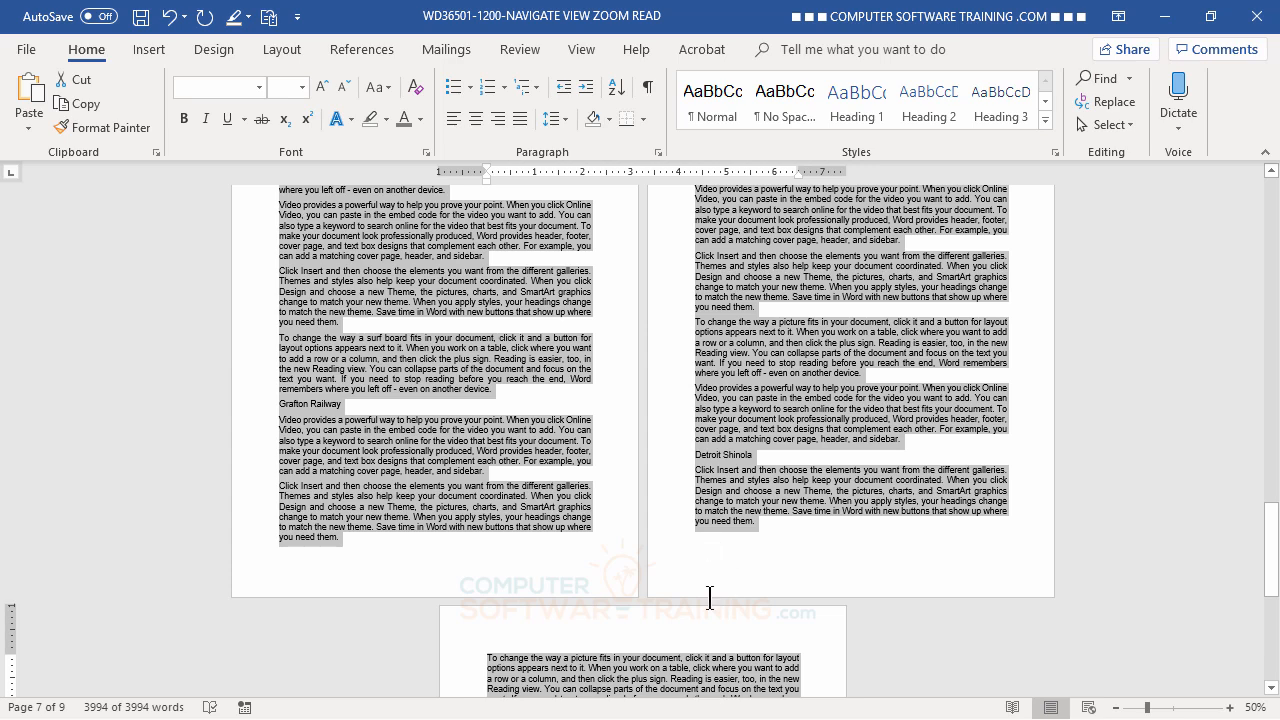
scroll(758, 549, down, 1)
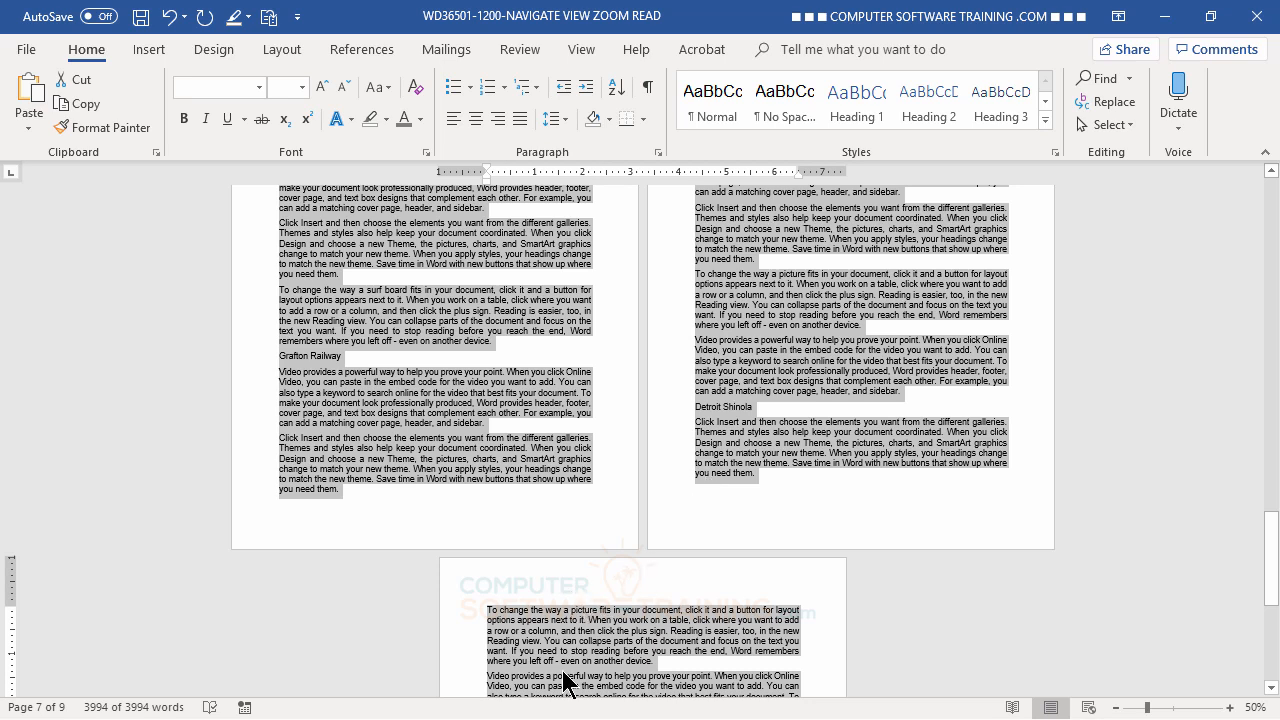
scroll(760, 615, up, 3)
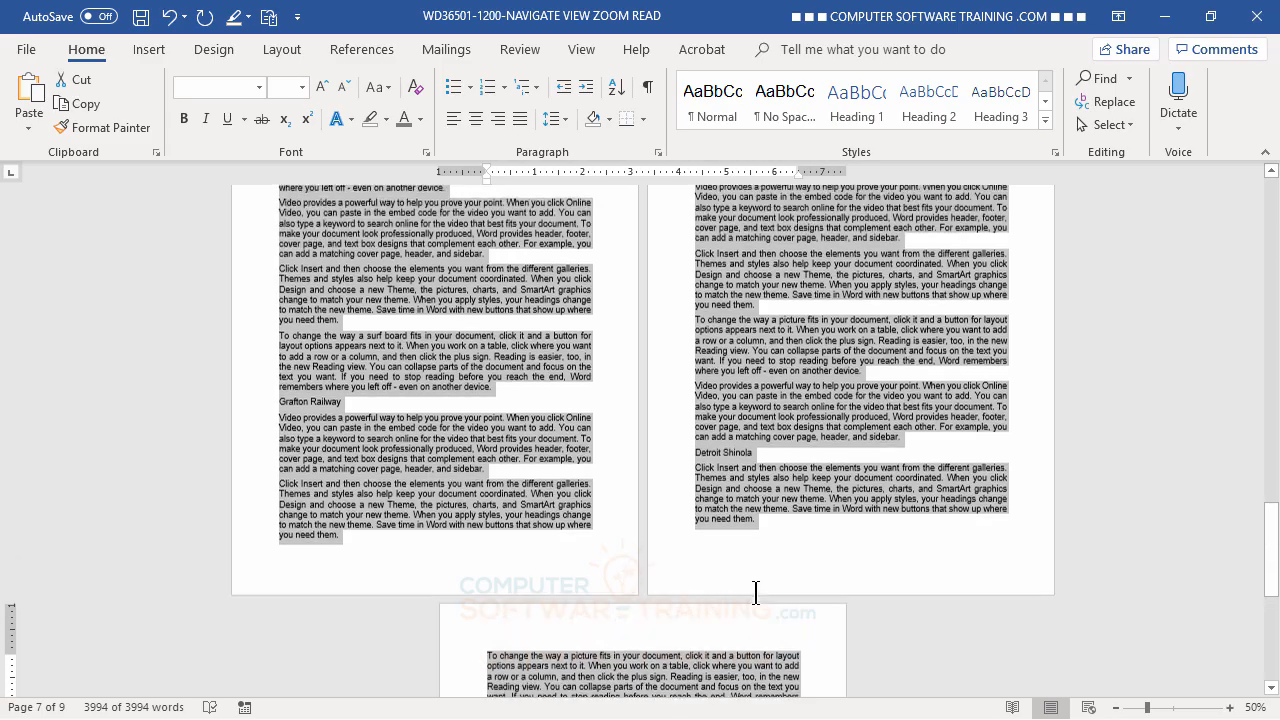
scroll(734, 577, down, 8)
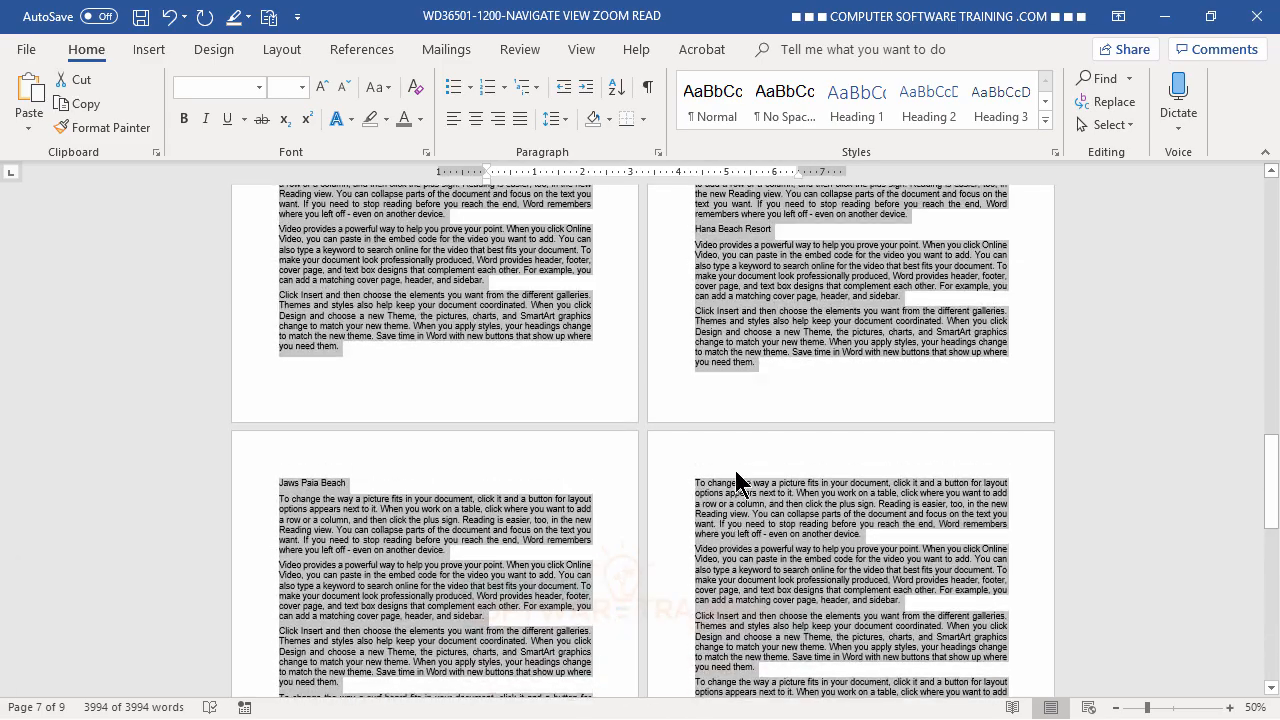
click(737, 483)
scroll(746, 527, up, 20)
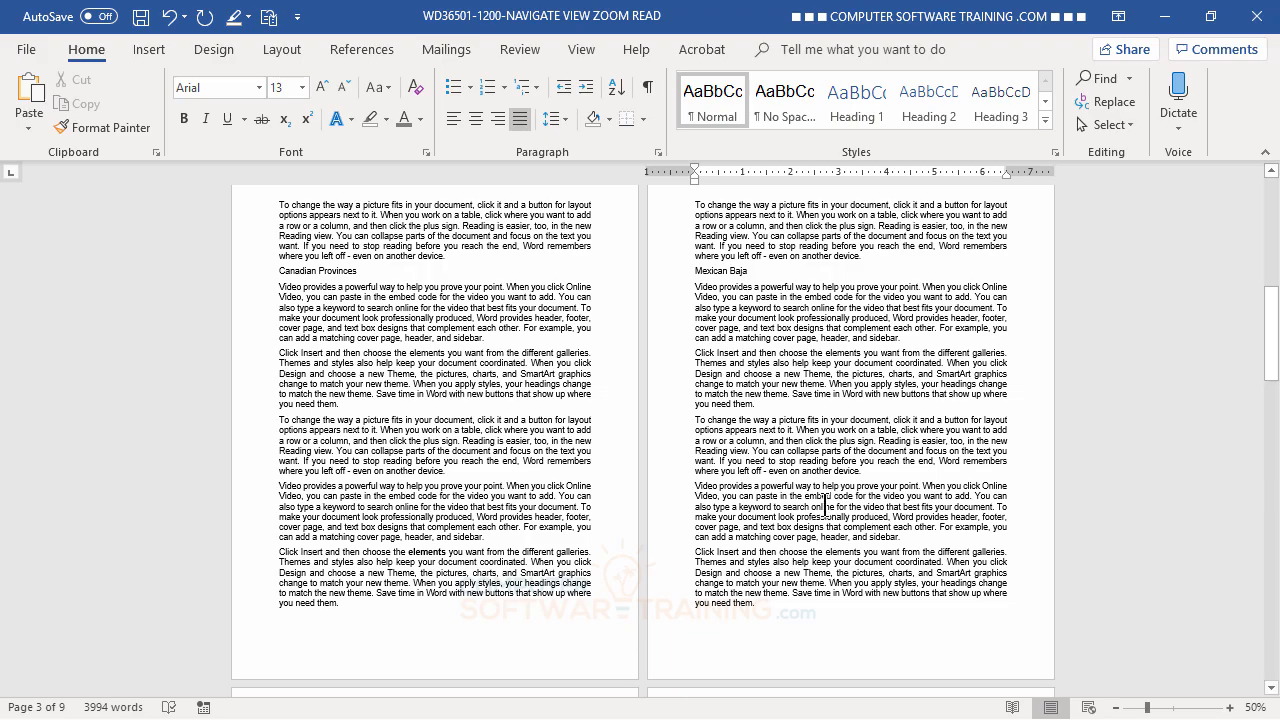
Shade the page 2 paragraph beginning "You can also type a keyword" in light gray.
scroll(824, 507, up, 6)
scroll(824, 507, up, 10)
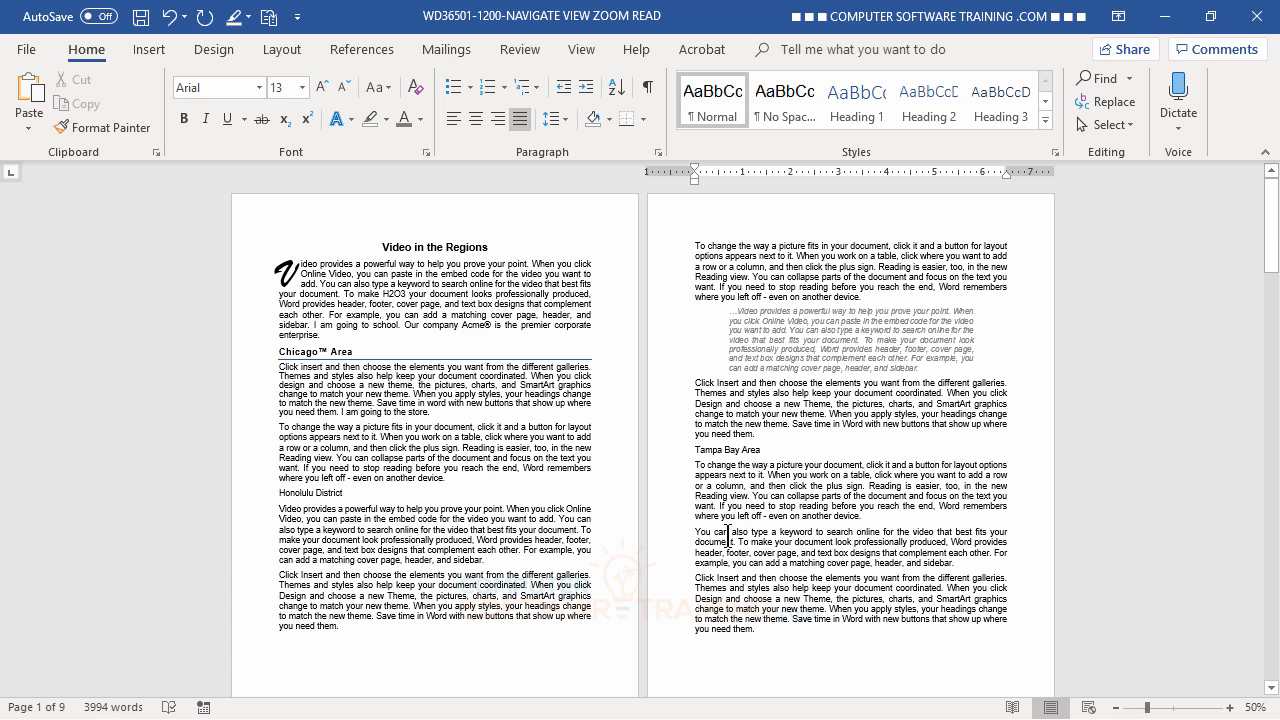
click(733, 541)
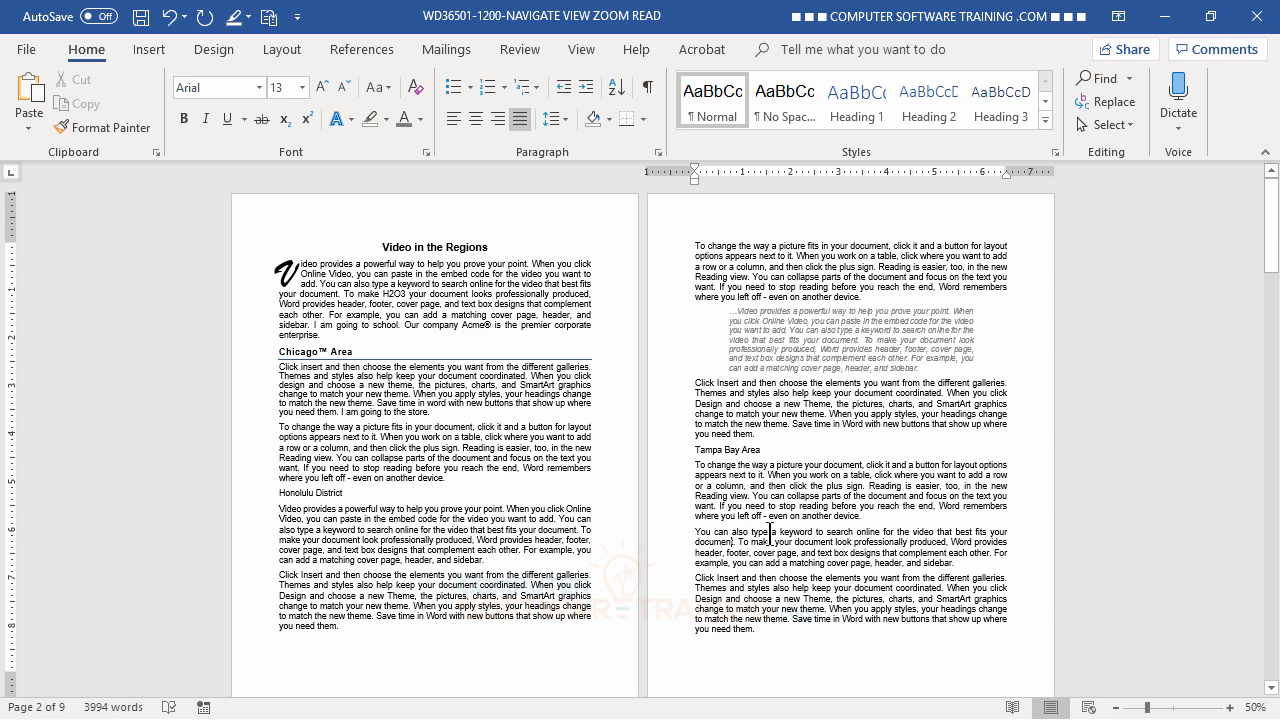
click(838, 545)
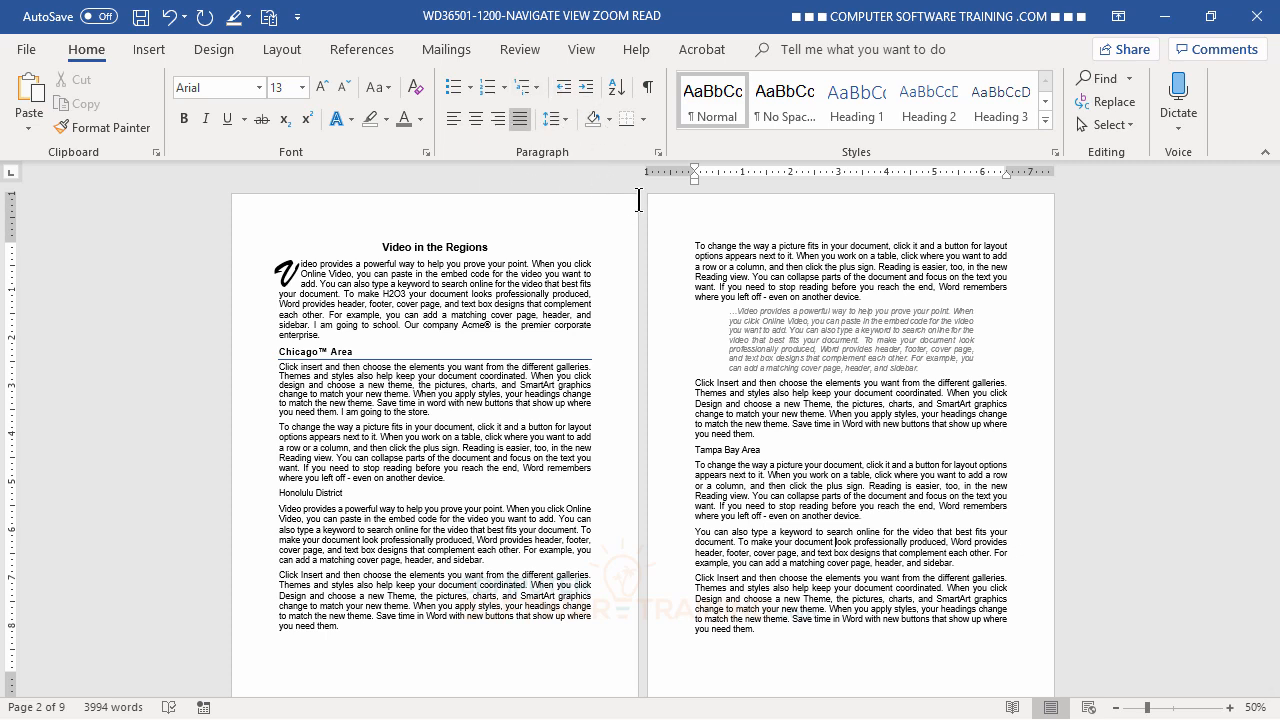
click(608, 118)
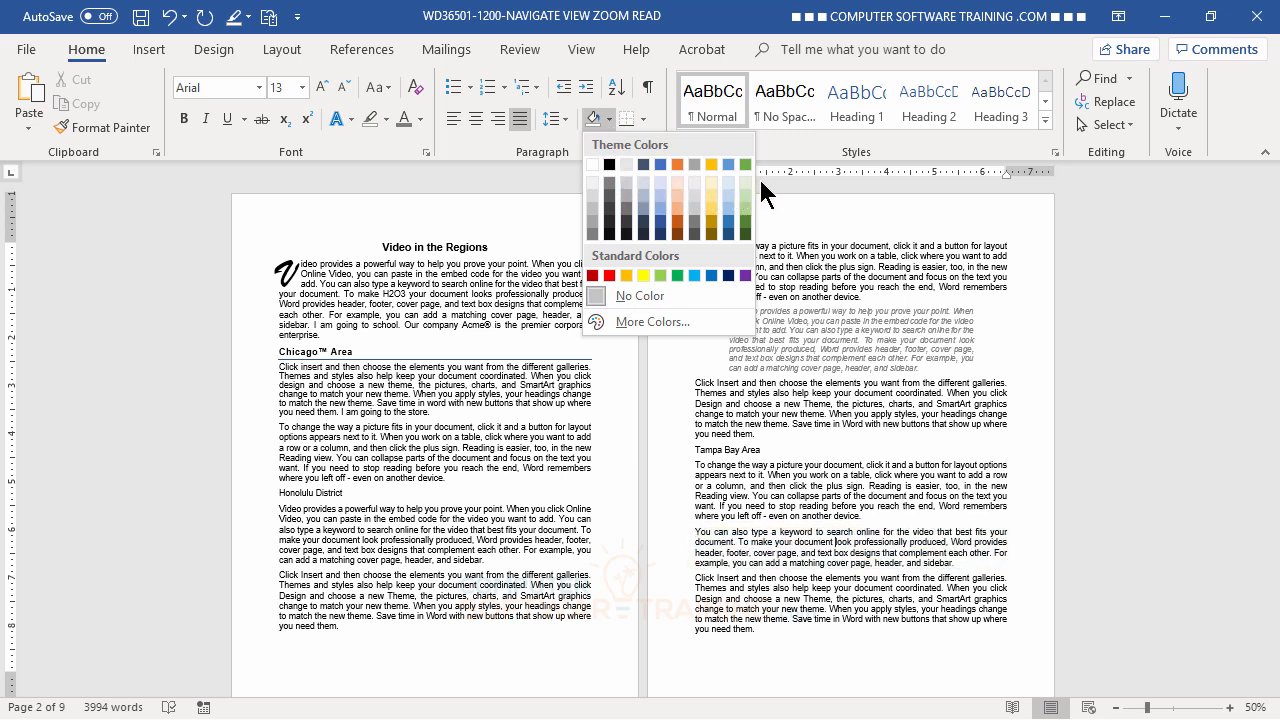
click(591, 183)
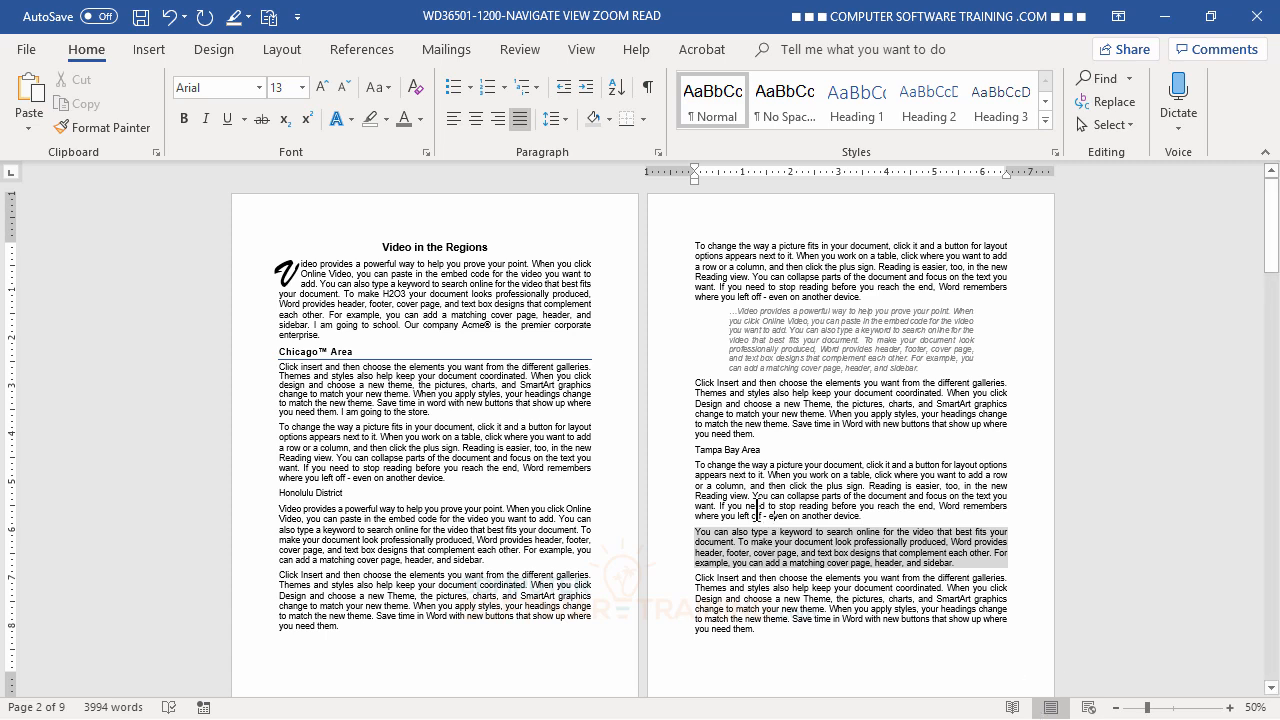
Apply a light gold shading to the Chicago Area heading on page 1.
click(287, 352)
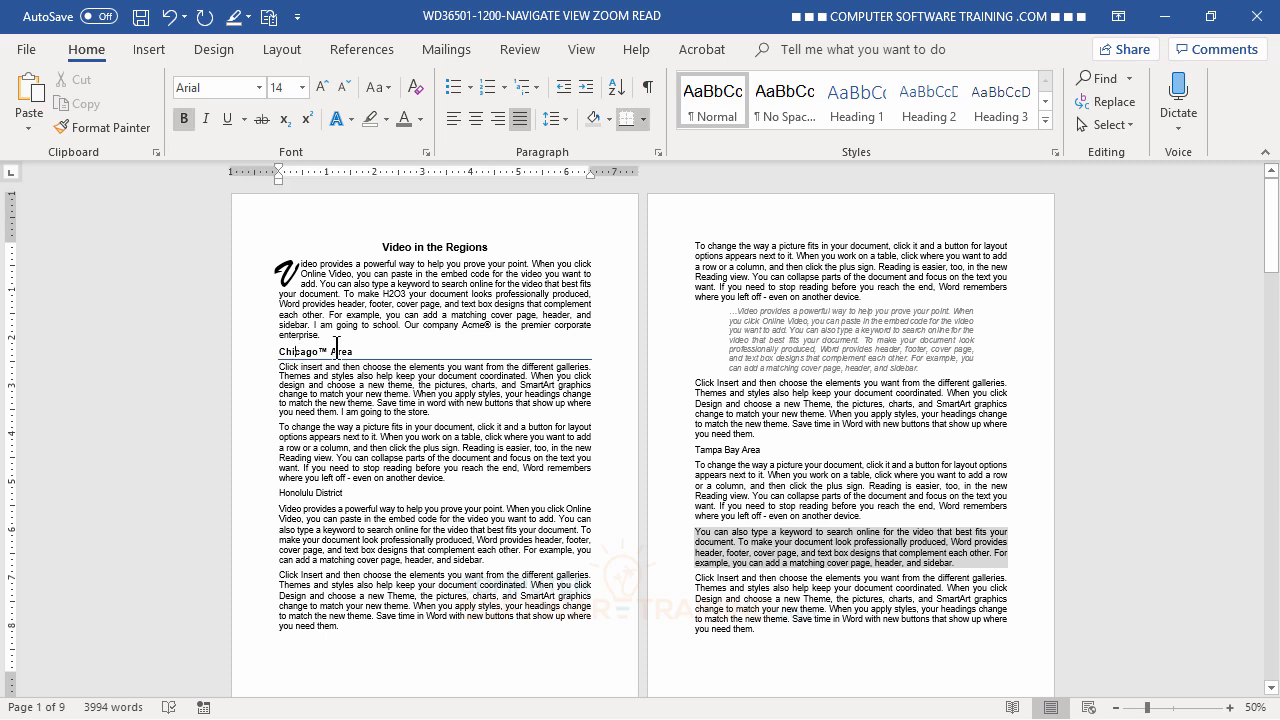
click(609, 119)
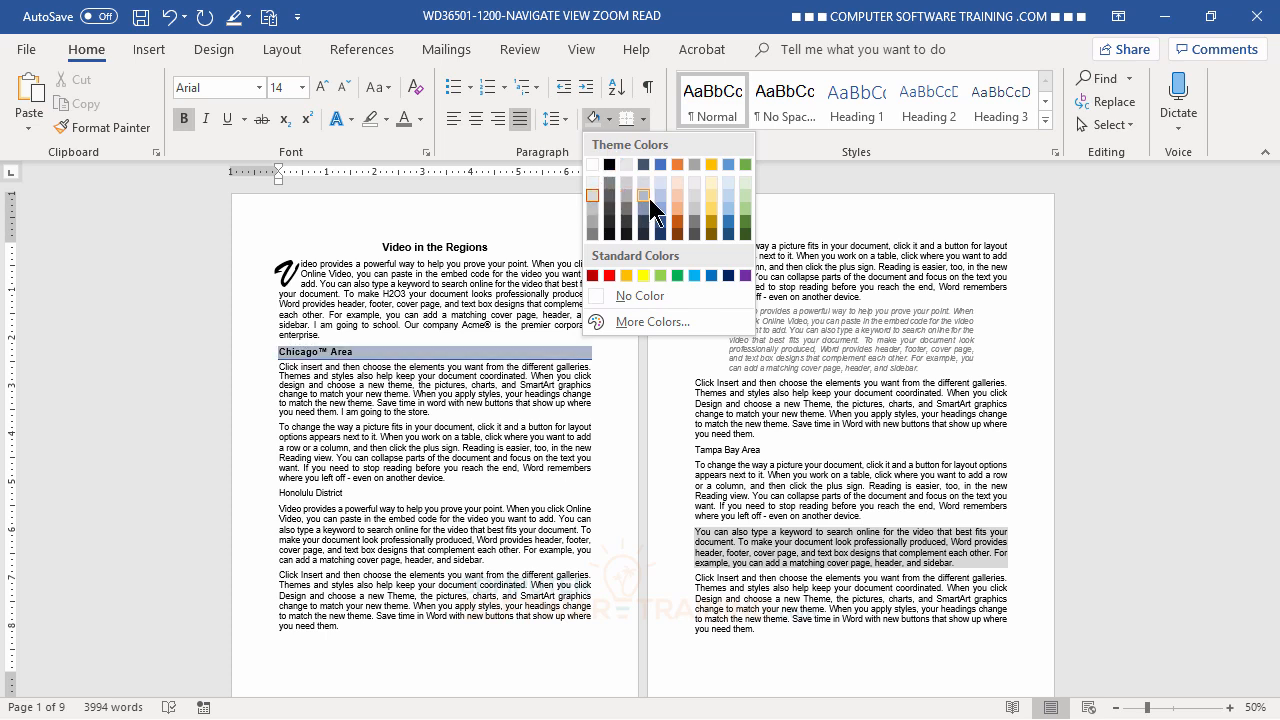
click(706, 181)
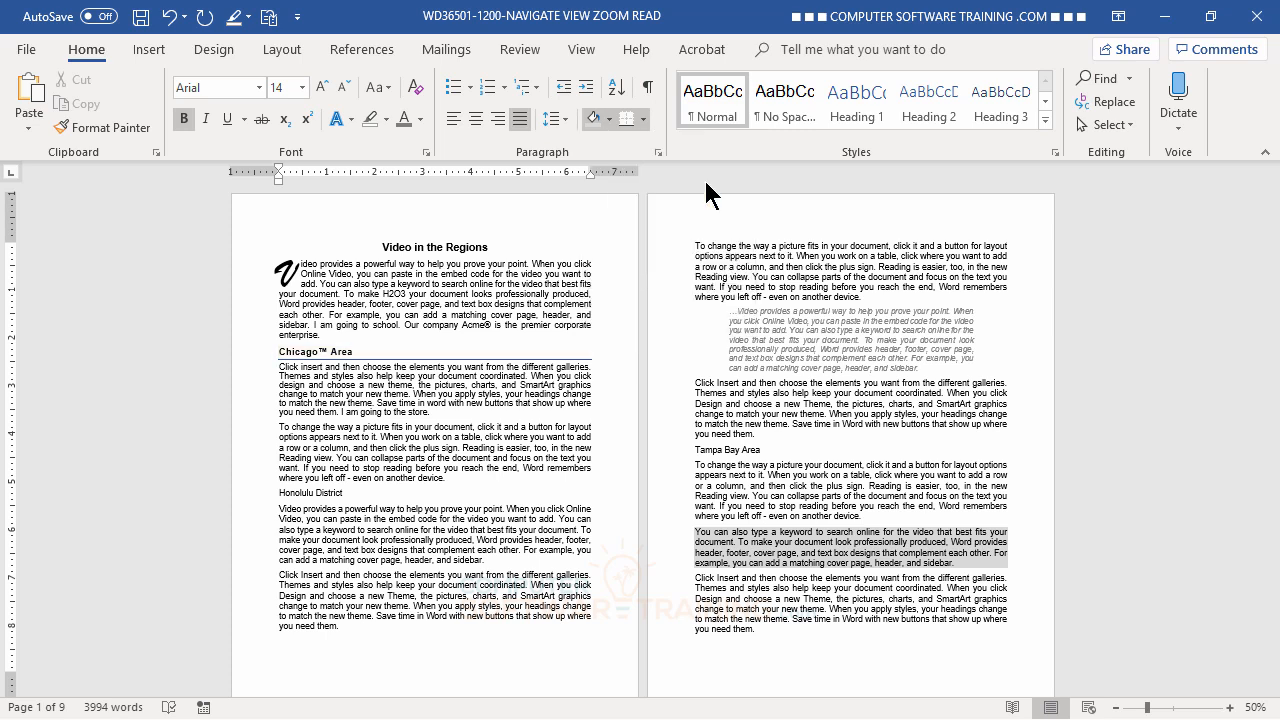
click(533, 478)
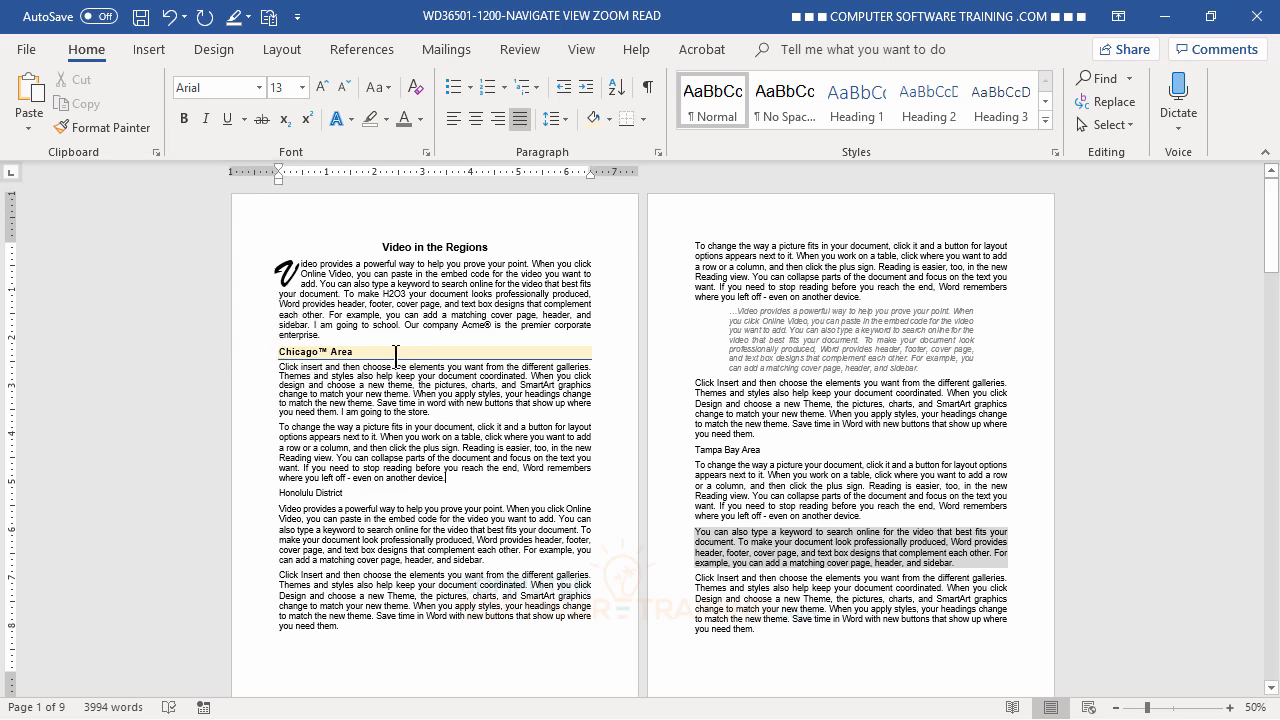
Copy the Chicago Area heading's formatting onto the Honolulu District heading with Format Painter.
click(343, 352)
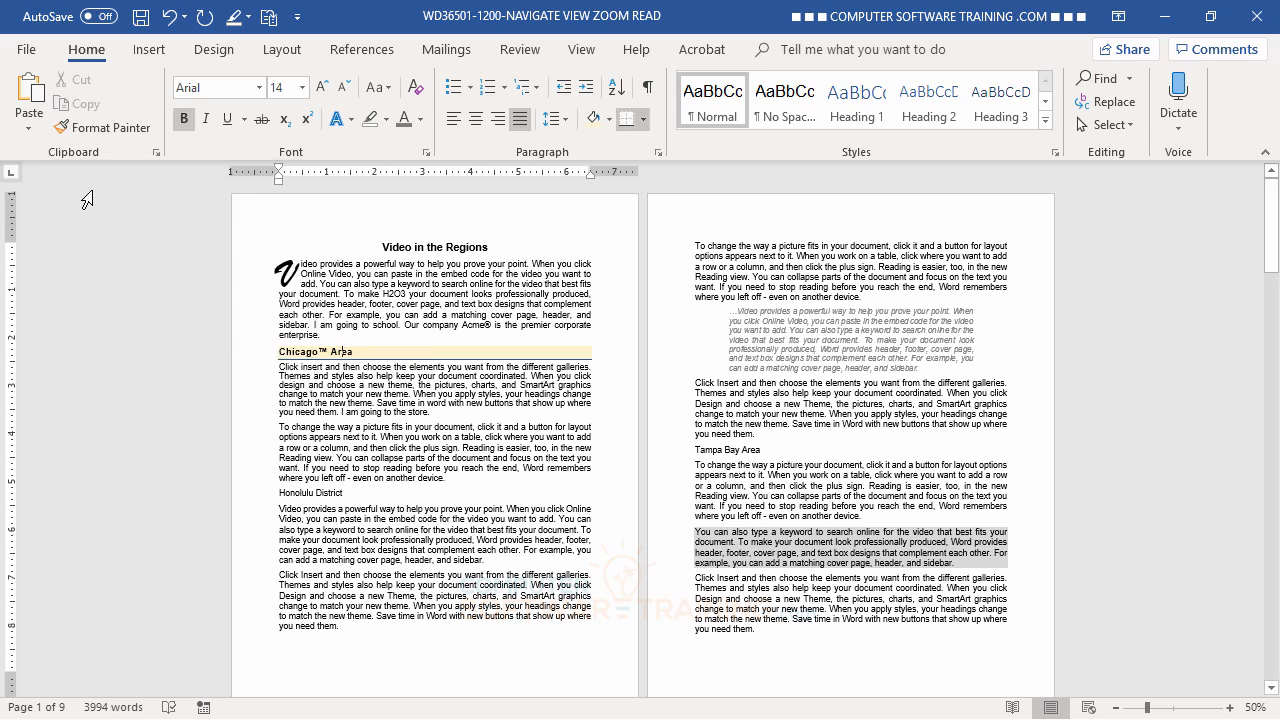
click(100, 135)
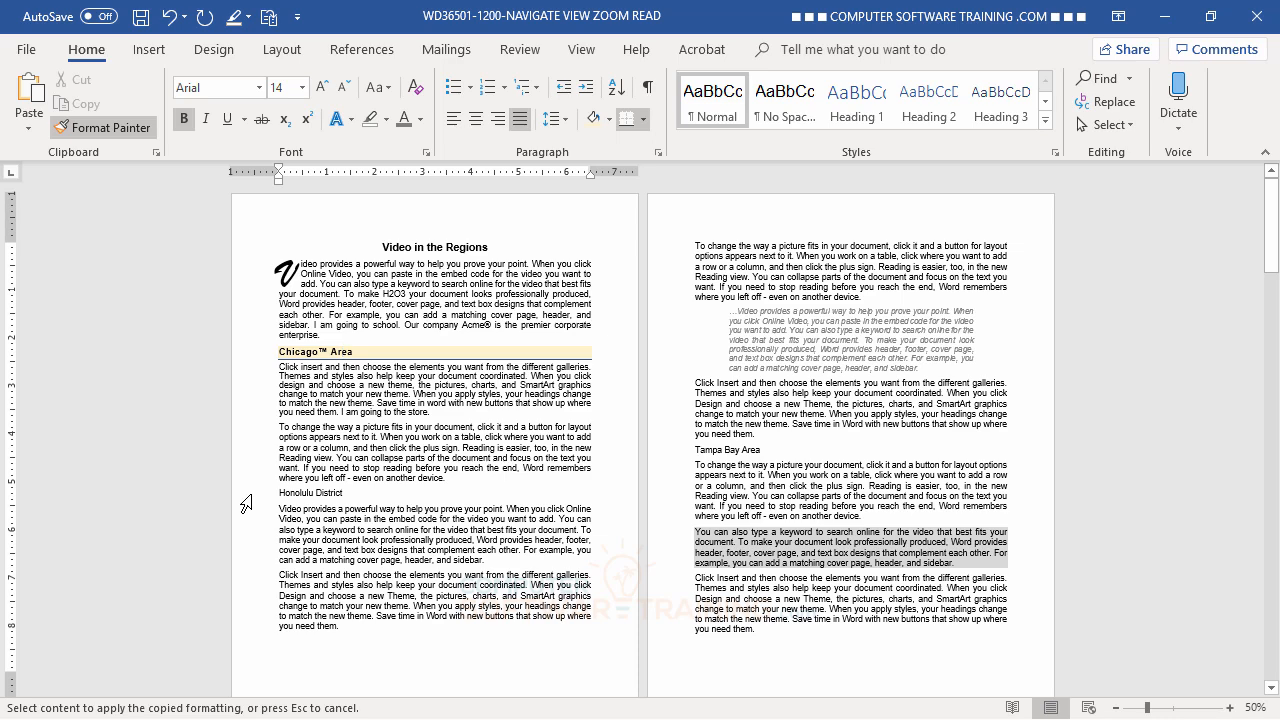
click(248, 495)
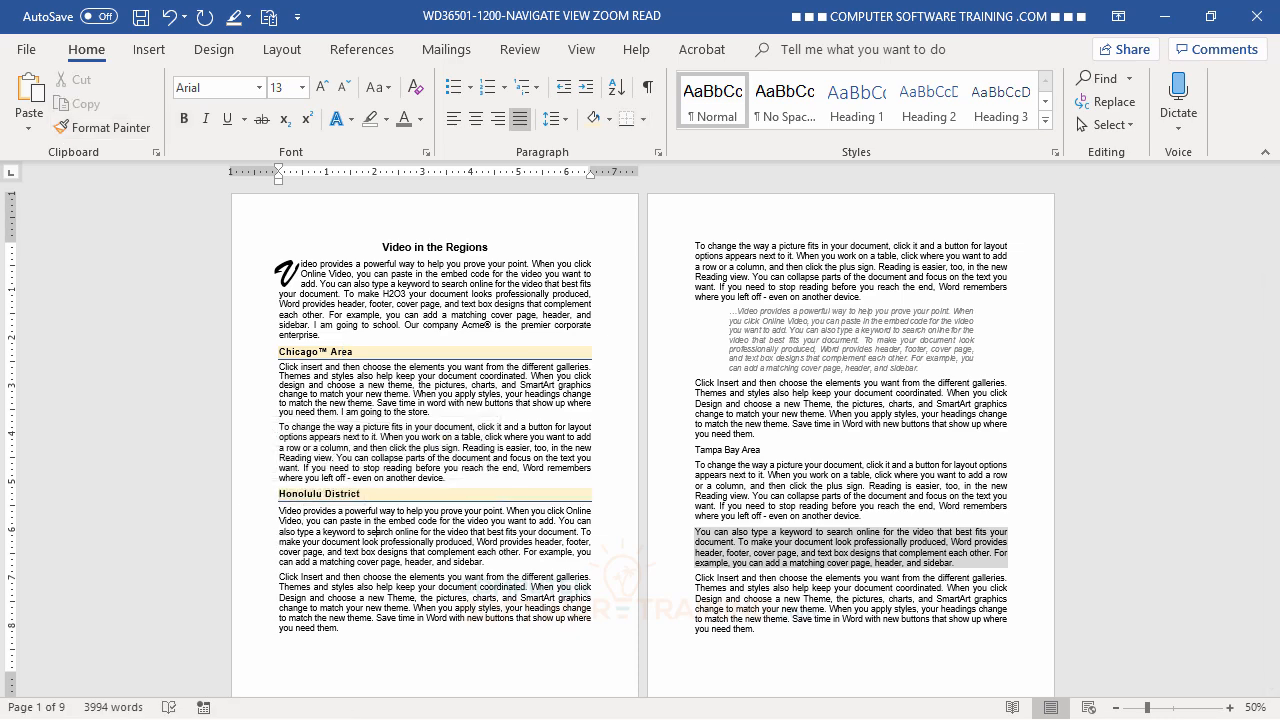
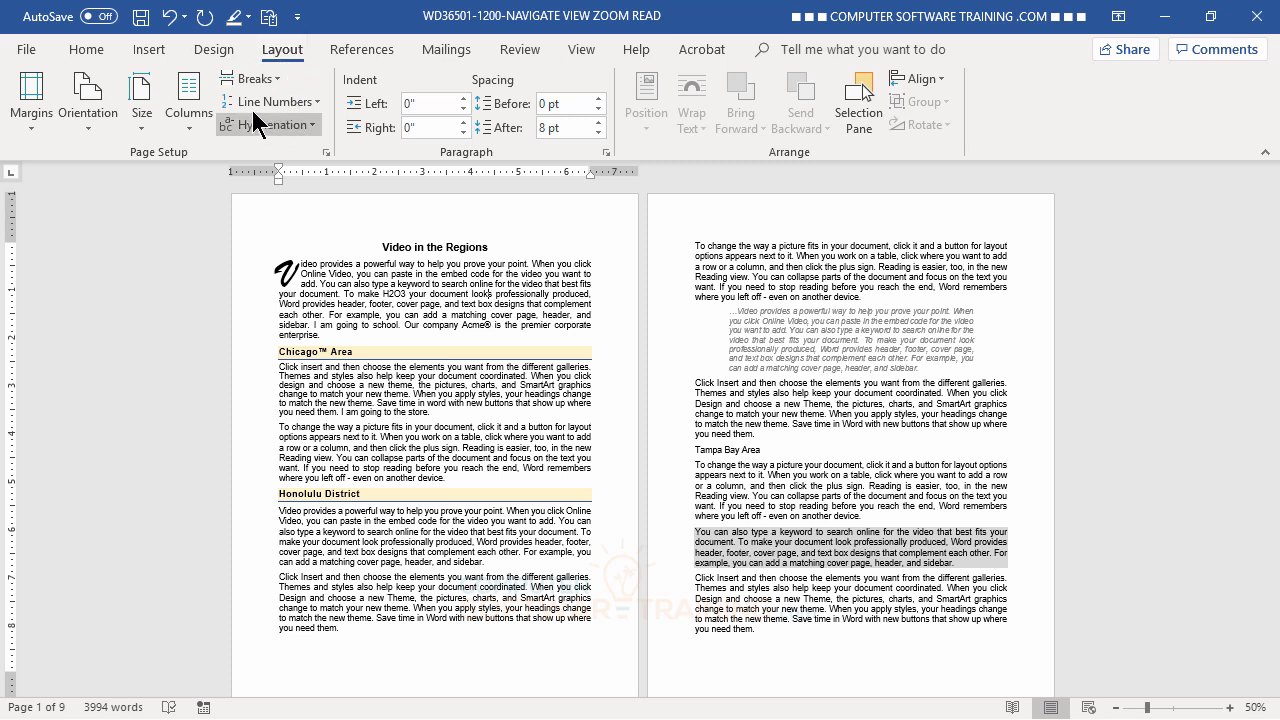
Add continuous line numbers to the document and delete the empty line at the end of page 1.
click(318, 102)
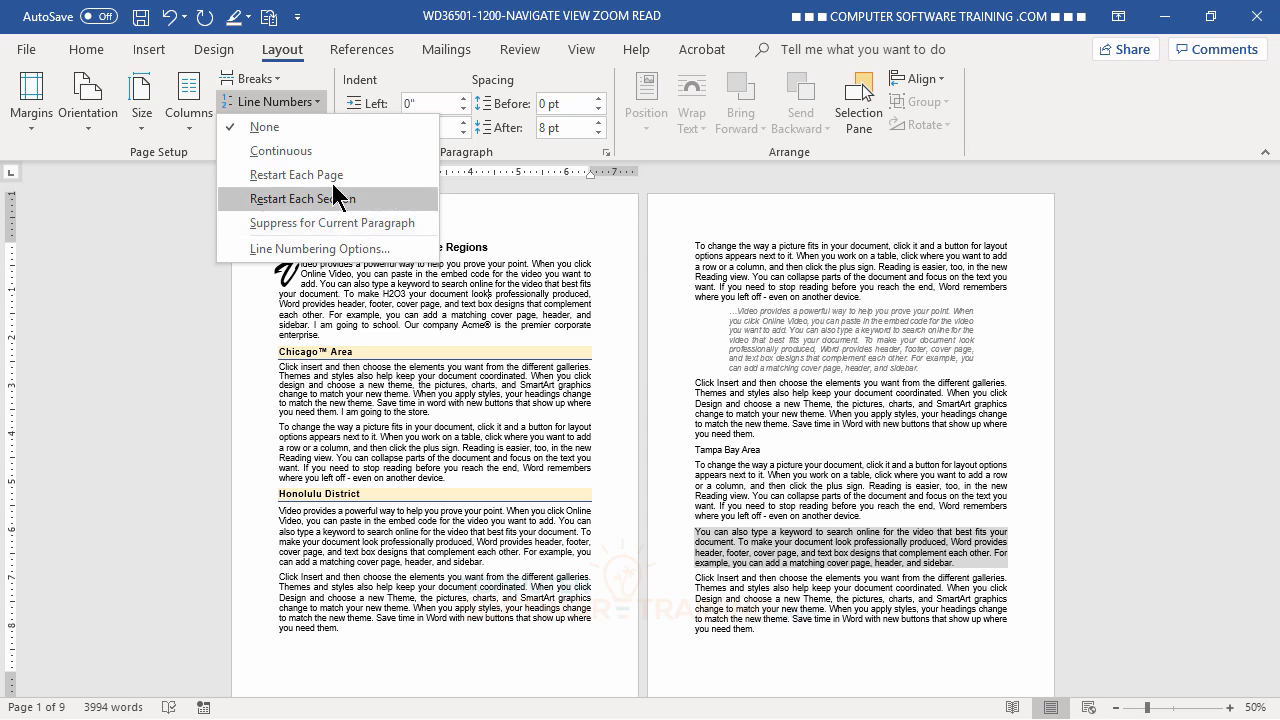
click(278, 153)
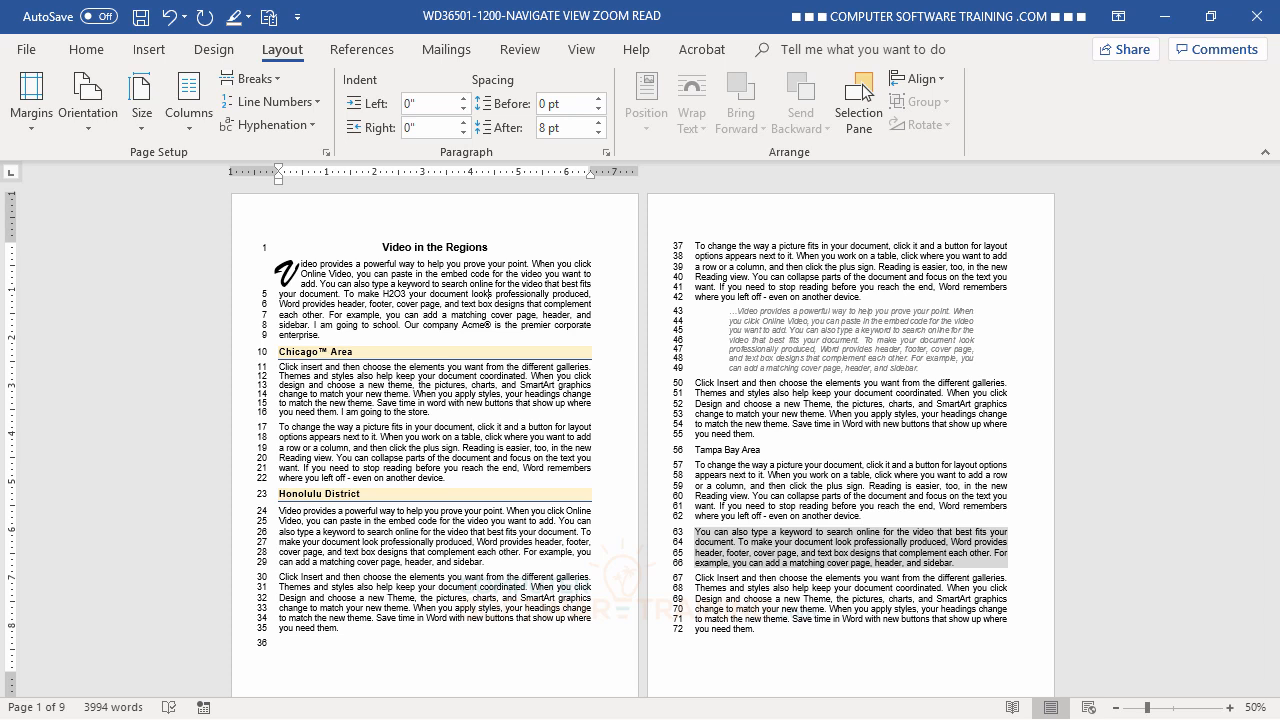
click(294, 645)
key(BackSpace)
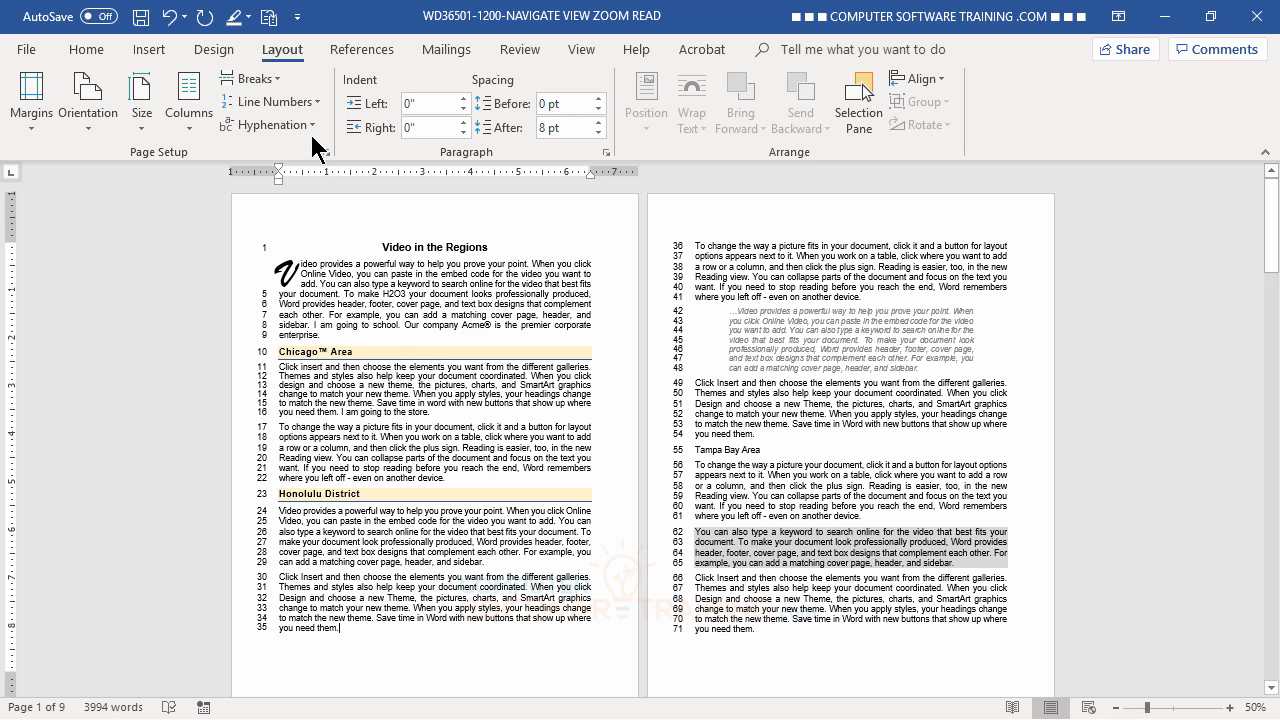
Set the line numbering to restart on each page and check the numbers on the following pages.
click(316, 103)
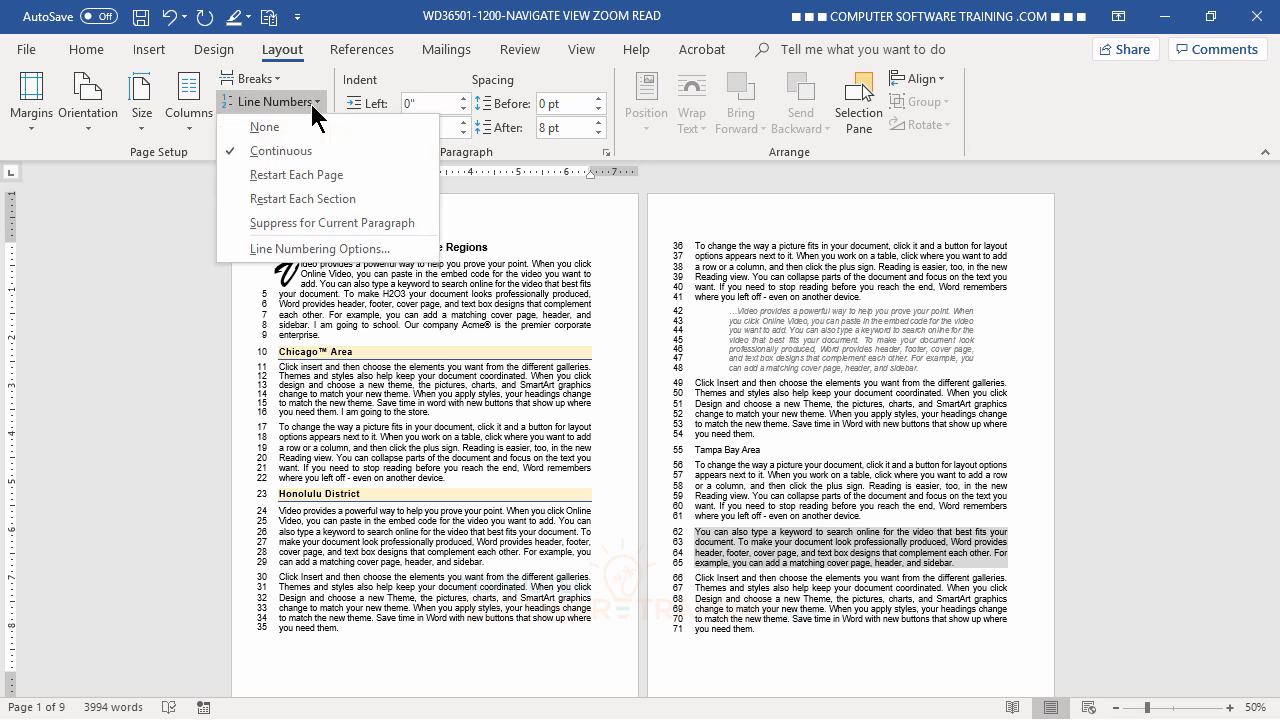
click(288, 176)
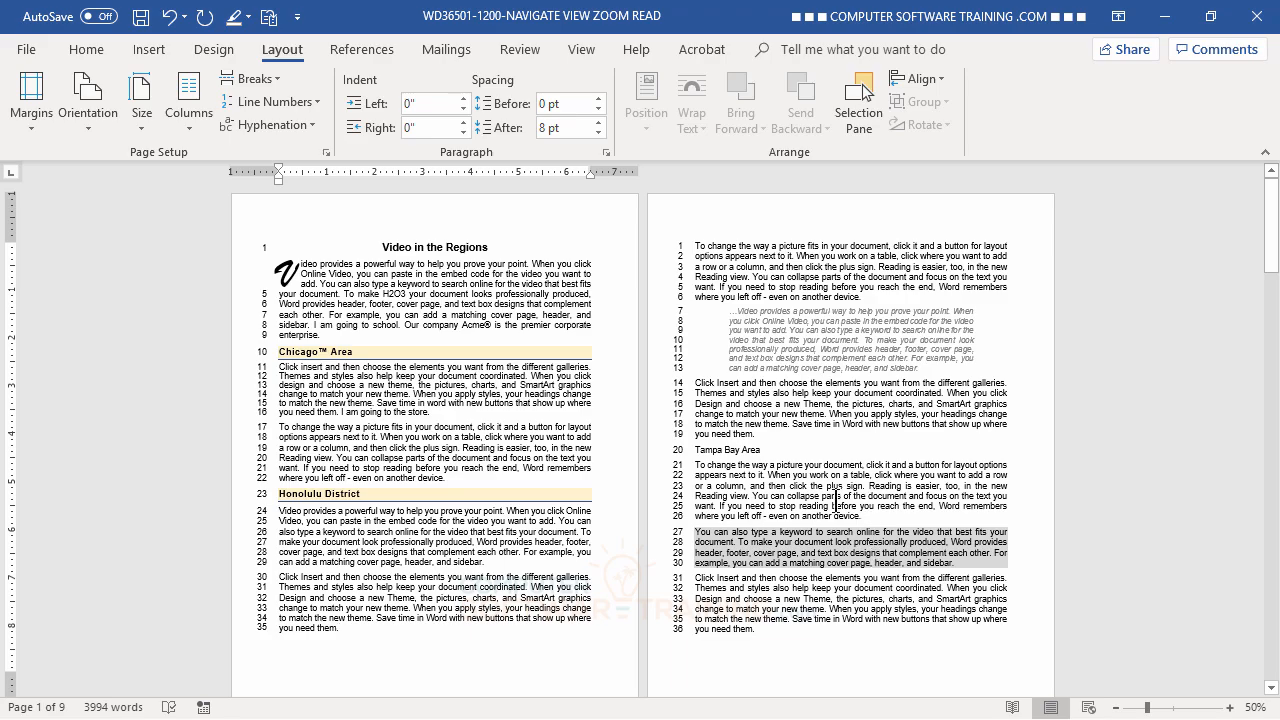
scroll(776, 418, down, 5)
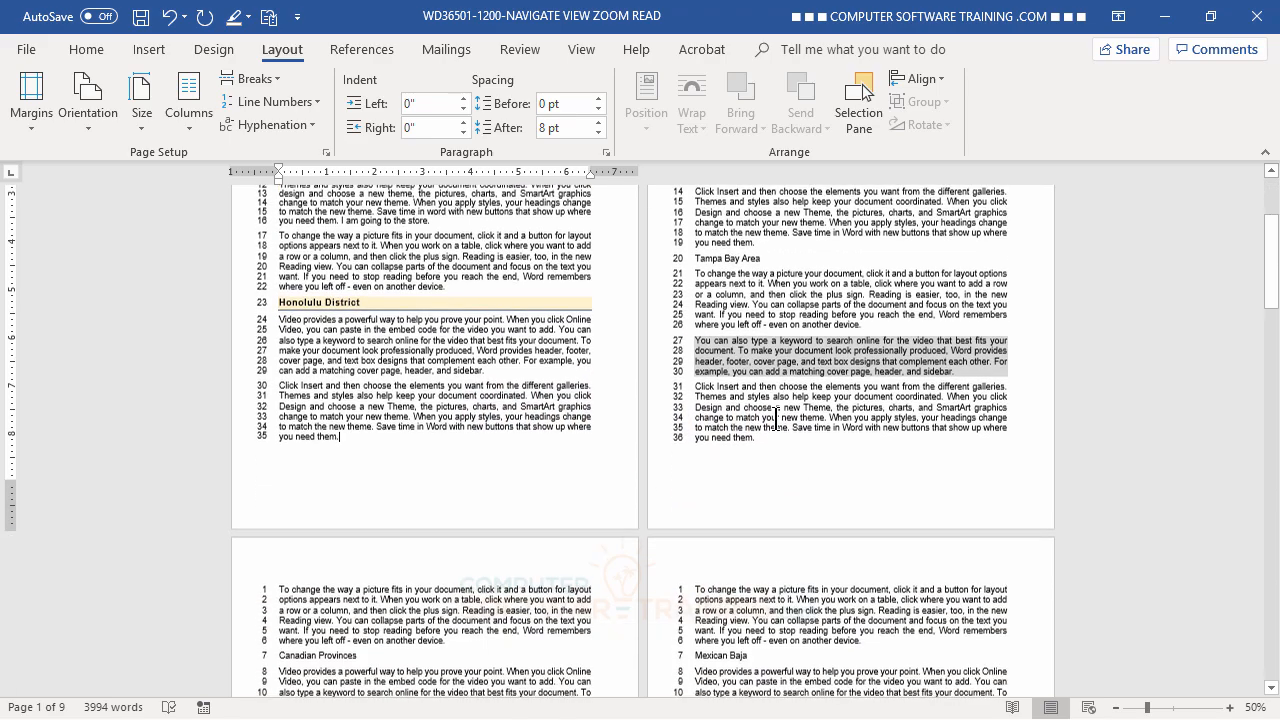
scroll(776, 418, up, 5)
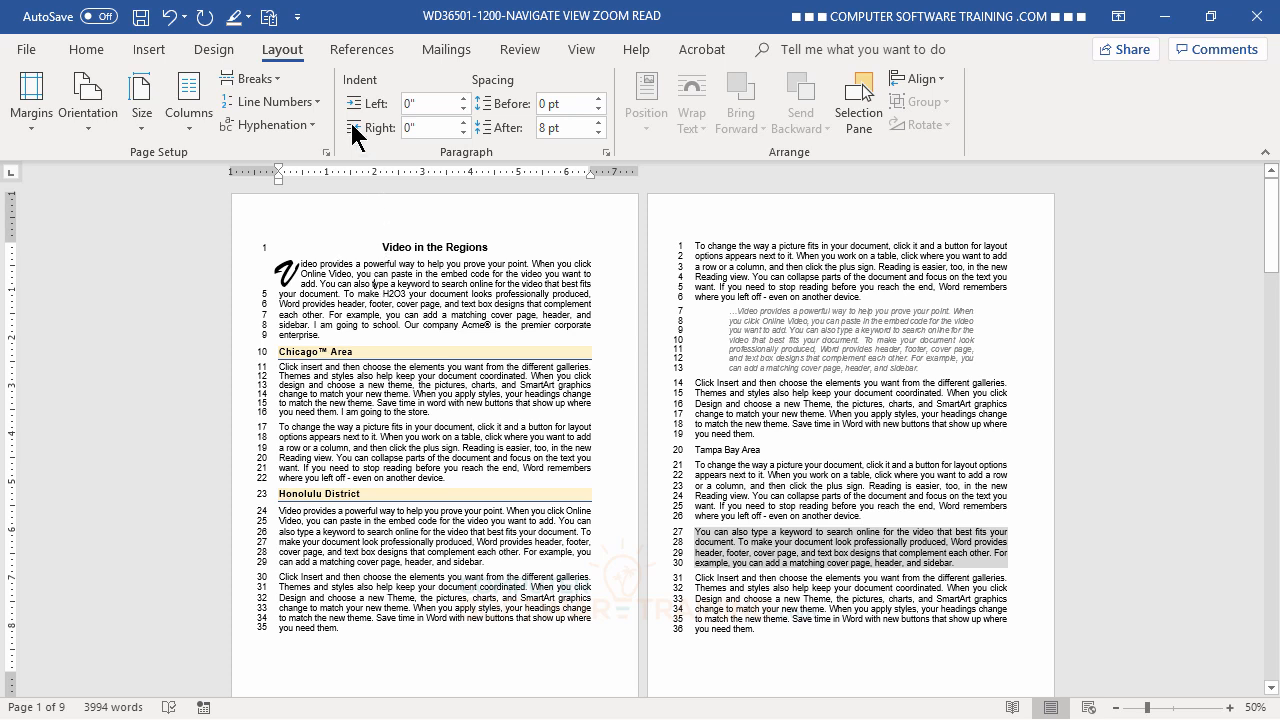
Suppress line numbers for the drop cap paragraph and the title, and set the document's line numbering to None.
click(316, 101)
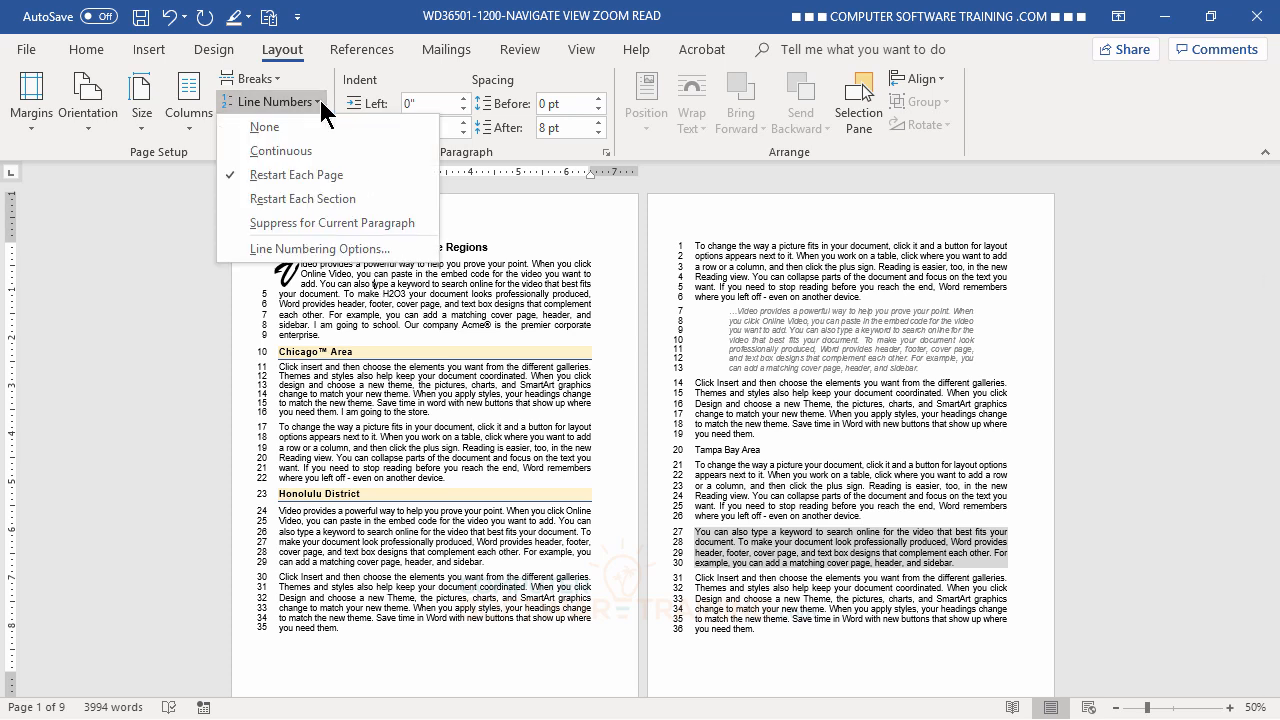
click(317, 224)
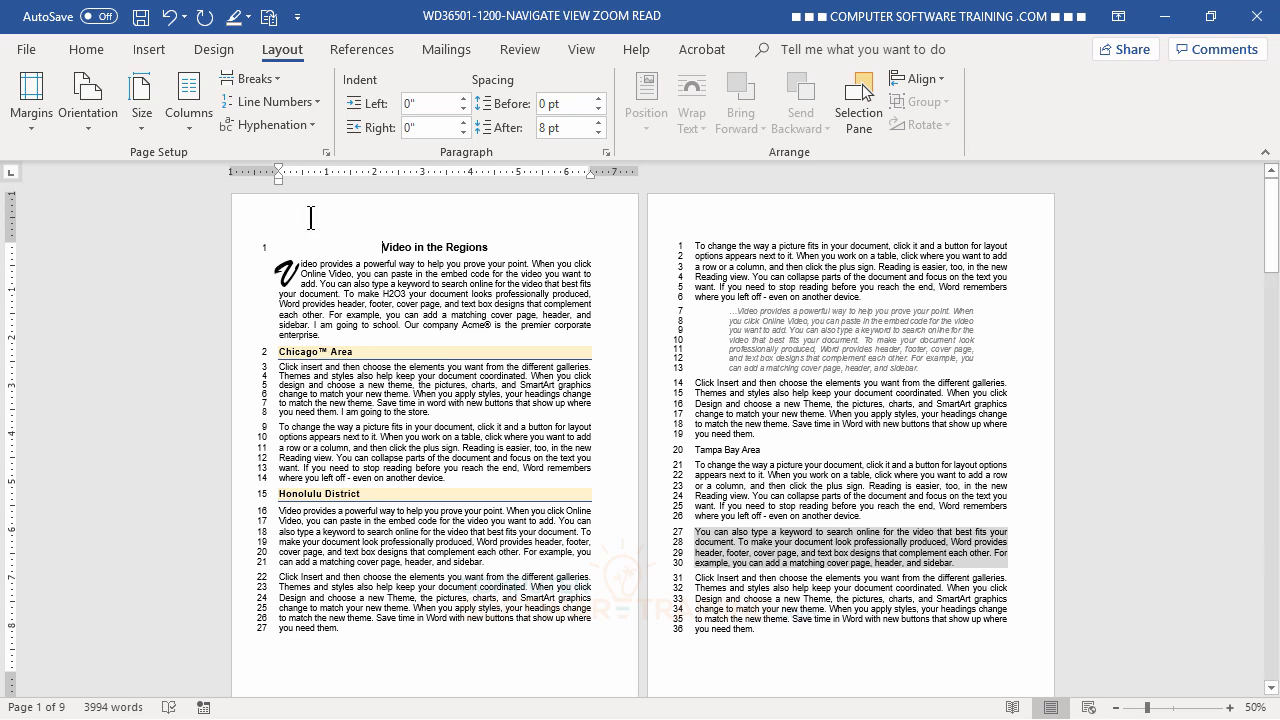
click(318, 108)
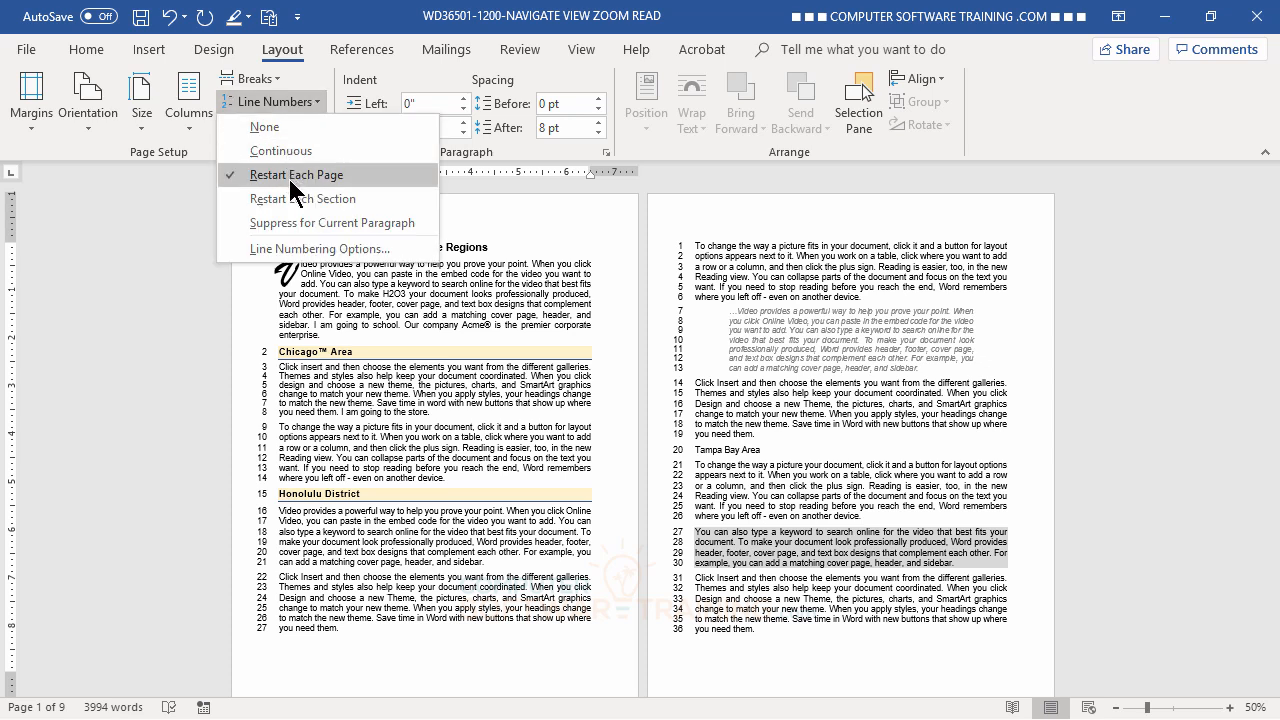
click(295, 223)
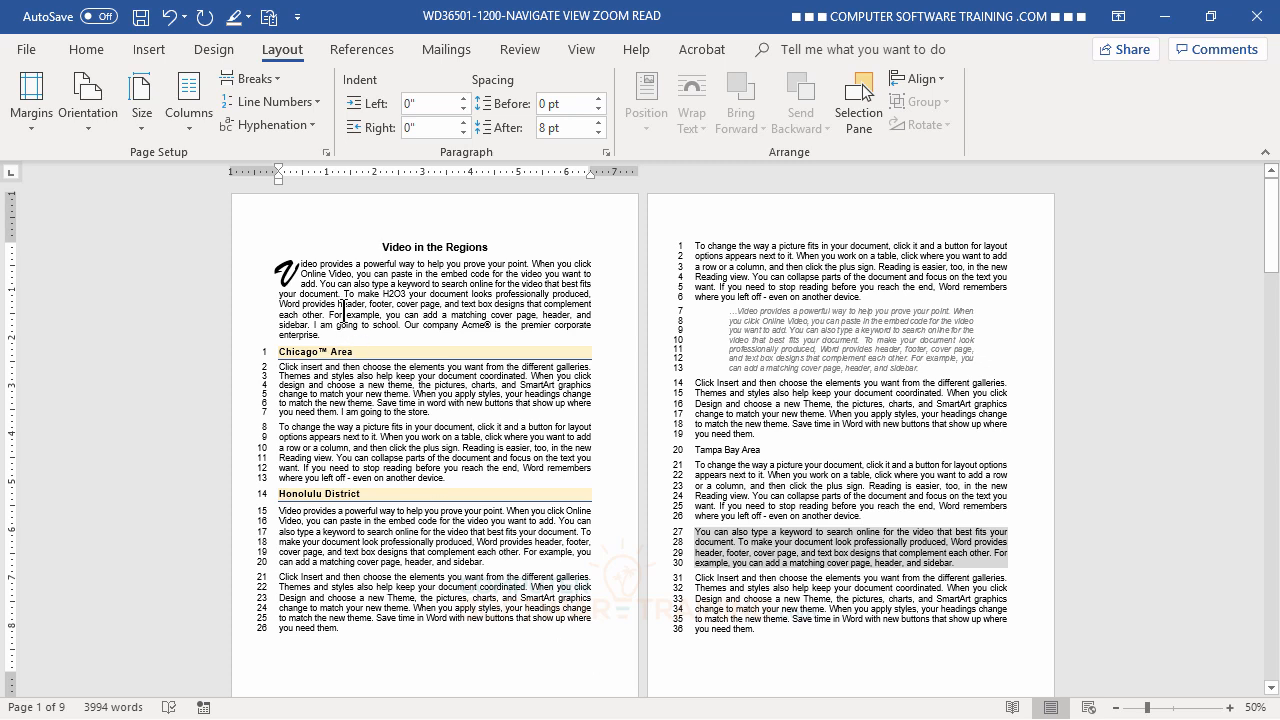
click(313, 103)
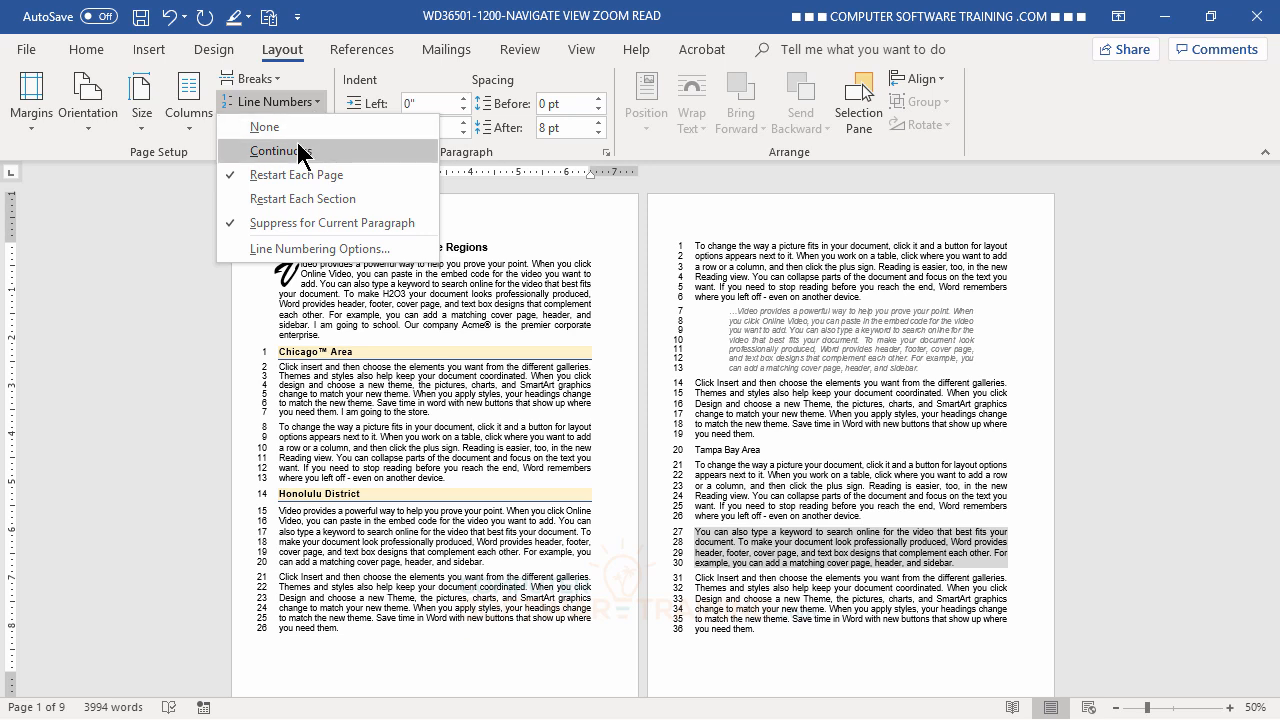
click(278, 130)
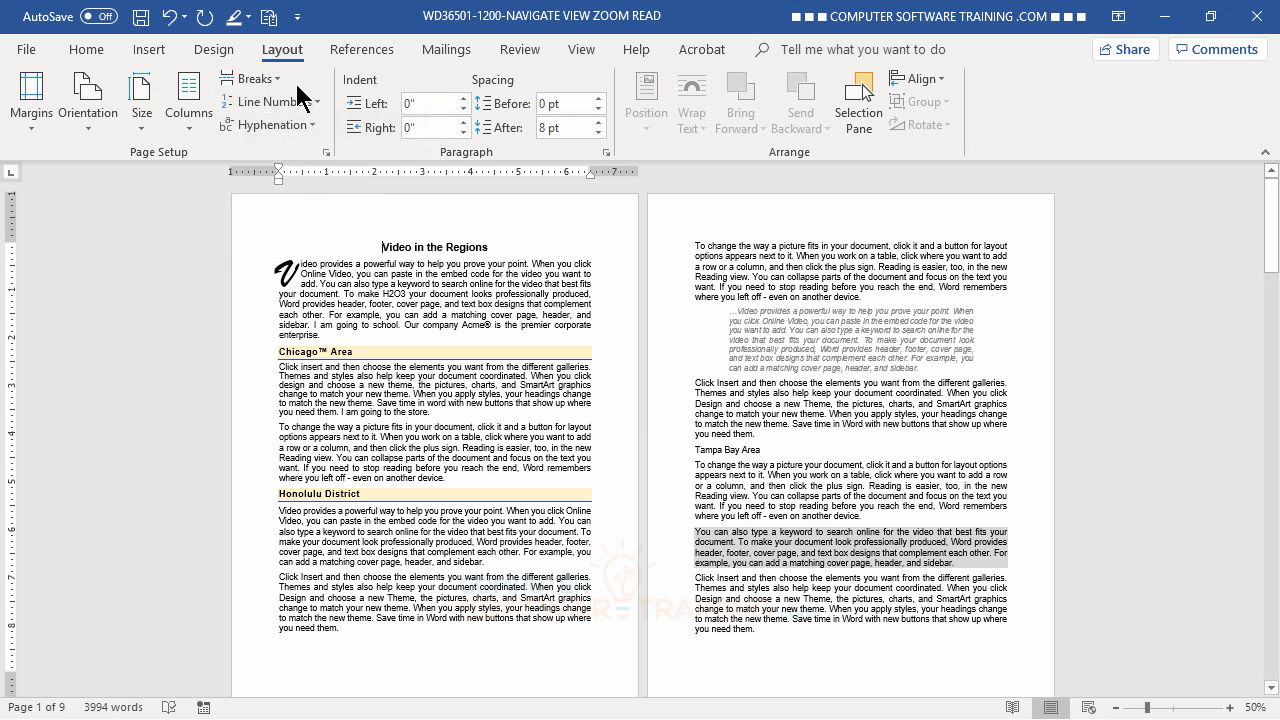